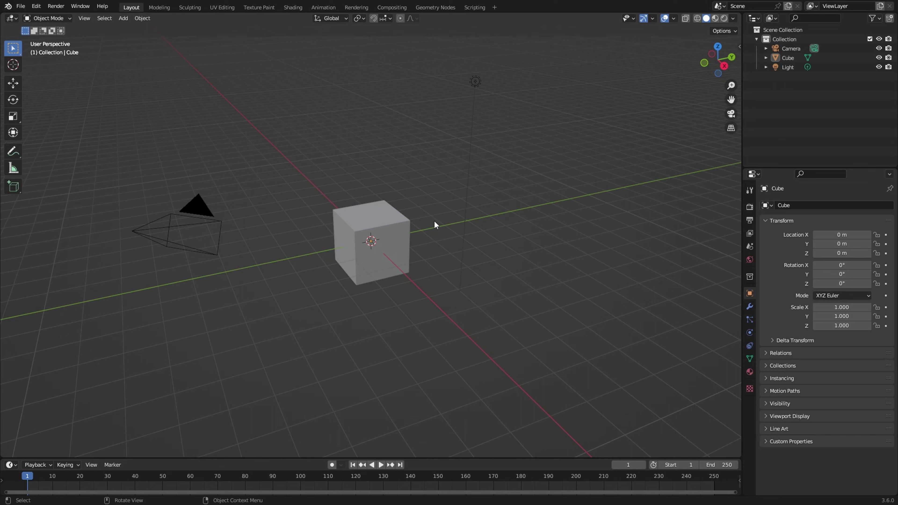
# - Delete all the default objects from the scene: camera, cube and light
pyautogui.press('a')
pyautogui.press('x')
pyautogui.click(426, 221)
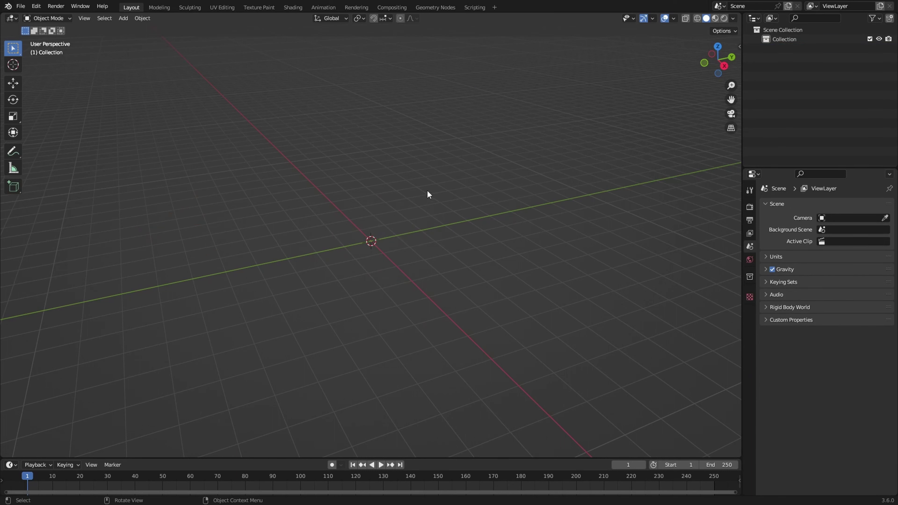
# - Add a mesh plane at the scene origin
pyautogui.hotkey('shift', 'a')
pyautogui.moveTo(427, 191)
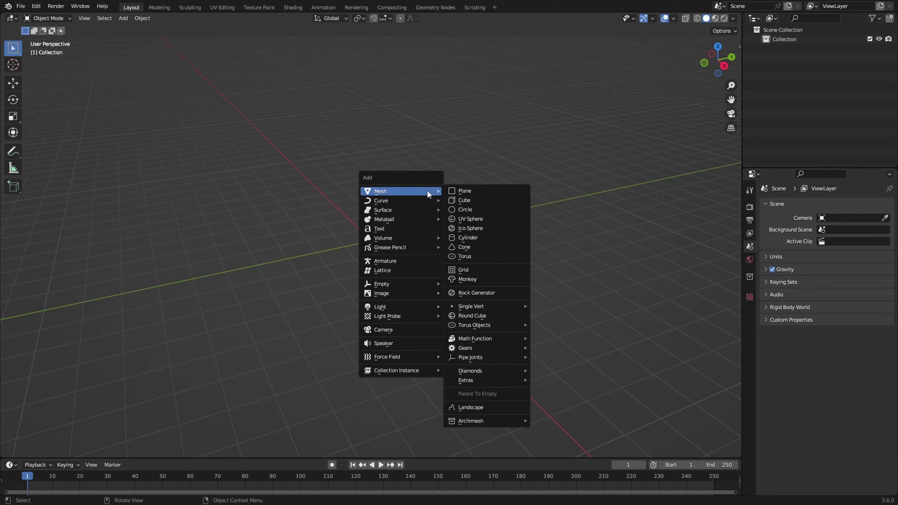
pyautogui.click(464, 191)
pyautogui.scroll(4, 367, 279)
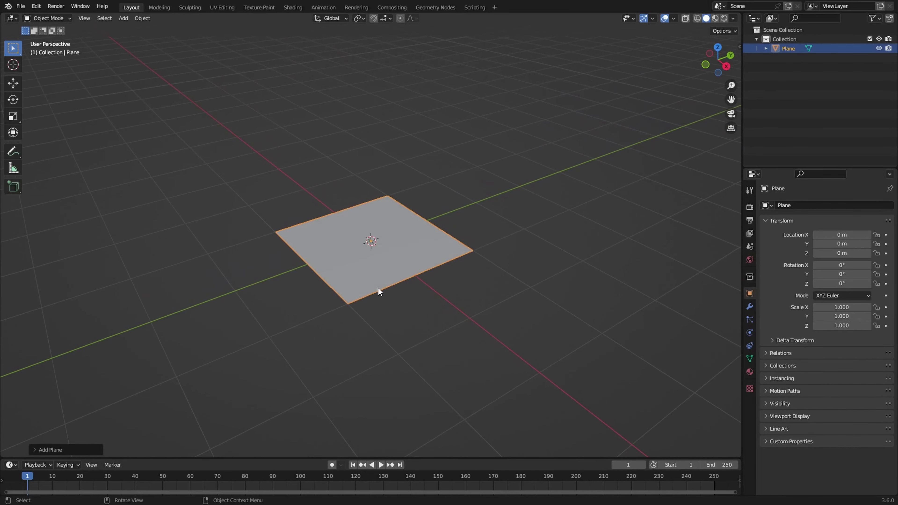
# - Switch the timeline area to the Geometry Node Editor and enlarge it
pyautogui.click(12, 466)
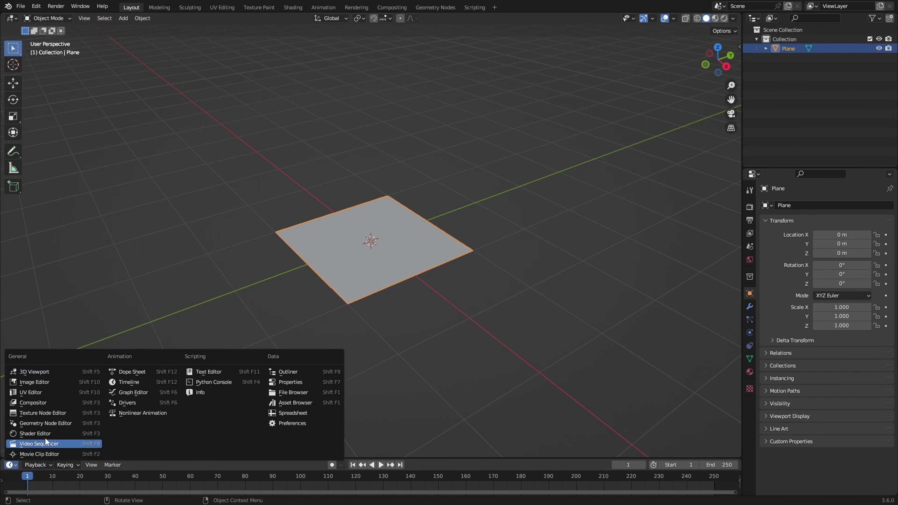
pyautogui.click(38, 424)
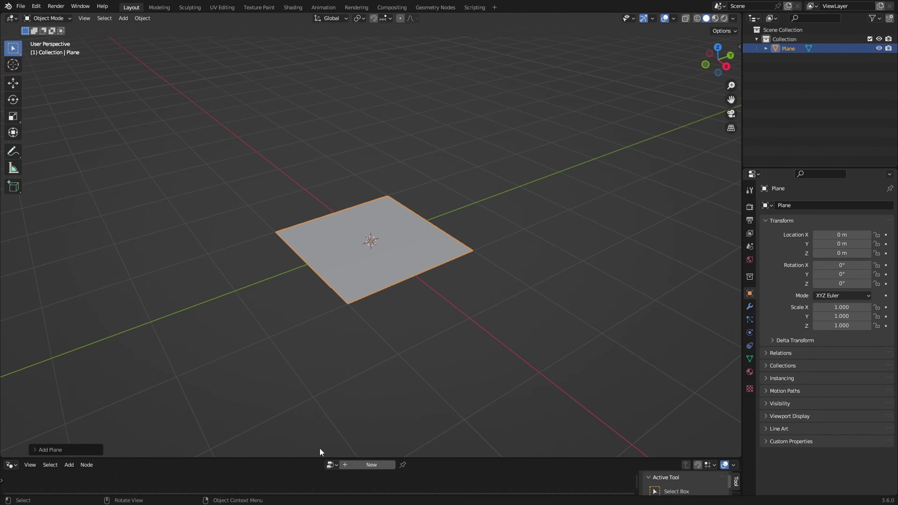
pyautogui.moveTo(304, 459); pyautogui.dragTo(320, 331)
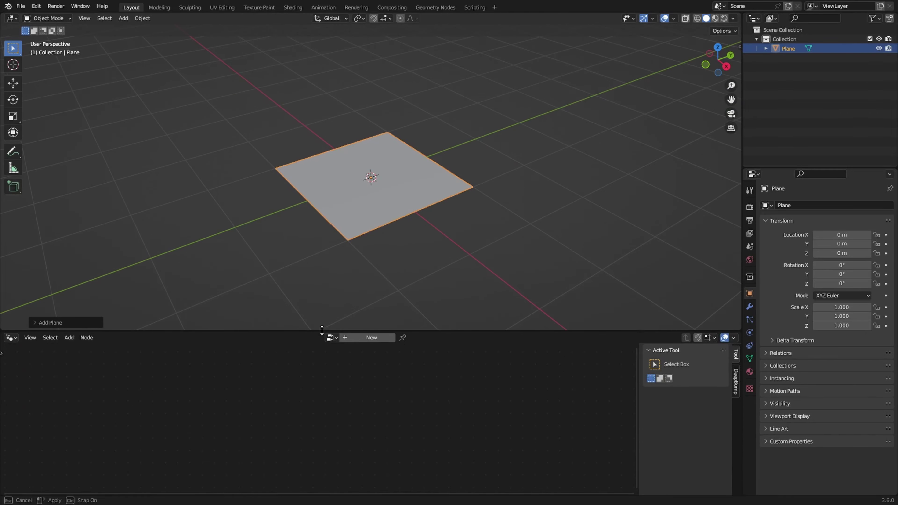
# - Create a new geometry node tree on the plane, enlarge the node editor further and frame all its nodes
pyautogui.click(362, 338)
pyautogui.click(374, 339)
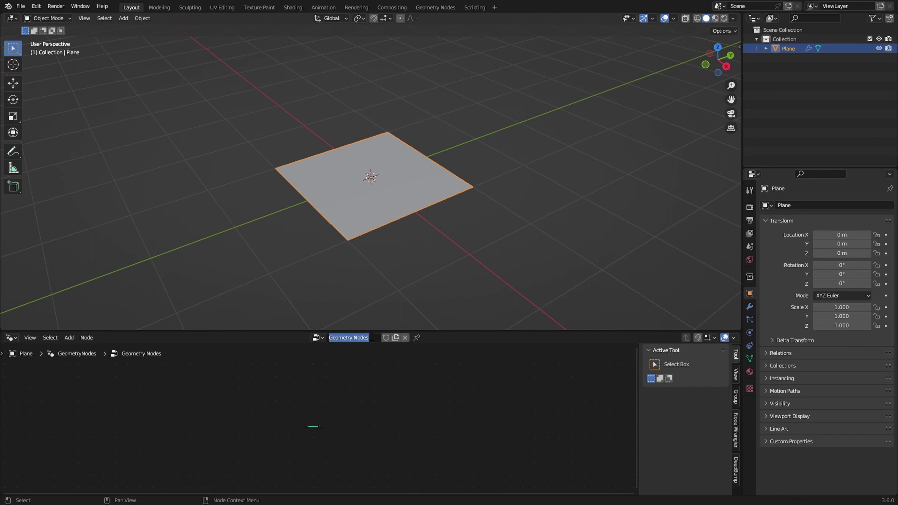
pyautogui.click(361, 375)
pyautogui.moveTo(260, 332); pyautogui.dragTo(259, 269)
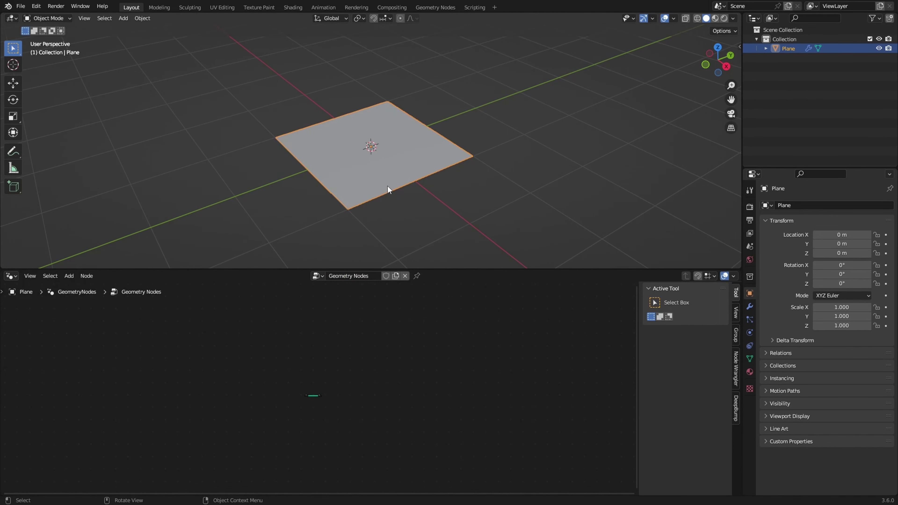
pyautogui.moveTo(393, 195); pyautogui.dragTo(359, 212, button='middle')
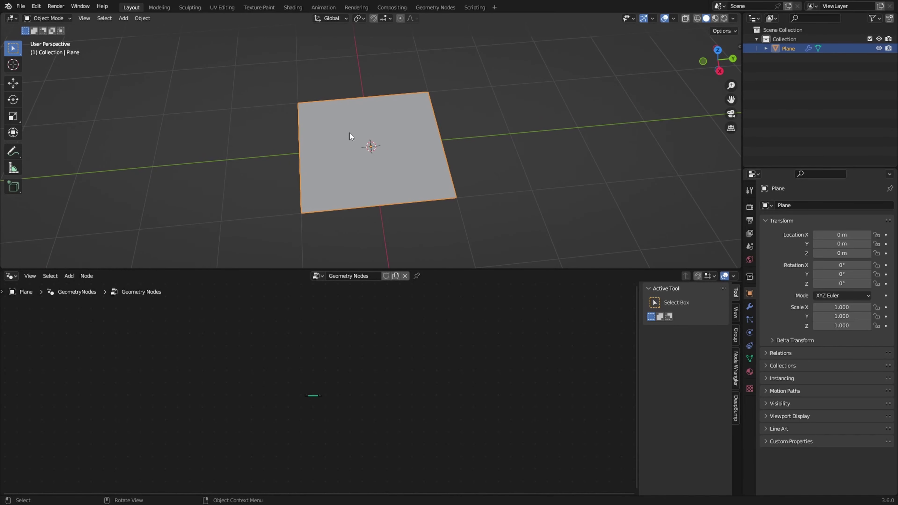
pyautogui.press('Home')
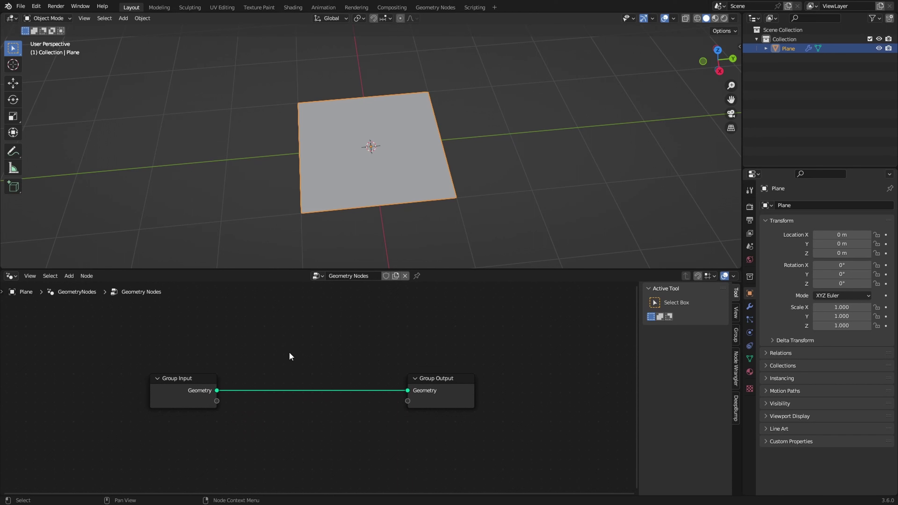
# - Show the plane's modifiers and examine its base mesh vertices in Edit Mode
pyautogui.click(750, 306)
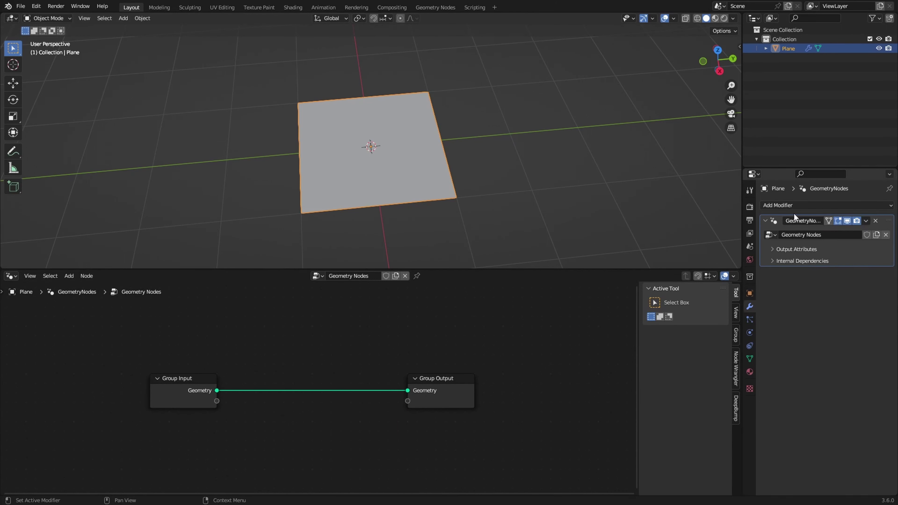
pyautogui.moveTo(459, 205); pyautogui.dragTo(401, 184, button='middle')
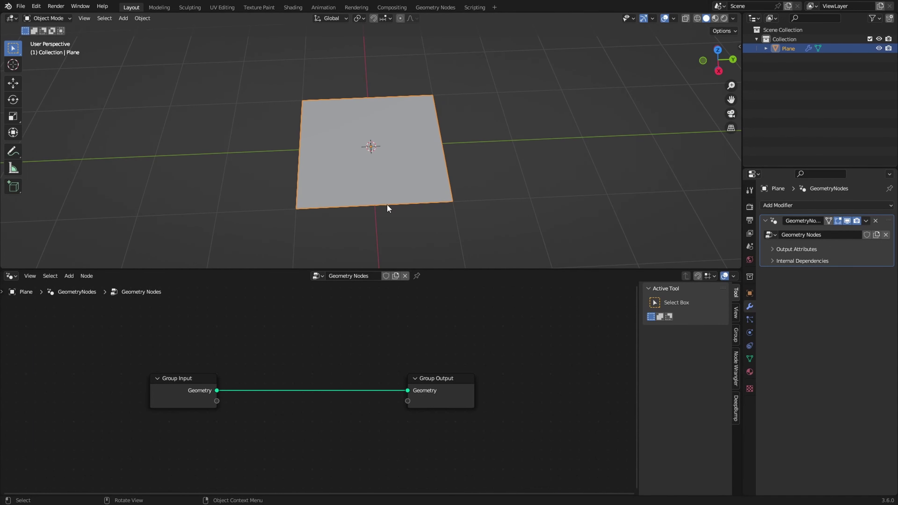
pyautogui.press('Tab')
pyautogui.click(306, 214)
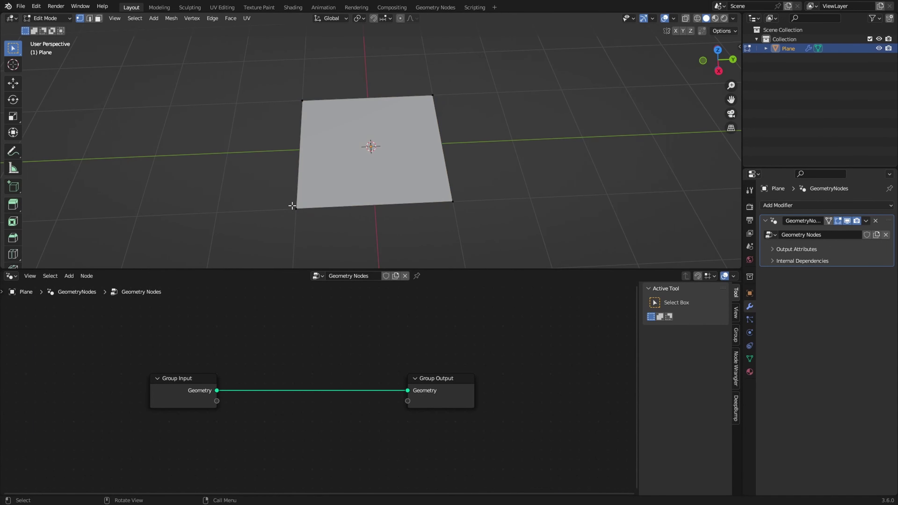
pyautogui.press('Tab')
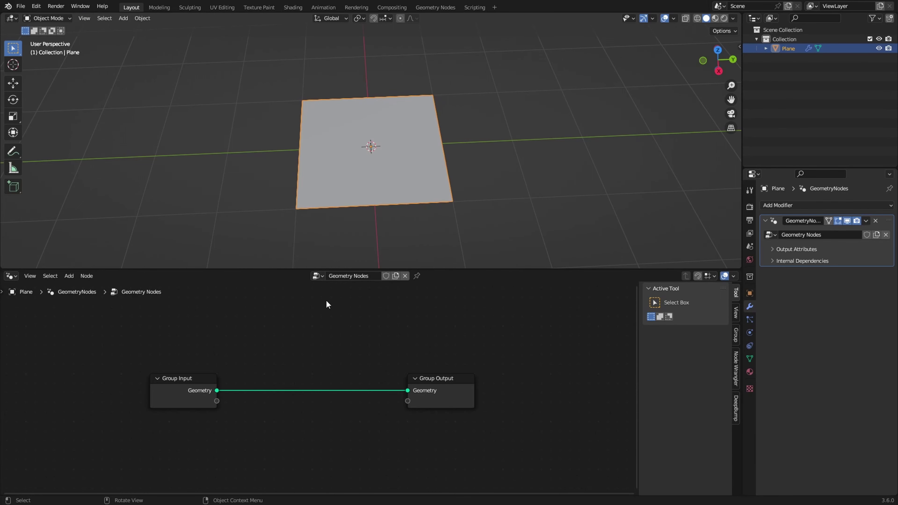
# - Insert a Subdivide Mesh node on the link between Group Input and Group Output
pyautogui.hotkey('shift', 'a')
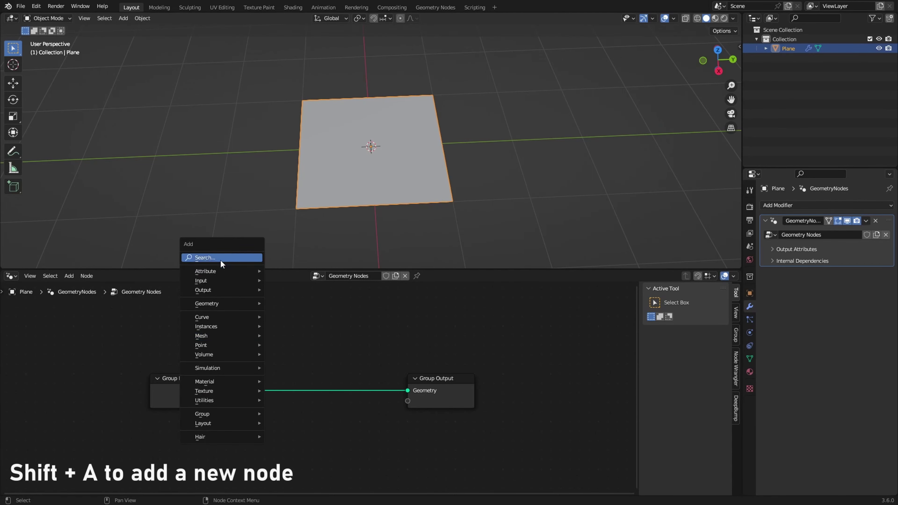
pyautogui.click(220, 259)
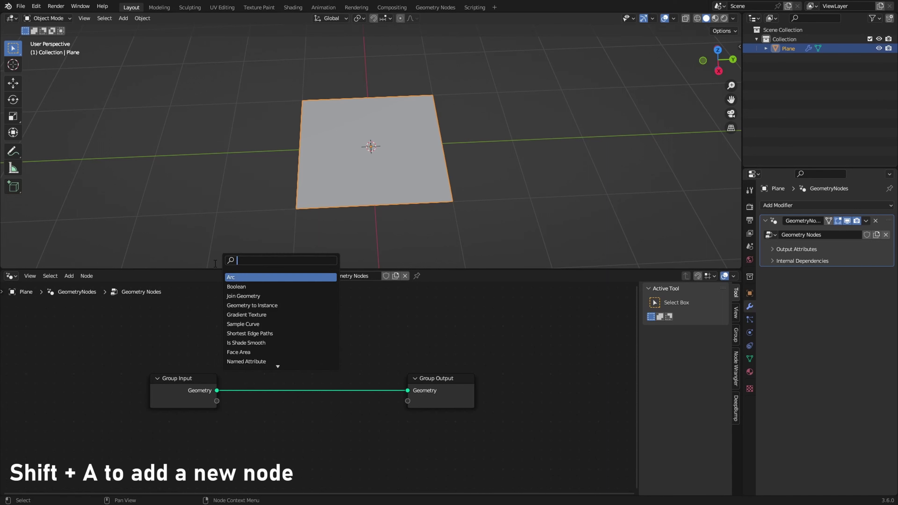
pyautogui.write('subdi')
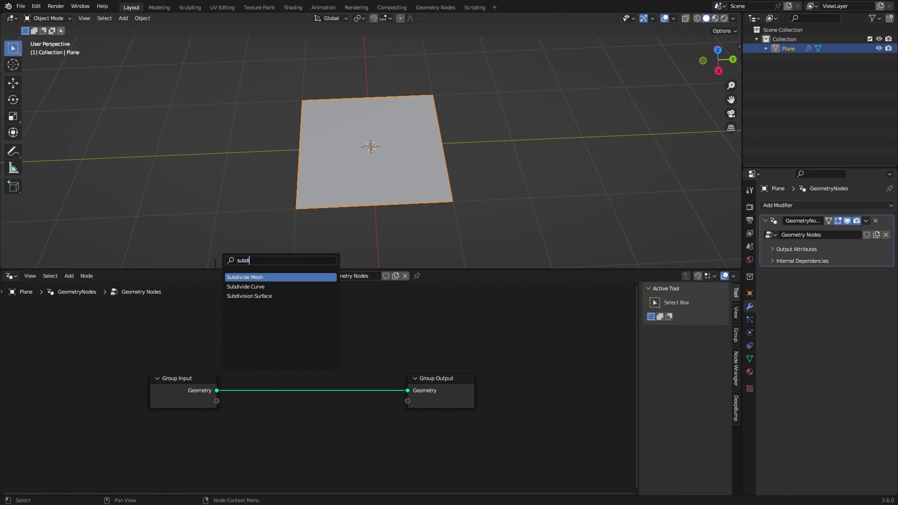
pyautogui.press('Return')
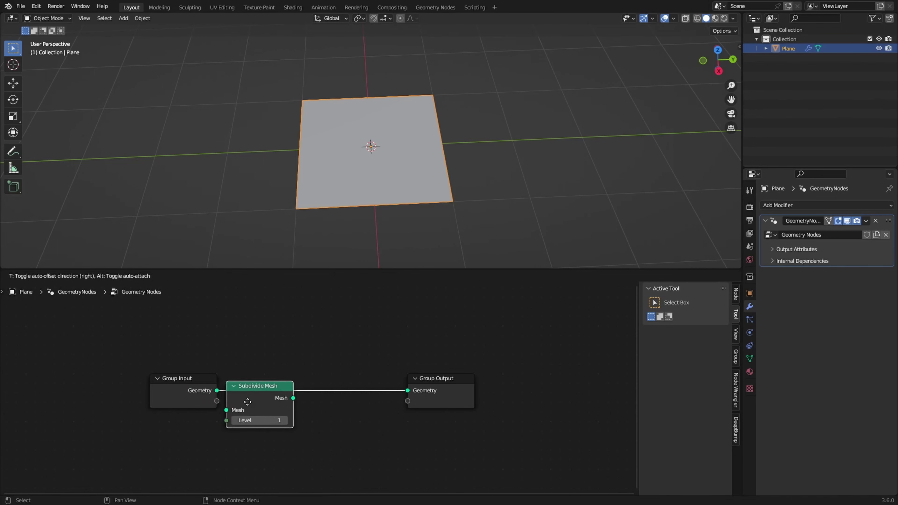
pyautogui.click(276, 397)
pyautogui.moveTo(289, 396); pyautogui.dragTo(261, 394)
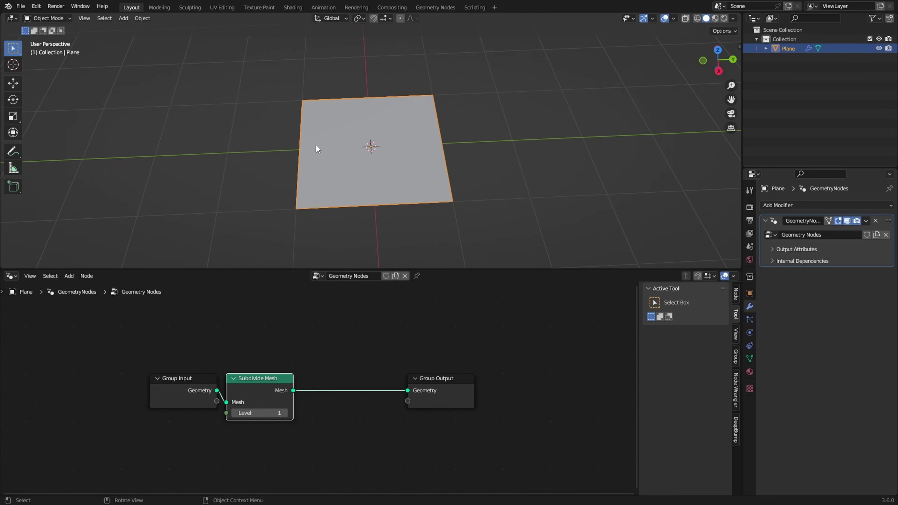
# - Set the Subdivide Mesh node's level to 6
pyautogui.moveTo(358, 239); pyautogui.dragTo(397, 171, button='middle')
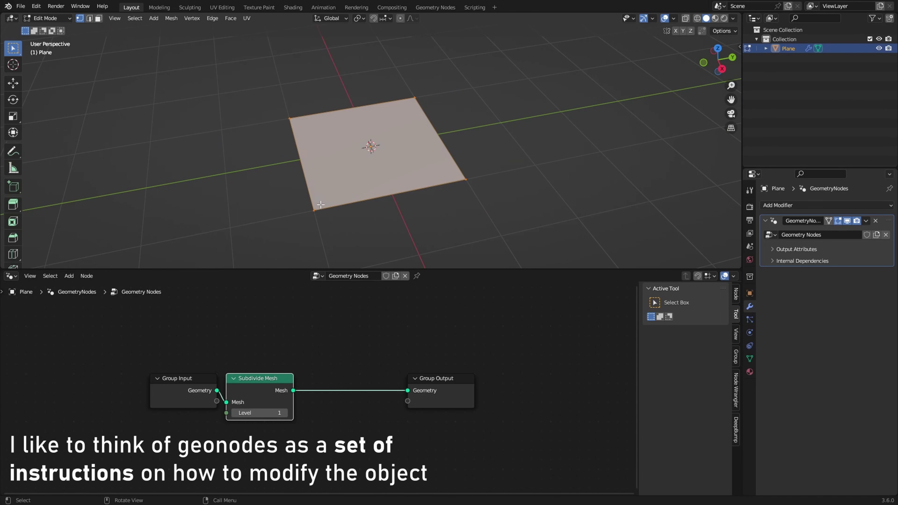
pyautogui.moveTo(280, 190); pyautogui.dragTo(305, 158, button='middle')
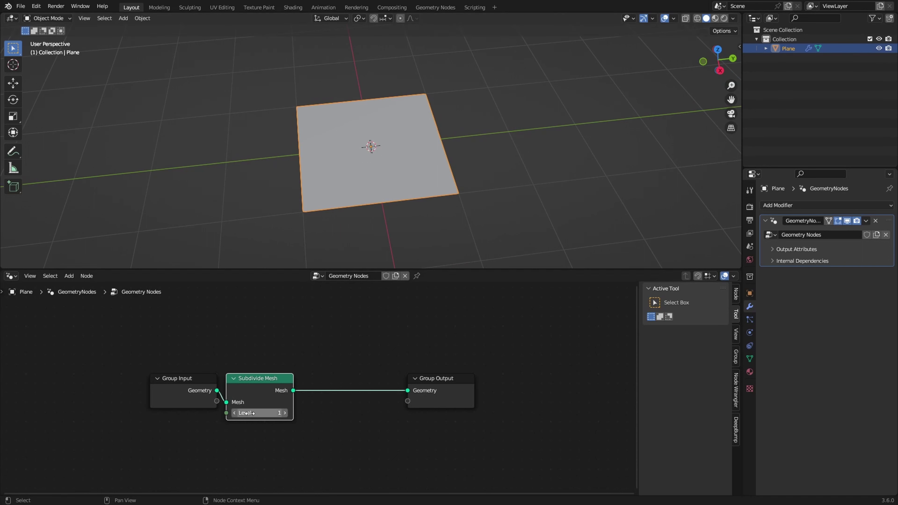
pyautogui.moveTo(249, 413); pyautogui.dragTo(277, 413)
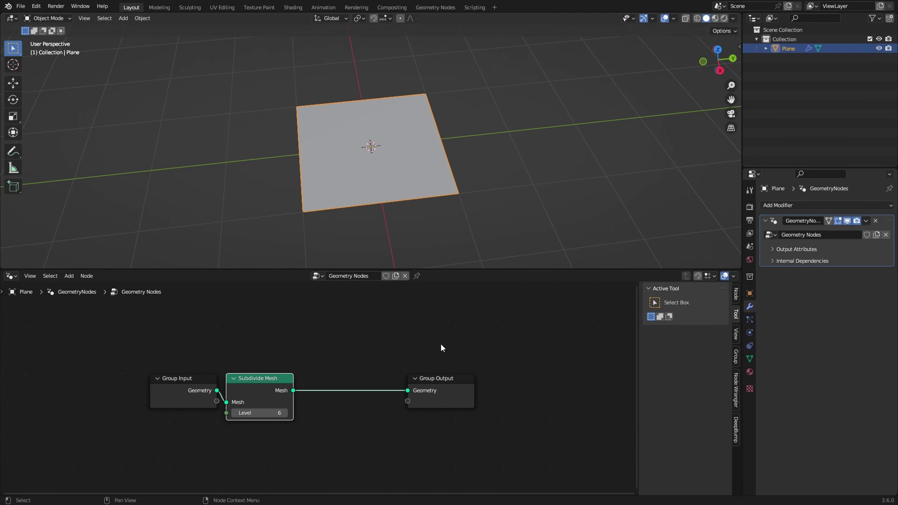
# - Try a Subdivision Surface modifier on the plane, set to Simple with adjusted viewport levels
pyautogui.hotkey('shift', 'a')
pyautogui.click(778, 203)
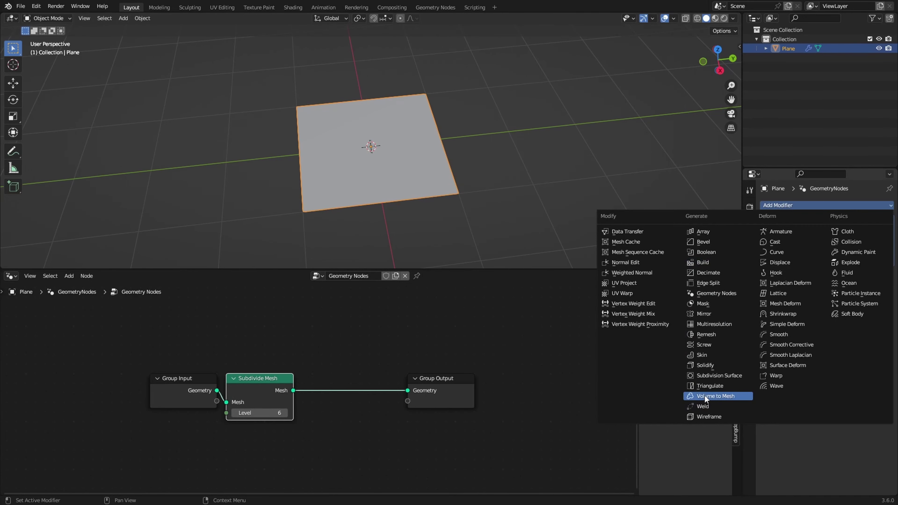
pyautogui.click(711, 375)
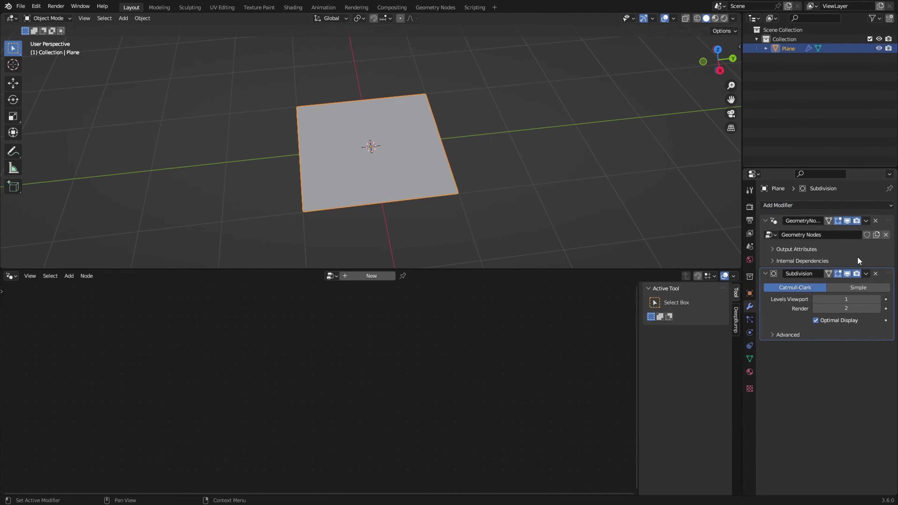
pyautogui.click(864, 289)
pyautogui.moveTo(839, 299); pyautogui.dragTo(854, 297)
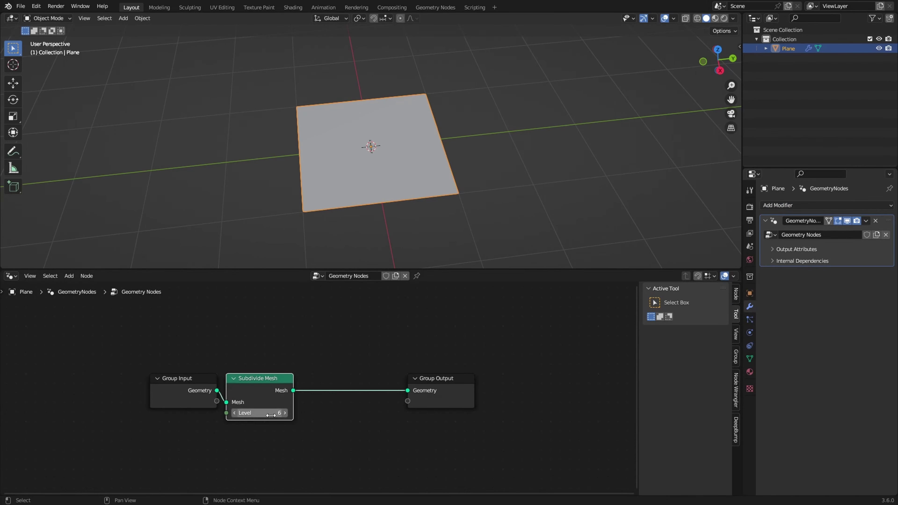
# - Insert a Set Position node between the Subdivide Mesh and Group Output nodes
pyautogui.hotkey('ctrl', 's')
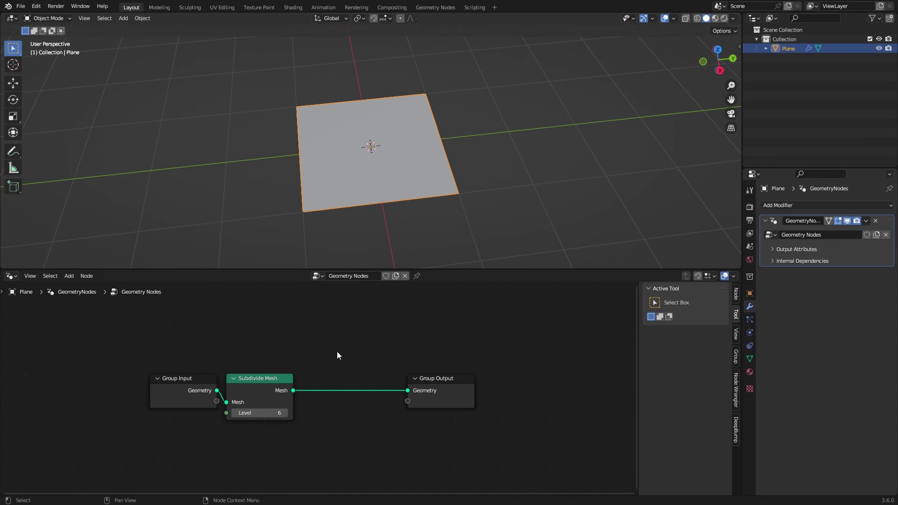
pyautogui.hotkey('shift', 'a')
pyautogui.write('set pos')
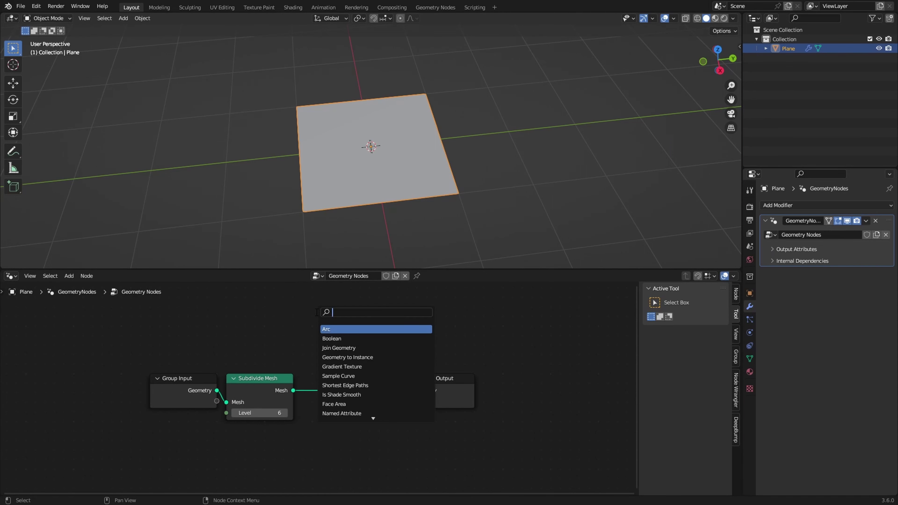
pyautogui.press('Return')
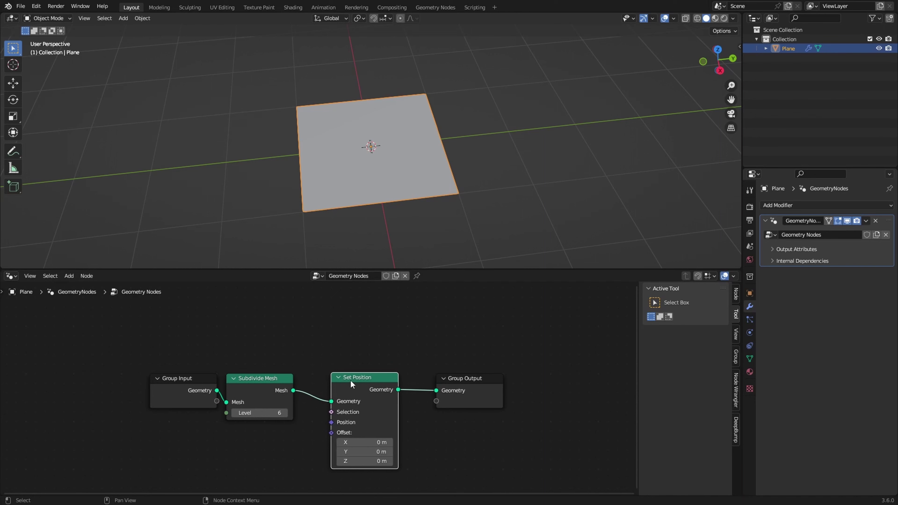
pyautogui.click(337, 399)
pyautogui.click(436, 378)
# - Try Set Position Y offsets of 0.77 m and 0.82 m on the plane, resetting the offset to 0 m
pyautogui.moveTo(414, 440); pyautogui.dragTo(413, 357, button='middle')
pyautogui.scroll(3, 378, 362)
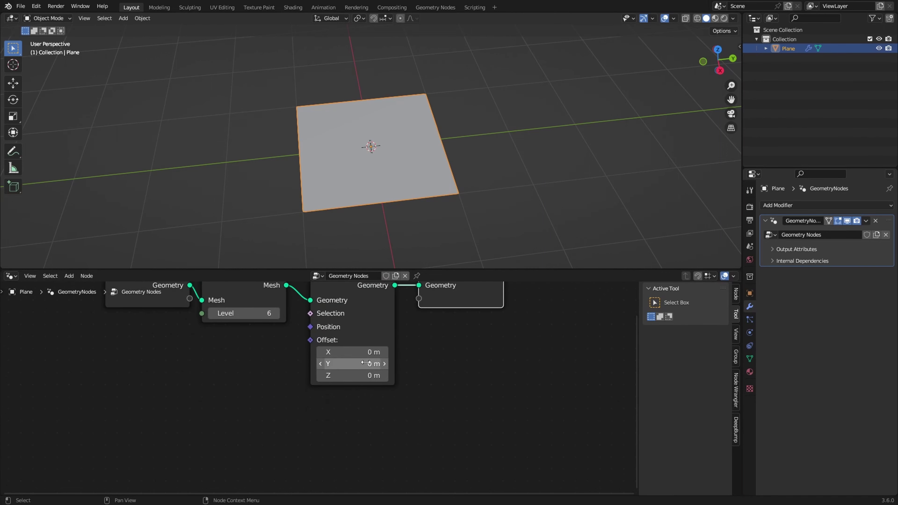
pyautogui.keyDown('ctrl'); pyautogui.moveTo(356, 365); pyautogui.dragTo(387, 365); pyautogui.keyUp('ctrl')
pyautogui.hotkey('ctrl', 'z')
pyautogui.press('Home')
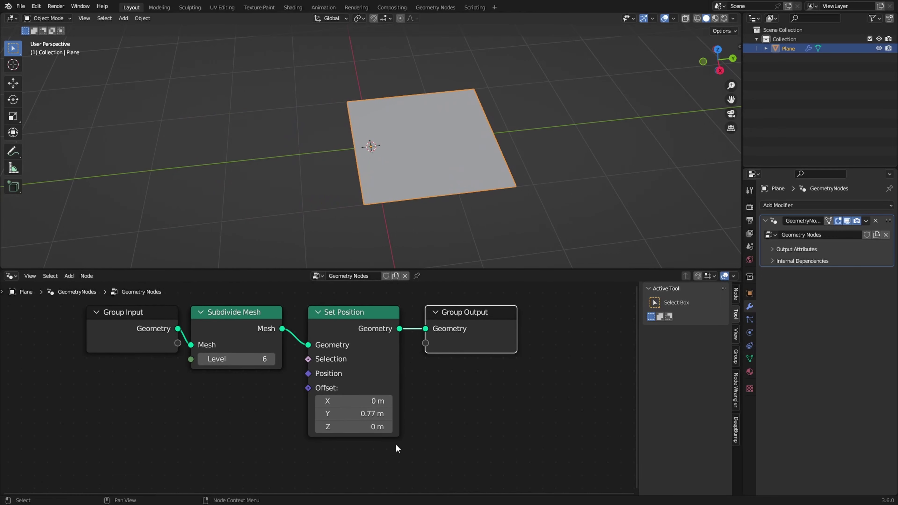
pyautogui.hotkey('ctrl', 'z')
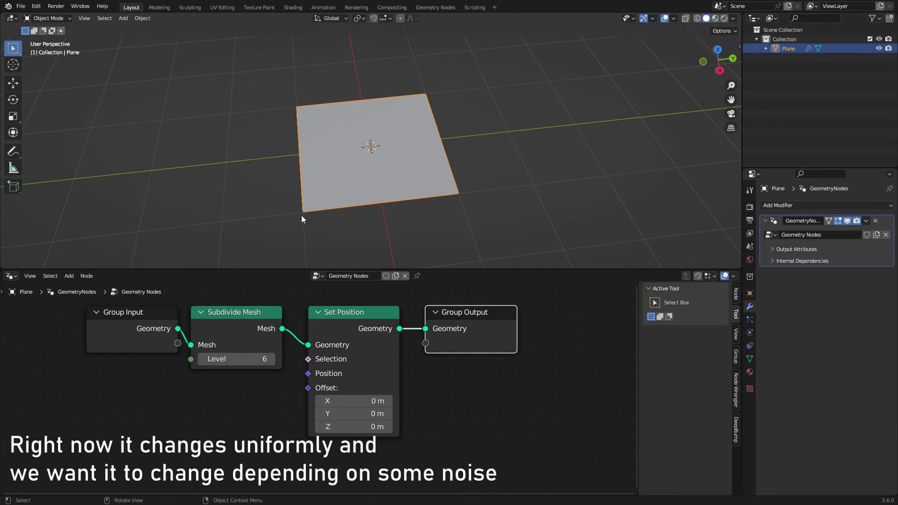
pyautogui.moveTo(353, 414); pyautogui.dragTo(373, 413)
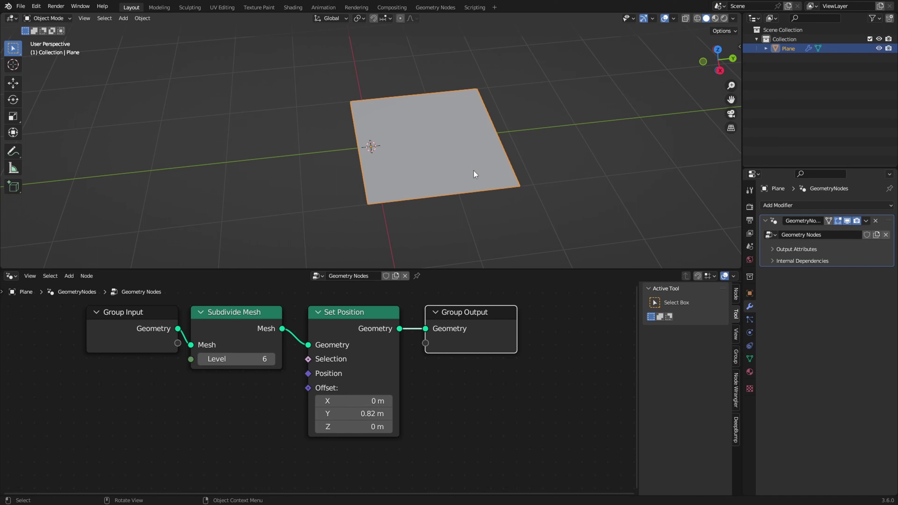
pyautogui.press('BackSpace')
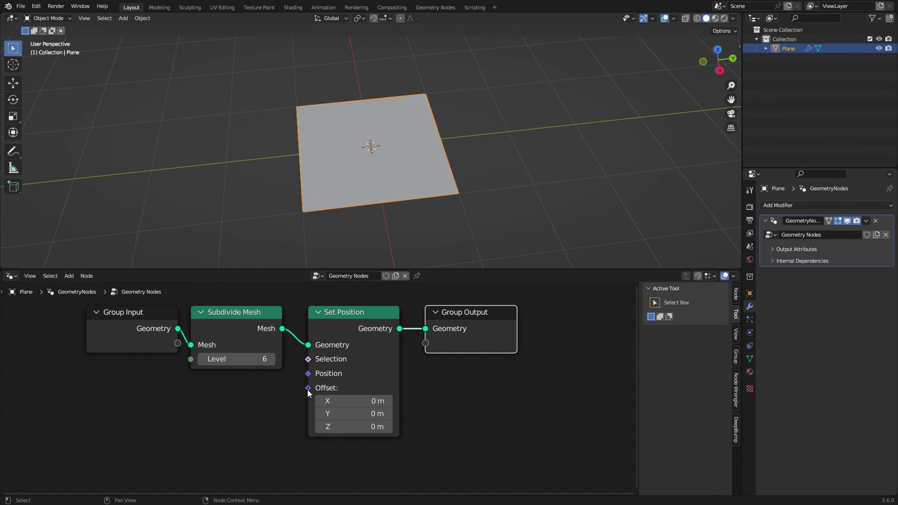
# - Add a Combine XYZ node and connect its Vector output to the Set Position node's Offset
pyautogui.moveTo(308, 388); pyautogui.dragTo(234, 412)
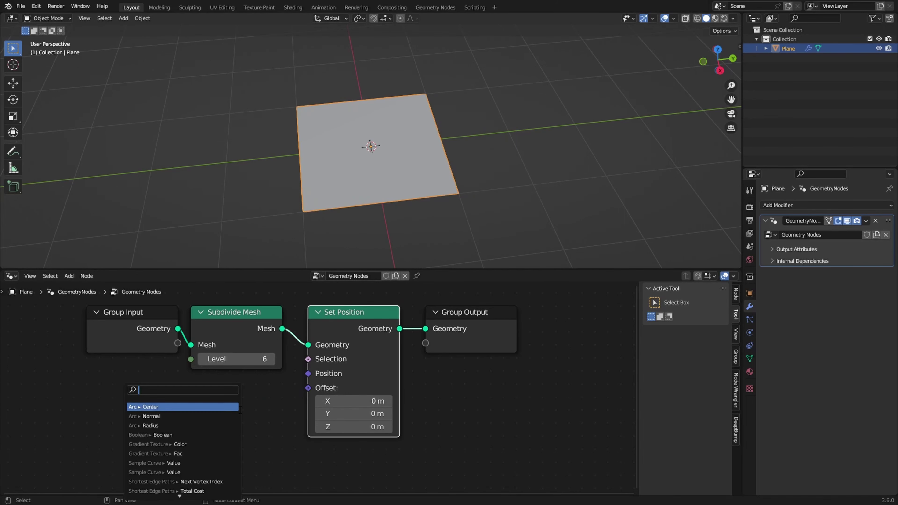
pyautogui.write('combine')
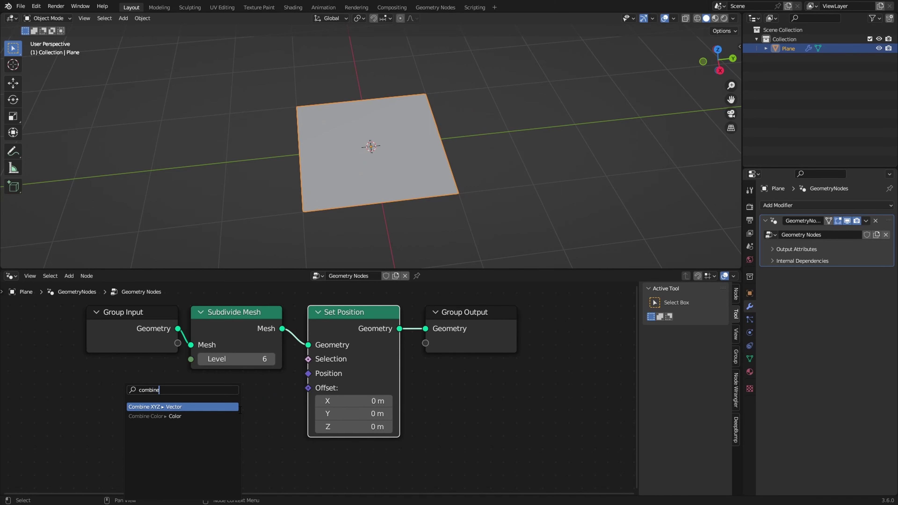
pyautogui.press('Return')
pyautogui.click(287, 397)
pyautogui.moveTo(320, 476); pyautogui.dragTo(351, 449, button='middle')
pyautogui.keyDown('ctrl'); pyautogui.moveTo(325, 345); pyautogui.dragTo(335, 406, button='right'); pyautogui.keyUp('ctrl')
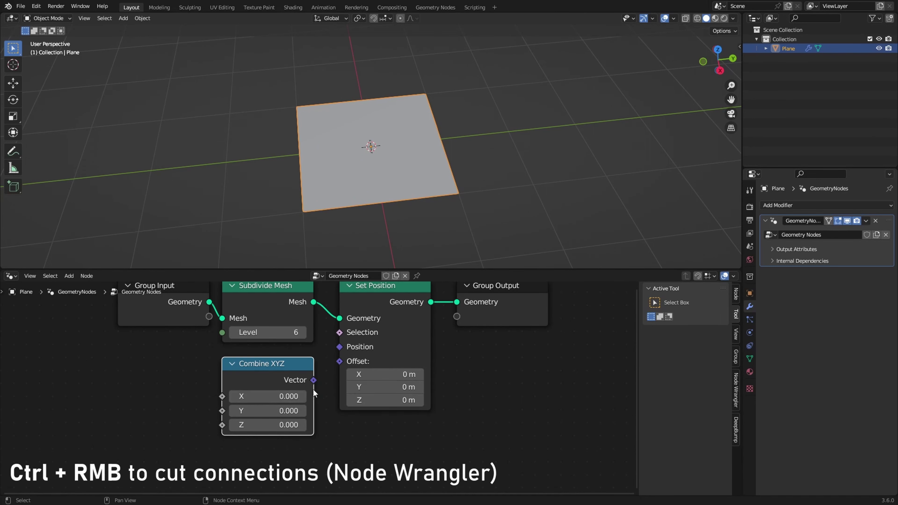
pyautogui.moveTo(314, 380); pyautogui.dragTo(339, 361)
pyautogui.moveTo(222, 396)
pyautogui.mouseDown()
pyautogui.moveTo(153, 396)
pyautogui.moveTo(212, 385)
pyautogui.mouseUp()
pyautogui.rightClick(212, 385)
# - Add a Musgrave Texture node and connect its Height output to the Combine XYZ node's Z input
pyautogui.moveTo(243, 376); pyautogui.dragTo(376, 380, button='middle')
pyautogui.hotkey('shift', 'a')
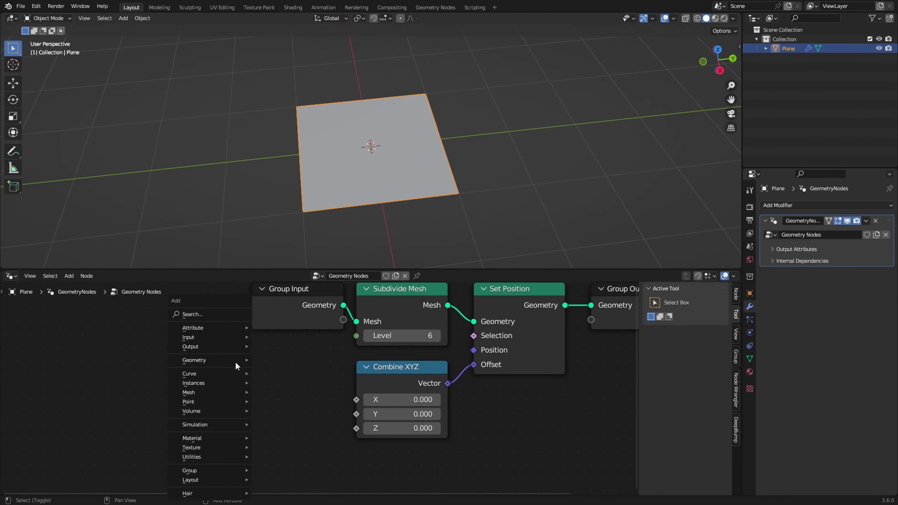
pyautogui.click(206, 313)
pyautogui.write('mu')
pyautogui.click(285, 332)
pyautogui.click(252, 381)
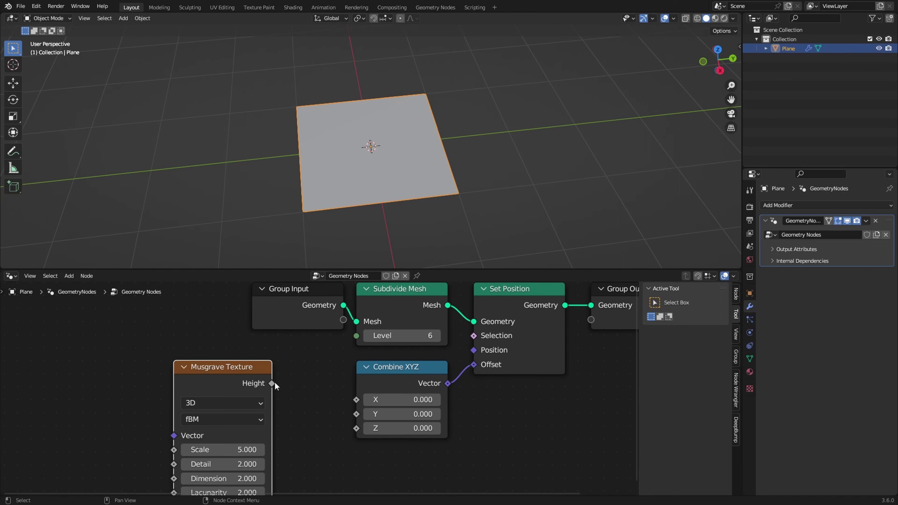
pyautogui.moveTo(272, 384); pyautogui.dragTo(356, 432)
# - Set the Musgrave Texture's Scale to 0.900 for broader, smoother hills on the plane
pyautogui.moveTo(400, 166); pyautogui.dragTo(372, 184, button='middle')
pyautogui.scroll(6, 372, 184)
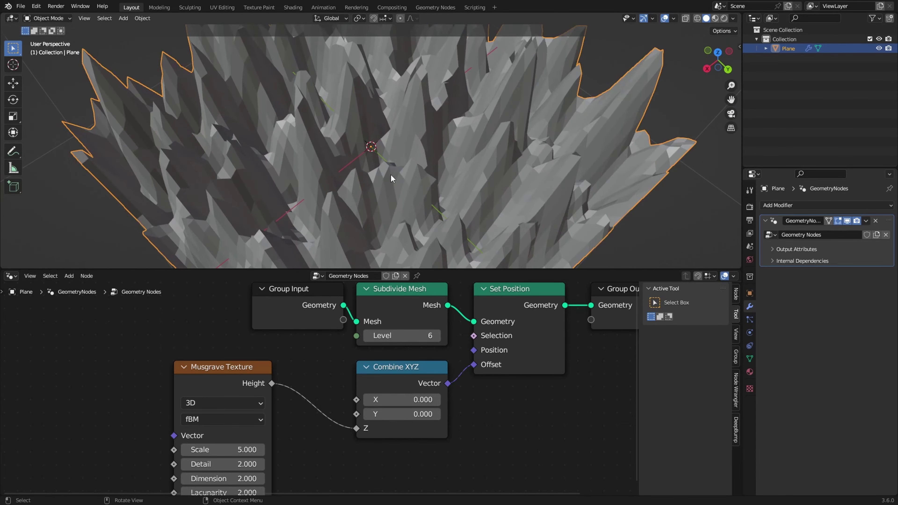
pyautogui.scroll(-4, 381, 215)
pyautogui.moveTo(381, 214); pyautogui.dragTo(337, 270, button='middle')
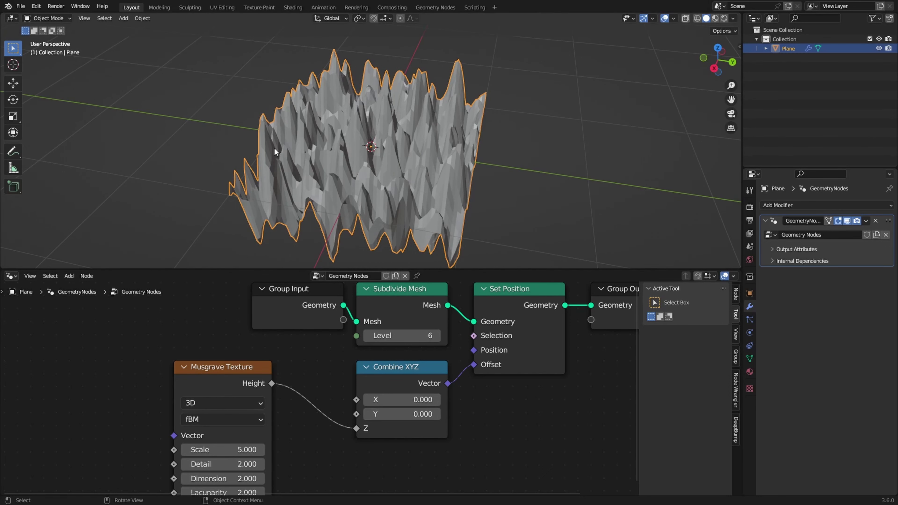
pyautogui.moveTo(353, 142); pyautogui.dragTo(335, 131, button='middle')
pyautogui.moveTo(362, 200); pyautogui.dragTo(400, 198, button='middle')
pyautogui.press('KP_1')
pyautogui.moveTo(223, 450); pyautogui.dragTo(175, 450)
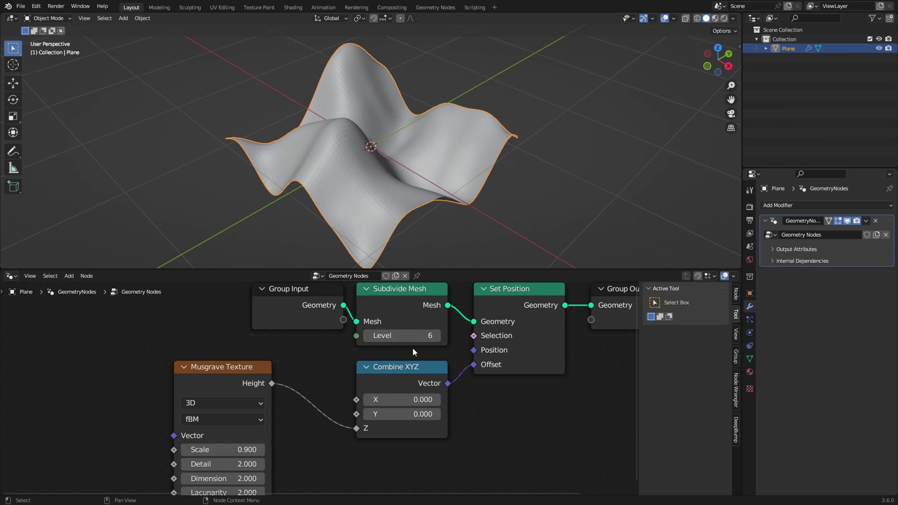
# - Set the Subdivide Mesh level to 8 and the Musgrave Texture to Scale 1.000, Detail 15.000 and Dimension 1.300
pyautogui.click(403, 337)
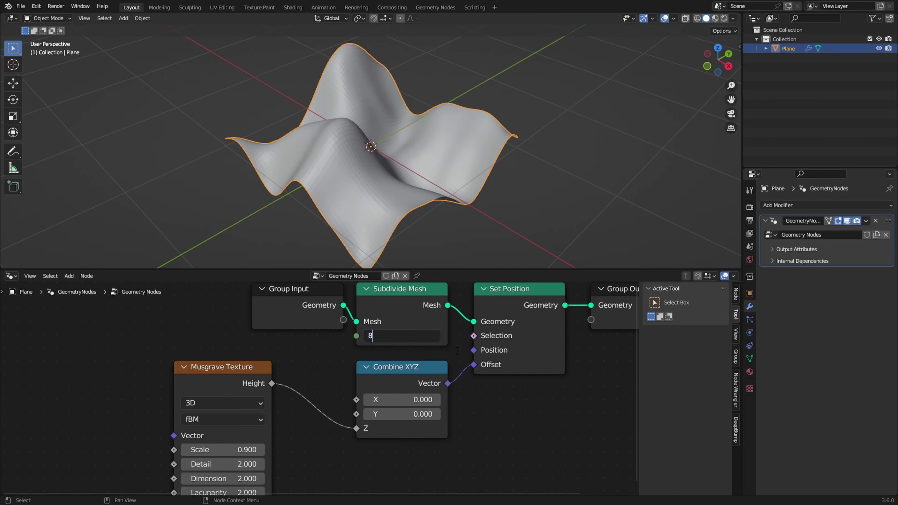
pyautogui.press('Return')
pyautogui.moveTo(456, 230); pyautogui.dragTo(406, 206, button='middle')
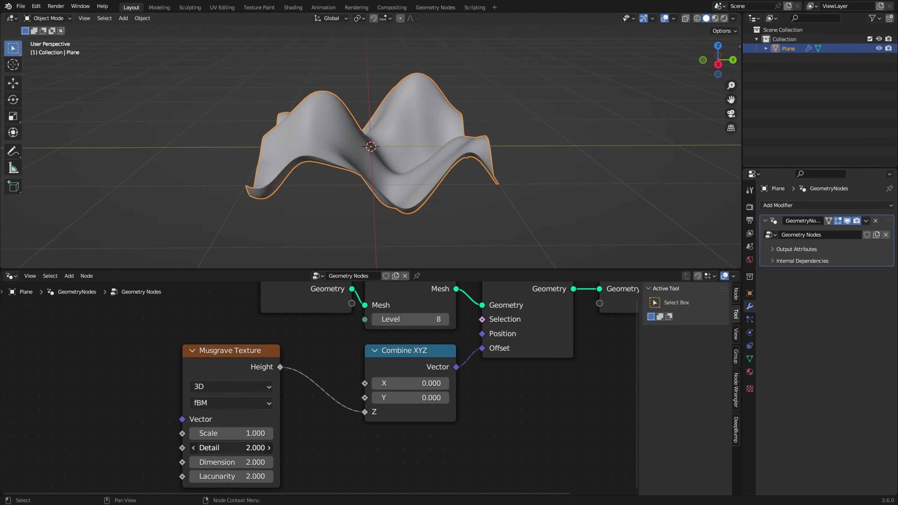
pyautogui.moveTo(230, 448); pyautogui.dragTo(209, 464)
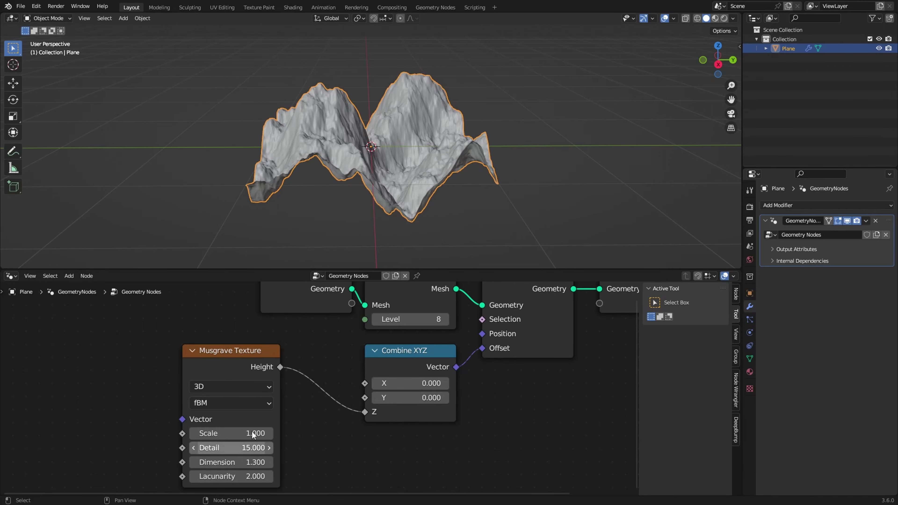
# - Examine the displaced terrain's surface detail from several angles and distances
pyautogui.moveTo(424, 131); pyautogui.dragTo(336, 198, button='middle')
pyautogui.scroll(5, 297, 189)
pyautogui.scroll(-5, 366, 155)
pyautogui.scroll(-3, 416, 341)
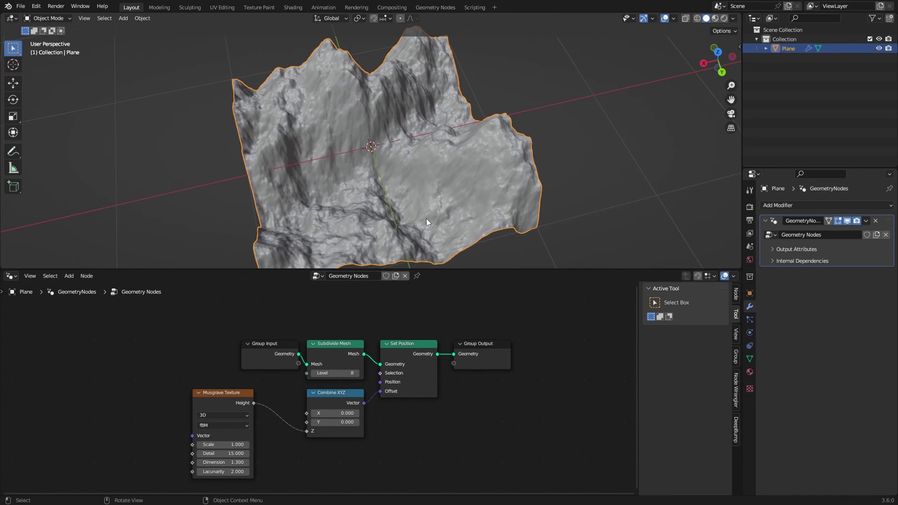
pyautogui.moveTo(427, 219); pyautogui.dragTo(329, 136, button='middle')
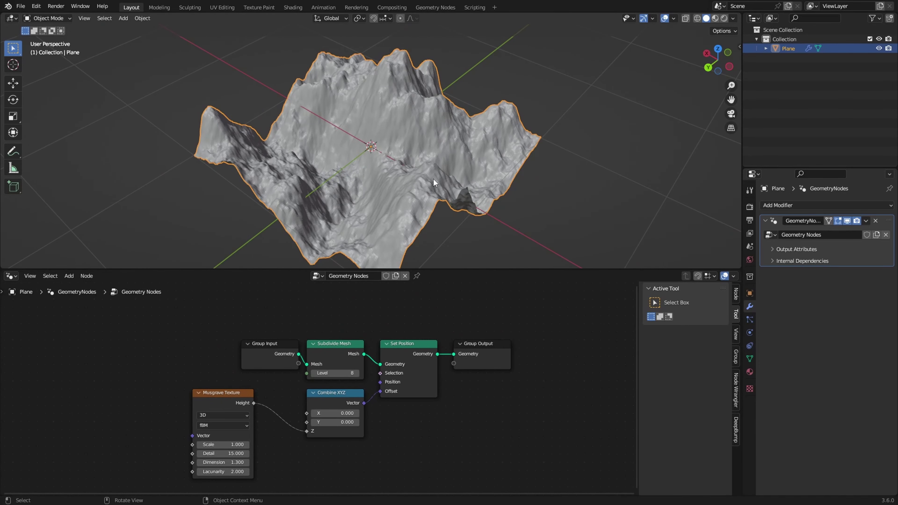
pyautogui.moveTo(432, 174); pyautogui.dragTo(348, 200, button='middle')
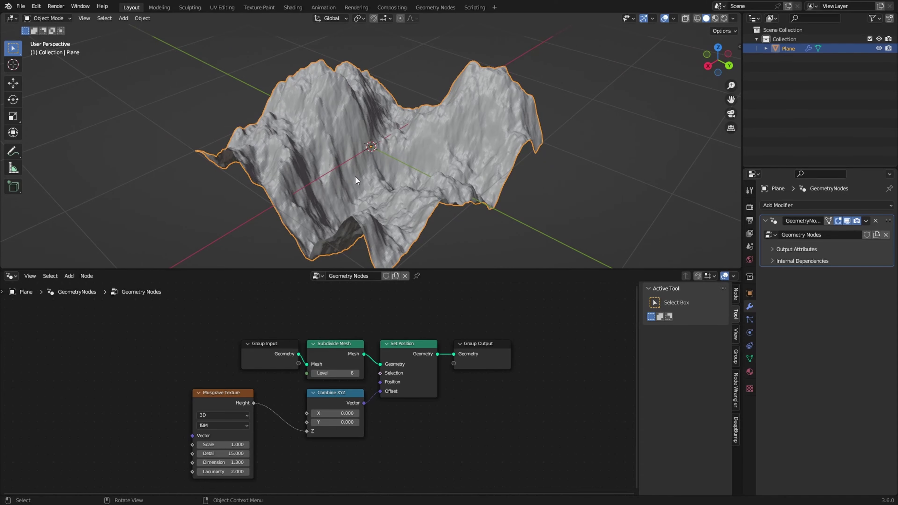
pyautogui.moveTo(365, 165); pyautogui.dragTo(377, 201, button='middle')
pyautogui.scroll(-3, 388, 156)
pyautogui.moveTo(388, 155); pyautogui.dragTo(381, 125, button='middle')
pyautogui.scroll(5, 223, 455)
pyautogui.scroll(3, 381, 124)
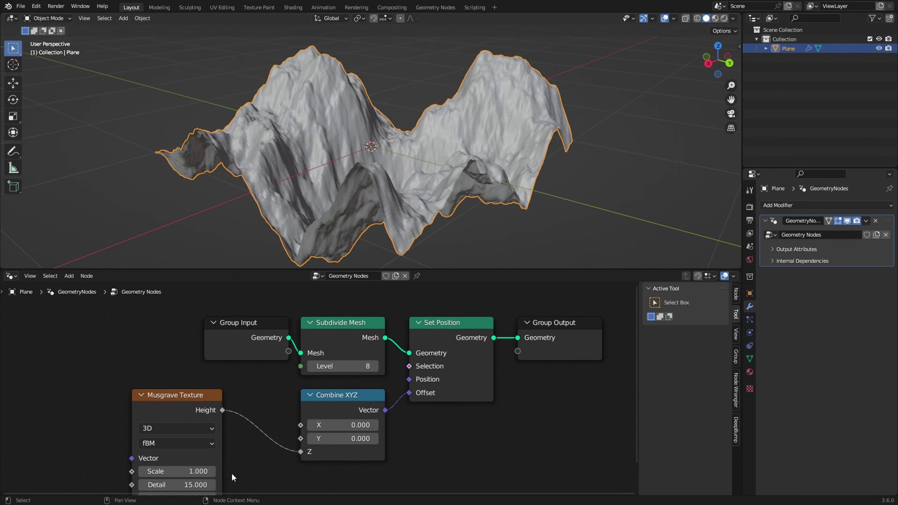
# - Set the Musgrave Texture's Dimension to 1.25
pyautogui.moveTo(232, 476); pyautogui.dragTo(304, 432, button='middle')
pyautogui.click(253, 356)
pyautogui.click(250, 467)
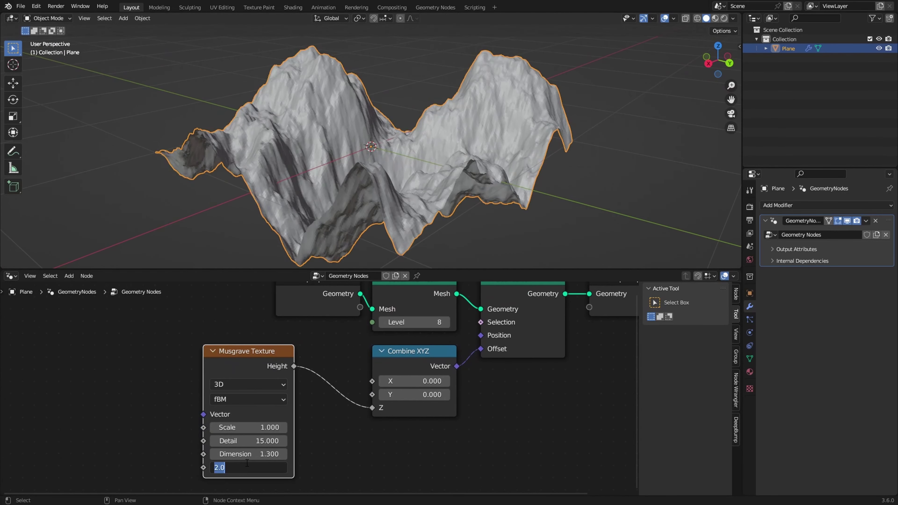
pyautogui.click(249, 454)
pyautogui.write('1.25')
pyautogui.click(322, 338)
# - Insert a Math node set to Add between the Musgrave Texture and Combine XYZ nodes, with a value of 0.010
pyautogui.hotkey('shift', 'a')
pyautogui.write('mah')
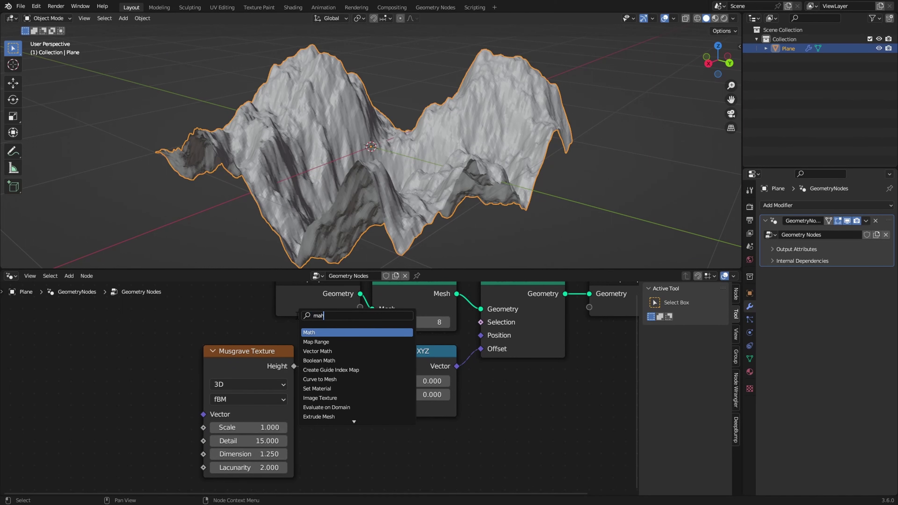
pyautogui.press('Return')
pyautogui.click(323, 354)
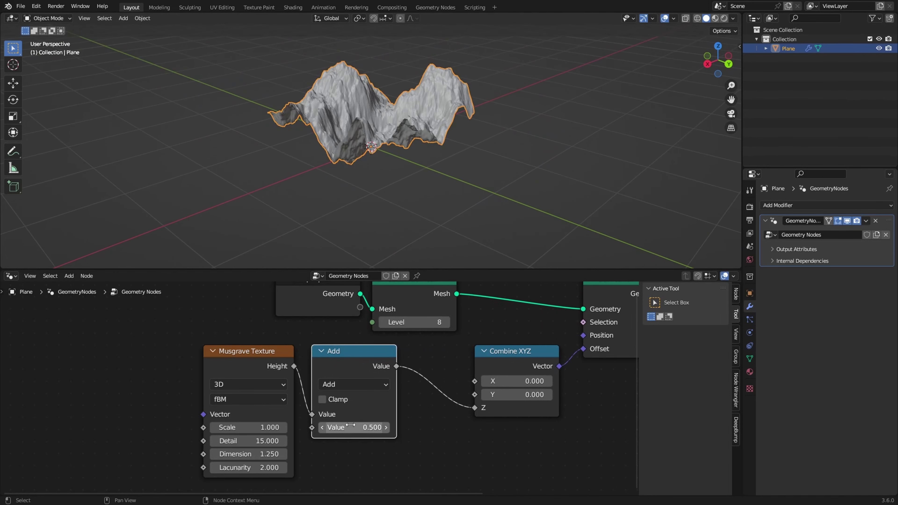
pyautogui.moveTo(347, 425)
pyautogui.mouseDown()
pyautogui.moveTo(357, 425)
pyautogui.moveTo(329, 425)
pyautogui.mouseUp()
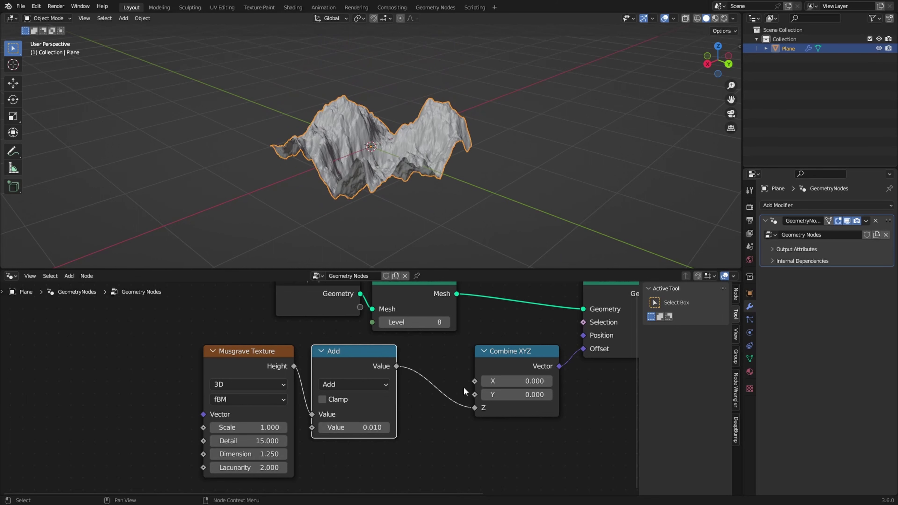
# - Change the Math node's operation to Multiply with a value of 0.500, also trying Divide
pyautogui.click(349, 385)
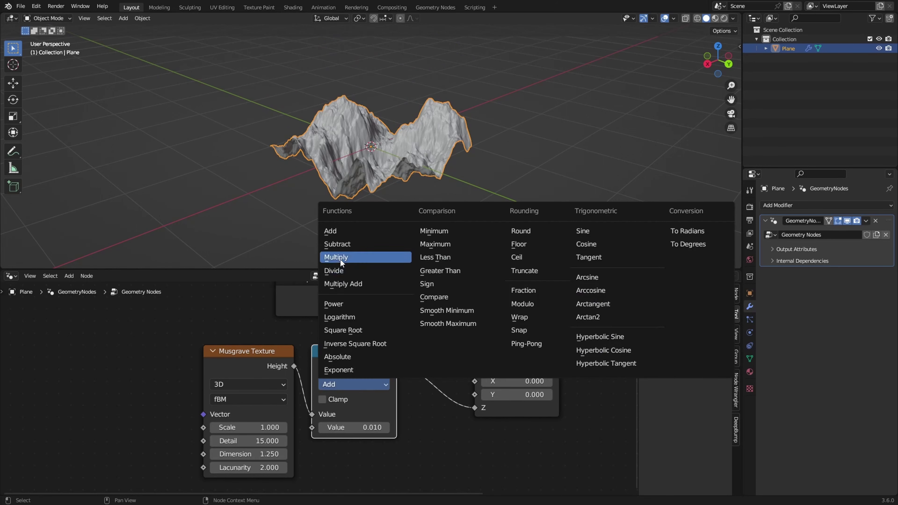
pyautogui.click(346, 384)
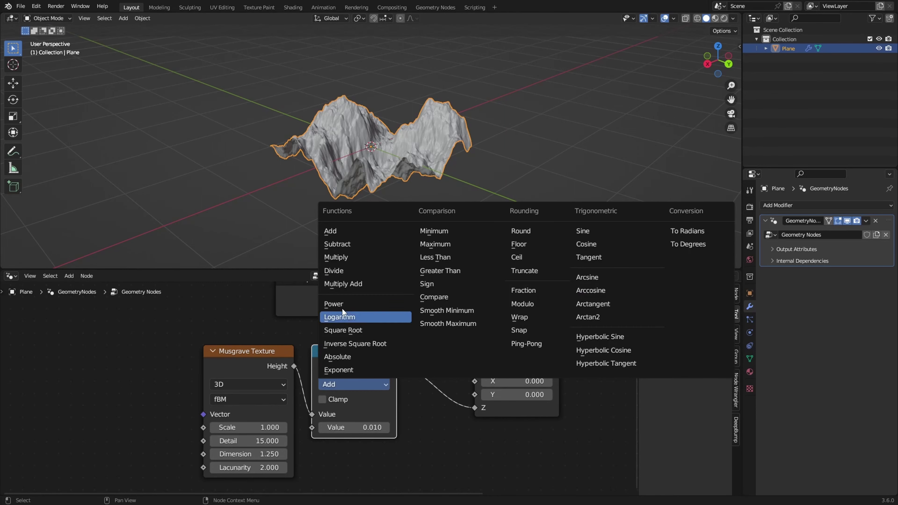
pyautogui.click(339, 258)
pyautogui.moveTo(353, 428)
pyautogui.mouseDown()
pyautogui.moveTo(375, 427)
pyautogui.moveTo(343, 427)
pyautogui.moveTo(364, 427)
pyautogui.mouseUp()
pyautogui.hotkey('ctrl', 'z')
pyautogui.click(345, 383)
pyautogui.click(341, 271)
pyautogui.click(353, 384)
pyautogui.click(352, 261)
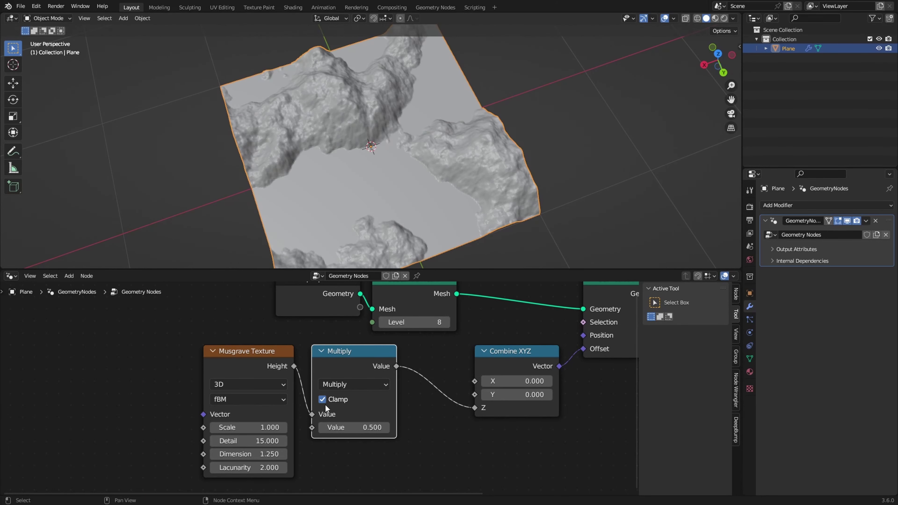
# - Try moving the plane's mesh along global Z in Edit Mode to see how the terrain responds
pyautogui.moveTo(383, 210); pyautogui.dragTo(454, 95, button='middle')
pyautogui.scroll(4, 468, 136)
pyautogui.moveTo(468, 136); pyautogui.dragTo(440, 131, button='middle')
pyautogui.scroll(-6, 314, 225)
pyautogui.moveTo(320, 222); pyautogui.dragTo(337, 208, button='middle')
pyautogui.moveTo(366, 139); pyautogui.dragTo(368, 149, button='middle')
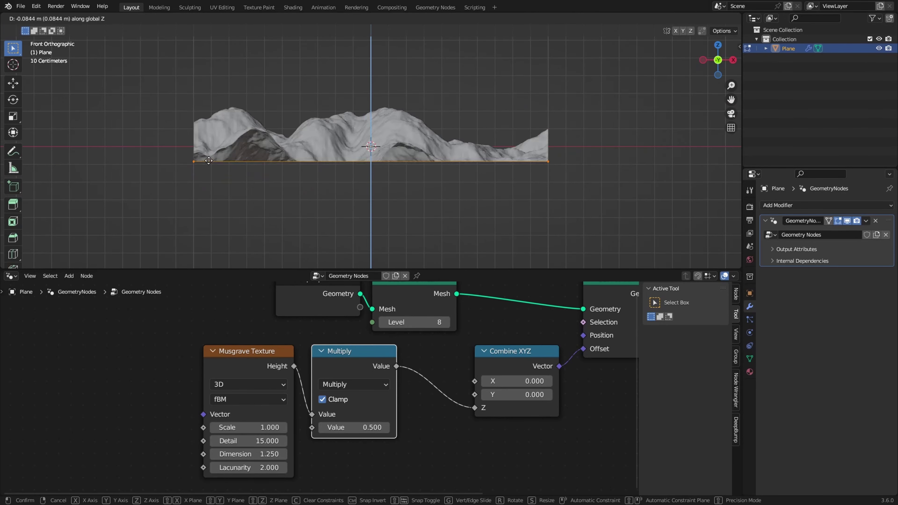
pyautogui.rightClick(212, 153)
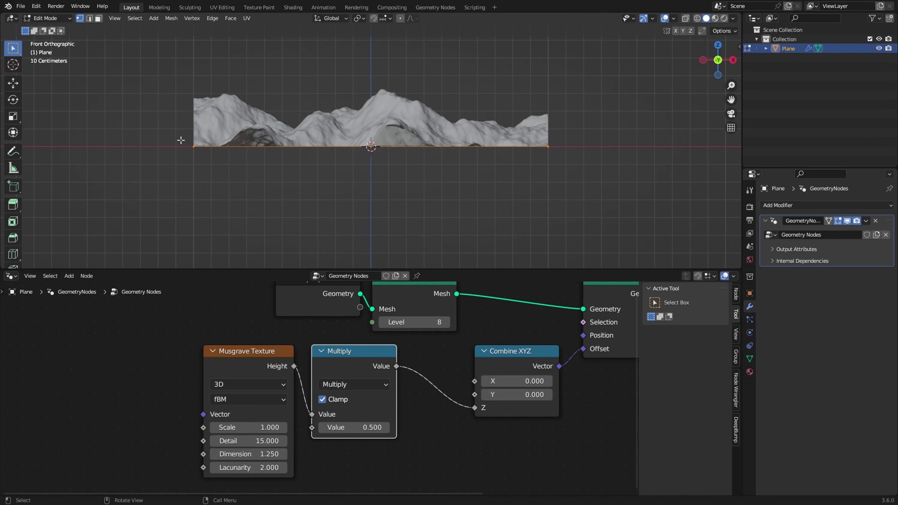
pyautogui.press('g')
pyautogui.press('z')
pyautogui.rightClick(442, 167)
pyautogui.moveTo(445, 159); pyautogui.dragTo(402, 178, button='middle')
pyautogui.press('g')
pyautogui.press('z')
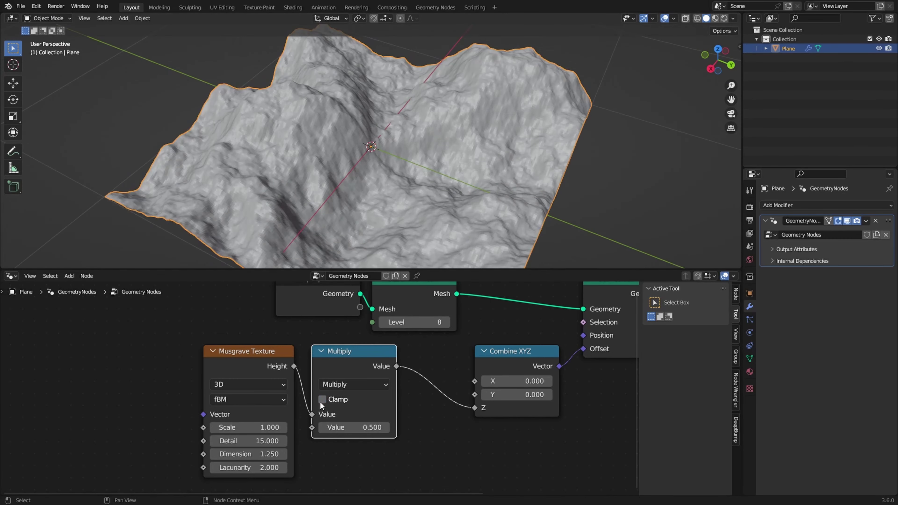
# - Toggle Clamp on the Multiply node on and off to compare the terrain shapes, ending with it off
pyautogui.click(320, 401)
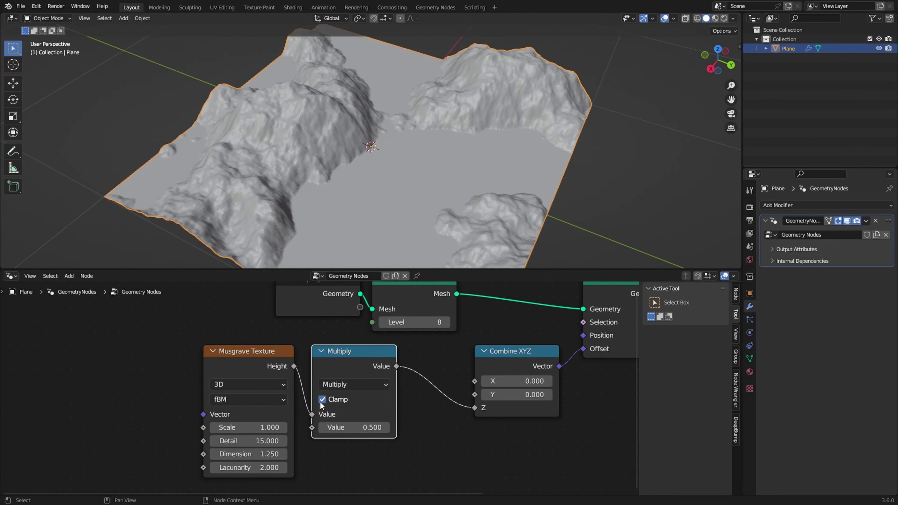
pyautogui.click(320, 402)
pyautogui.click(320, 402)
pyautogui.click(320, 402)
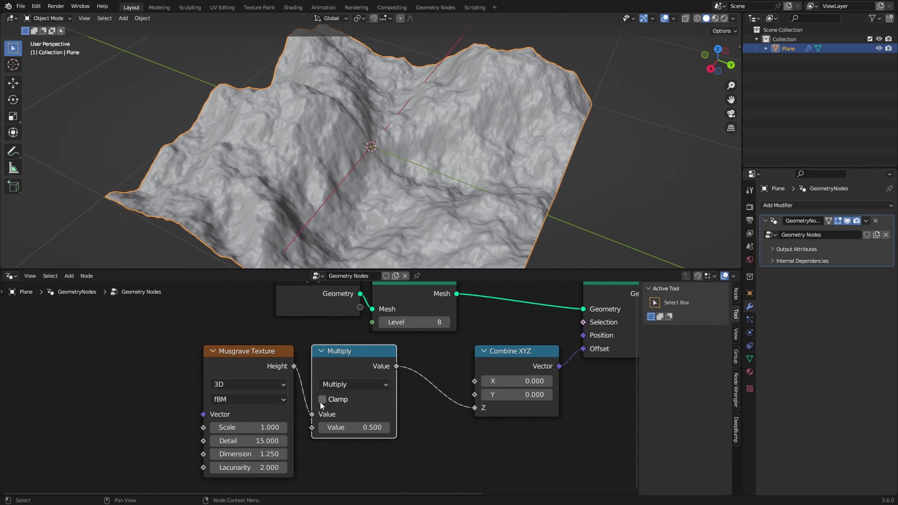
pyautogui.click(320, 402)
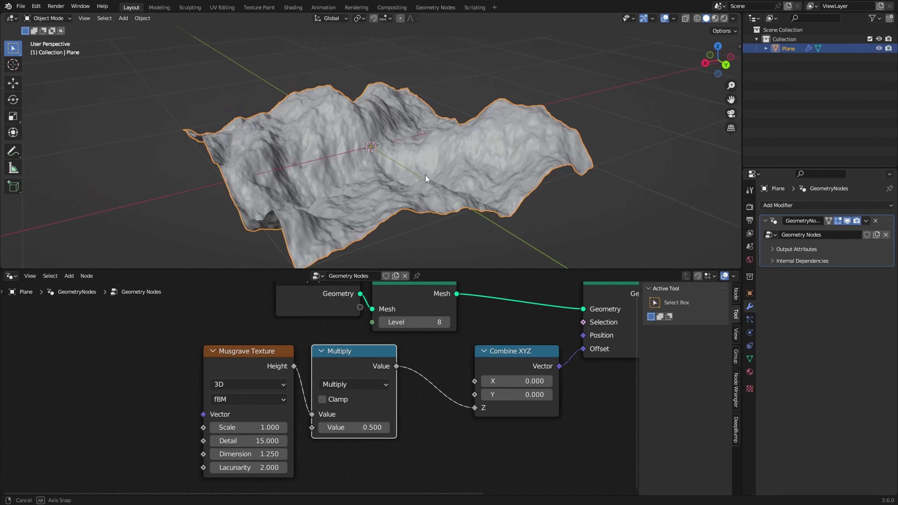
# - Move the Group Input and Group Output nodes outward to make room in the node tree
pyautogui.moveTo(426, 175); pyautogui.dragTo(456, 198, button='middle')
pyautogui.moveTo(403, 384); pyautogui.dragTo(269, 405, button='middle')
pyautogui.scroll(-1, 320, 395)
pyautogui.moveTo(204, 348); pyautogui.dragTo(138, 350)
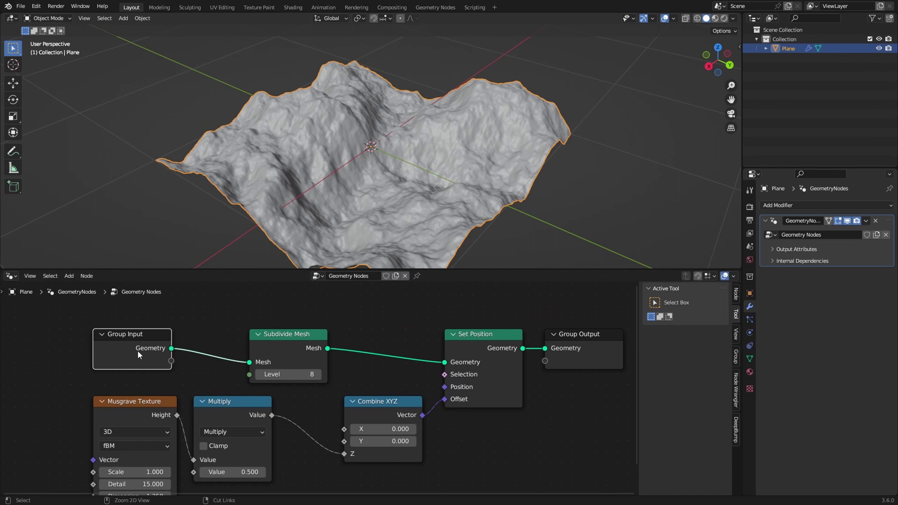
pyautogui.moveTo(576, 327); pyautogui.dragTo(481, 325, button='middle')
pyautogui.moveTo(482, 331); pyautogui.dragTo(576, 320)
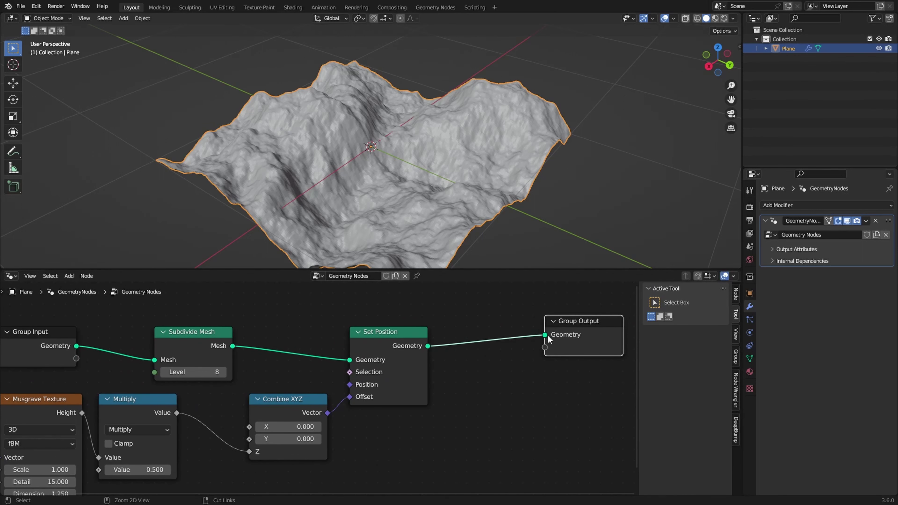
# - Insert a Join Geometry node between Set Position and Group Output, and connect the Group Input's Geometry to it as well
pyautogui.hotkey('shift', 'a')
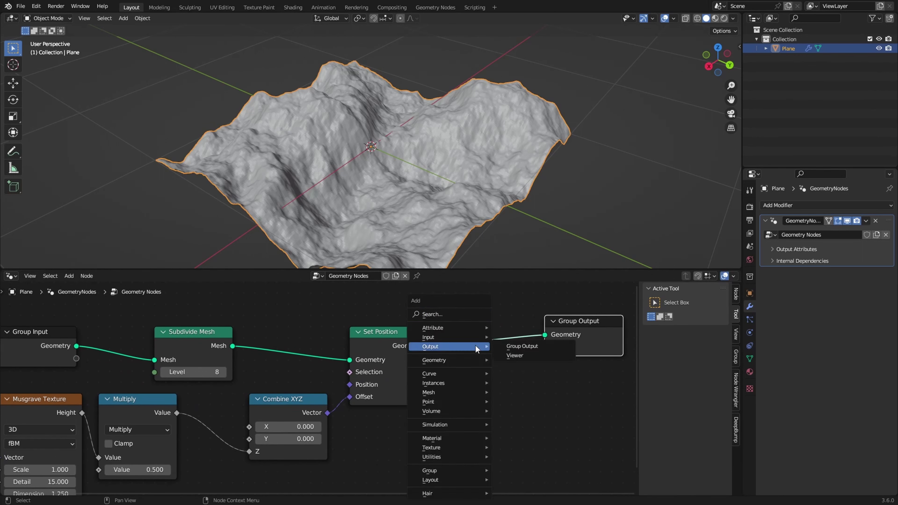
pyautogui.write('joi')
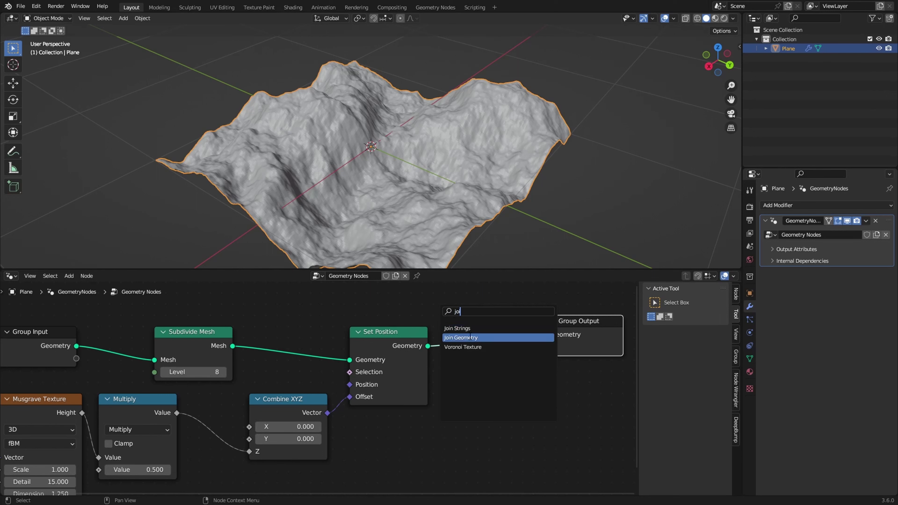
pyautogui.click(461, 337)
pyautogui.click(483, 357)
pyautogui.moveTo(77, 346); pyautogui.dragTo(471, 352)
pyautogui.moveTo(447, 195); pyautogui.dragTo(408, 179, button='middle')
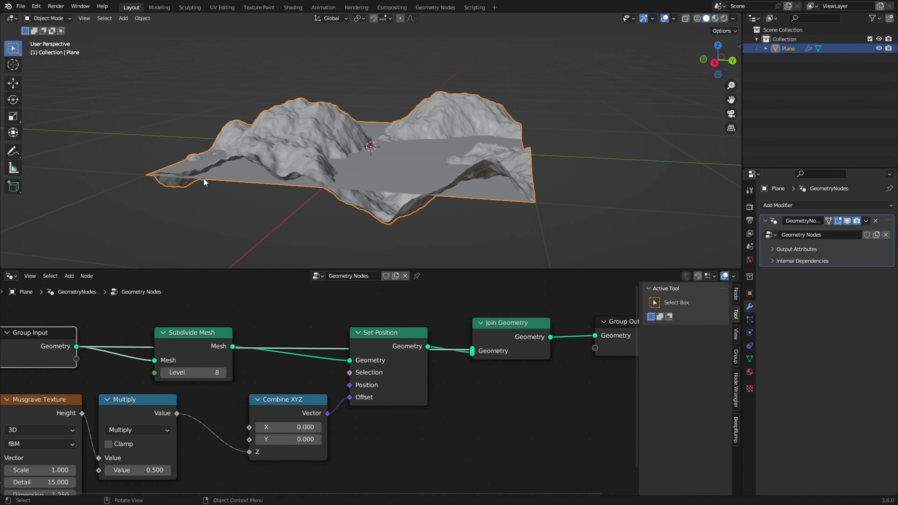
pyautogui.press('Tab')
pyautogui.press('Tab')
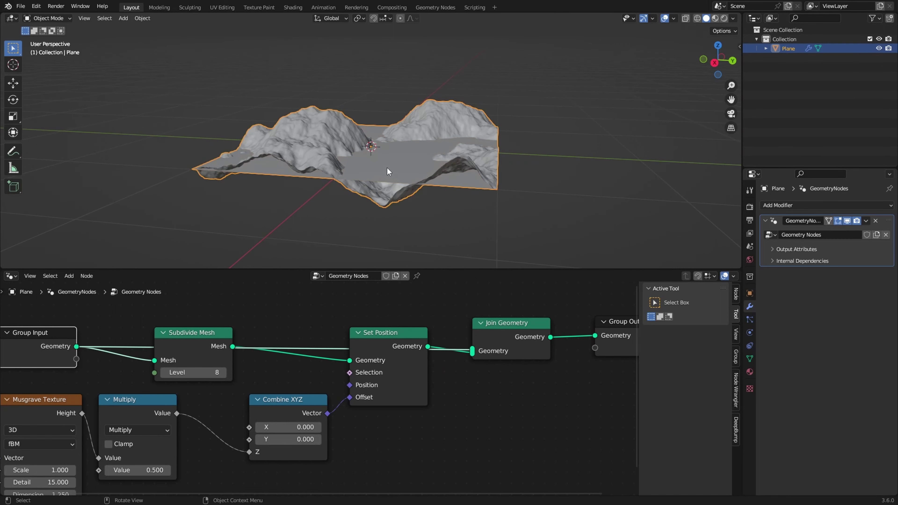
pyautogui.moveTo(387, 168); pyautogui.dragTo(368, 180, button='middle')
# - Nudge the Subdivide Mesh and Set Position nodes slightly to tidy the node layout
pyautogui.moveTo(191, 345); pyautogui.dragTo(247, 310, button='middle')
pyautogui.moveTo(245, 307); pyautogui.dragTo(244, 303)
pyautogui.moveTo(446, 294); pyautogui.dragTo(452, 295)
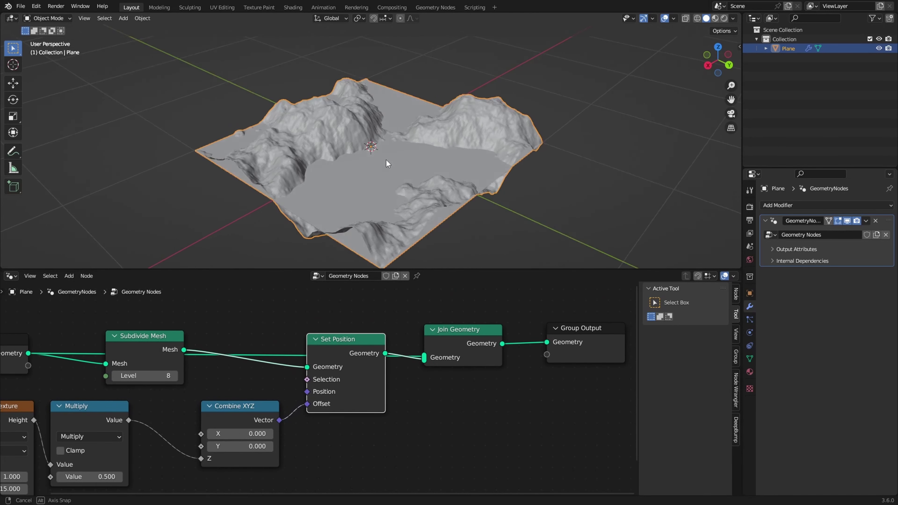
# - Insert a Set Material node on the link running from Group Input directly to Join Geometry, placed above Set Position
pyautogui.moveTo(387, 161); pyautogui.dragTo(319, 193, button='middle')
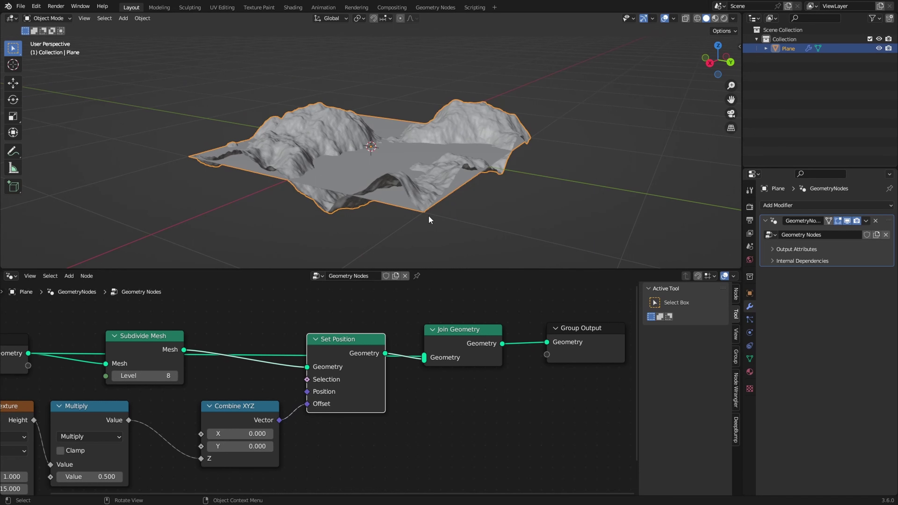
pyautogui.scroll(5, 476, 155)
pyautogui.scroll(-1, 435, 387)
pyautogui.scroll(-6, 395, 168)
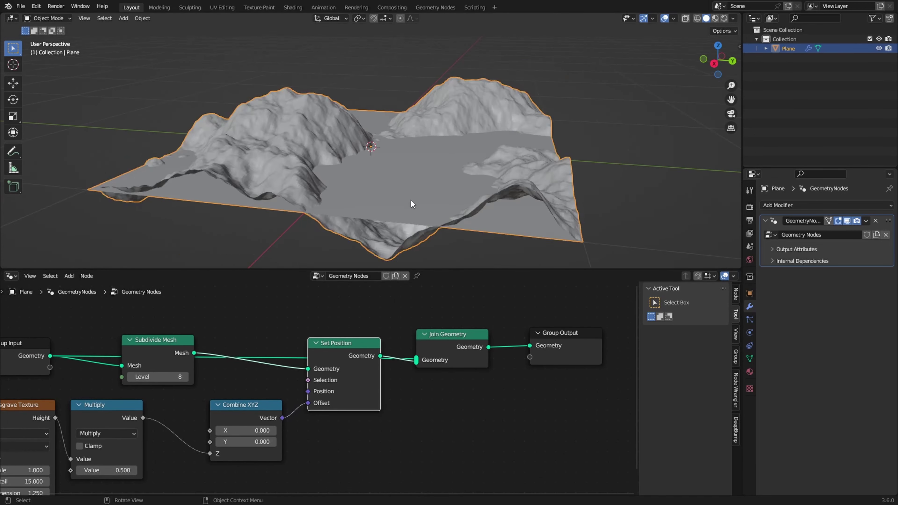
pyautogui.moveTo(440, 165); pyautogui.dragTo(411, 166, button='middle')
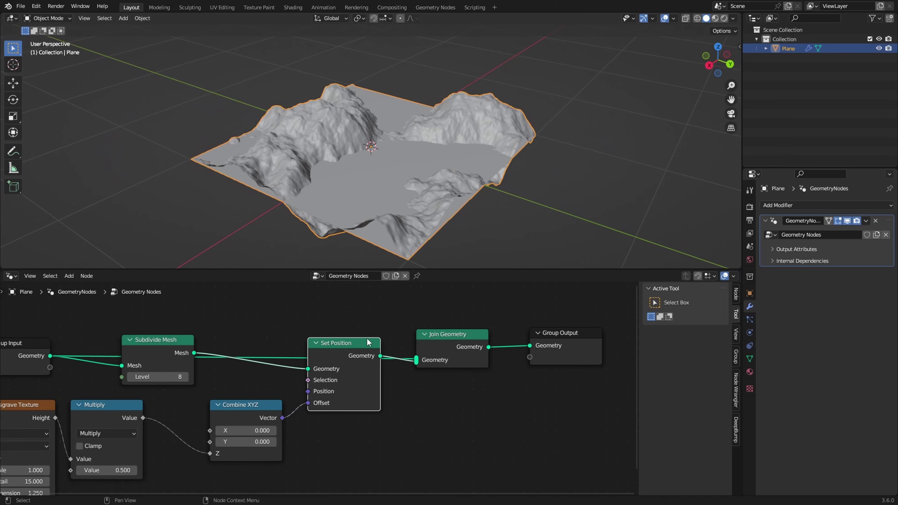
pyautogui.moveTo(283, 348); pyautogui.dragTo(391, 312, button='middle')
pyautogui.hotkey('shift', 'a')
pyautogui.write('sety')
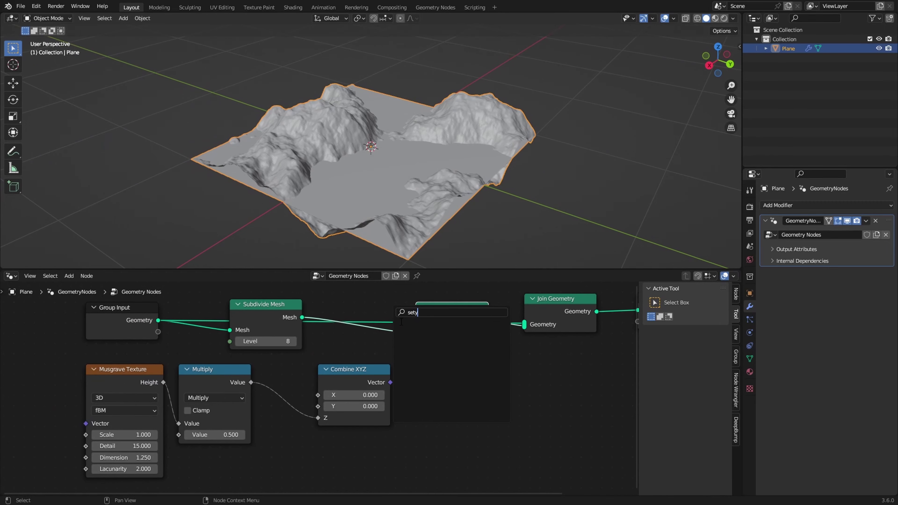
pyautogui.press('BackSpace')
pyautogui.click(413, 341)
pyautogui.moveTo(446, 307)
pyautogui.mouseDown()
pyautogui.moveTo(375, 291)
pyautogui.moveTo(436, 338)
pyautogui.moveTo(450, 320)
pyautogui.mouseUp()
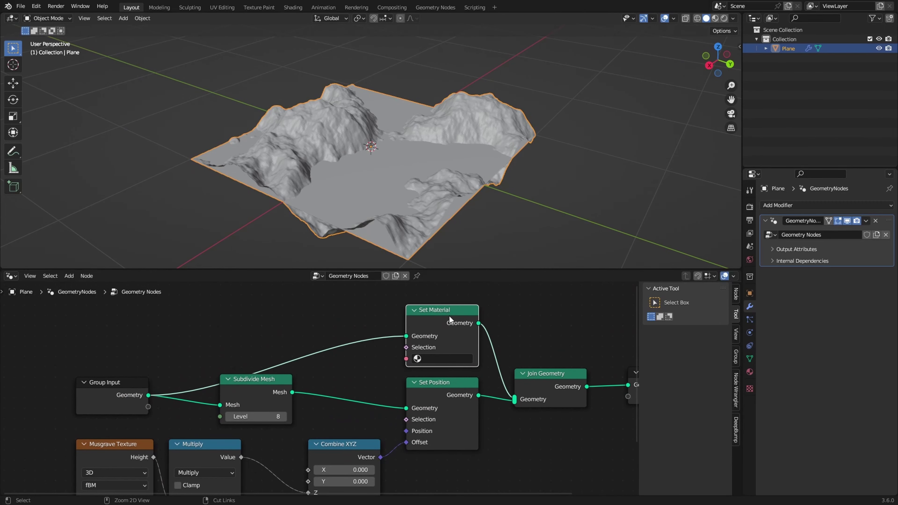
pyautogui.click(426, 360)
pyautogui.click(339, 308)
# - Duplicate the Set Material node and insert the copy between Set Position and Join Geometry
pyautogui.moveTo(429, 324); pyautogui.dragTo(352, 335, button='middle')
pyautogui.scroll(-3, 391, 337)
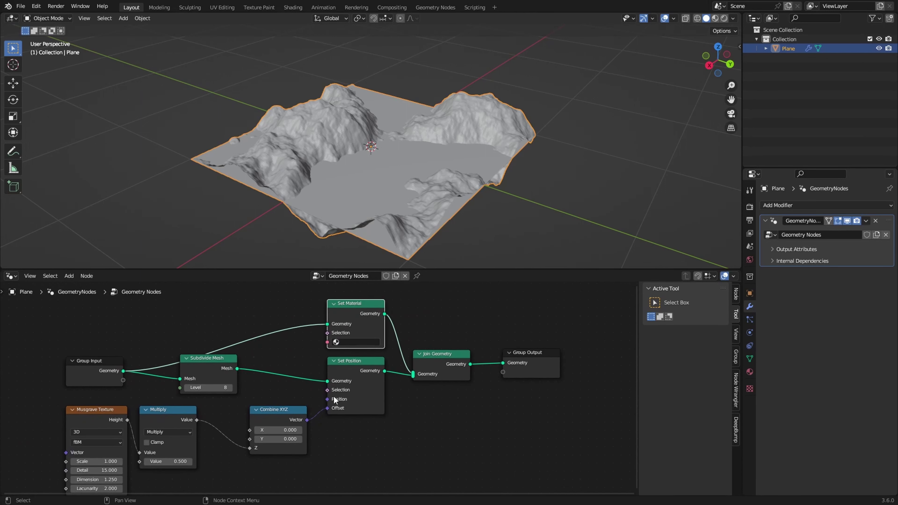
pyautogui.scroll(2, 328, 397)
pyautogui.press('a')
pyautogui.click(406, 327)
pyautogui.click(341, 301)
pyautogui.hotkey('shift', 'd')
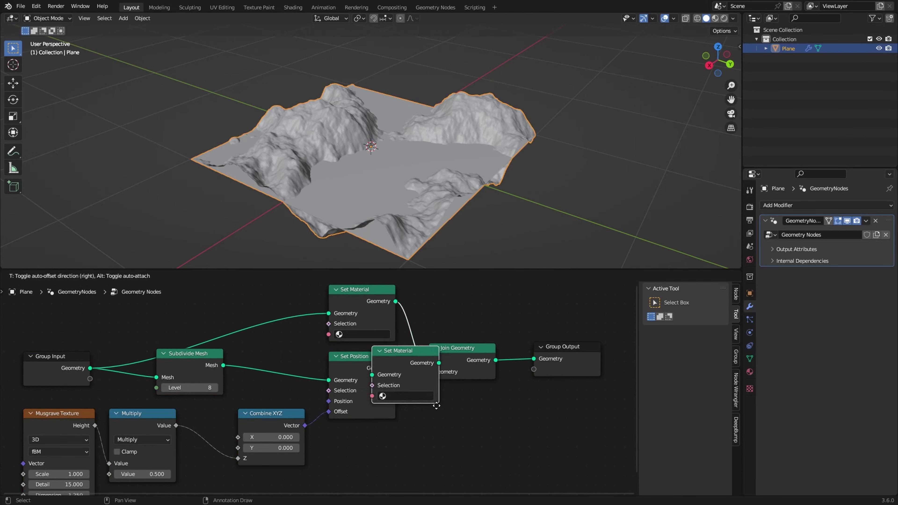
pyautogui.click(457, 408)
pyautogui.moveTo(447, 373); pyautogui.dragTo(419, 359)
pyautogui.moveTo(429, 359); pyautogui.dragTo(368, 384, button='middle')
# - Align the original Set Material node above its copy, and bring Join Geometry and Group Output in beside it
pyautogui.moveTo(310, 318); pyautogui.dragTo(385, 317)
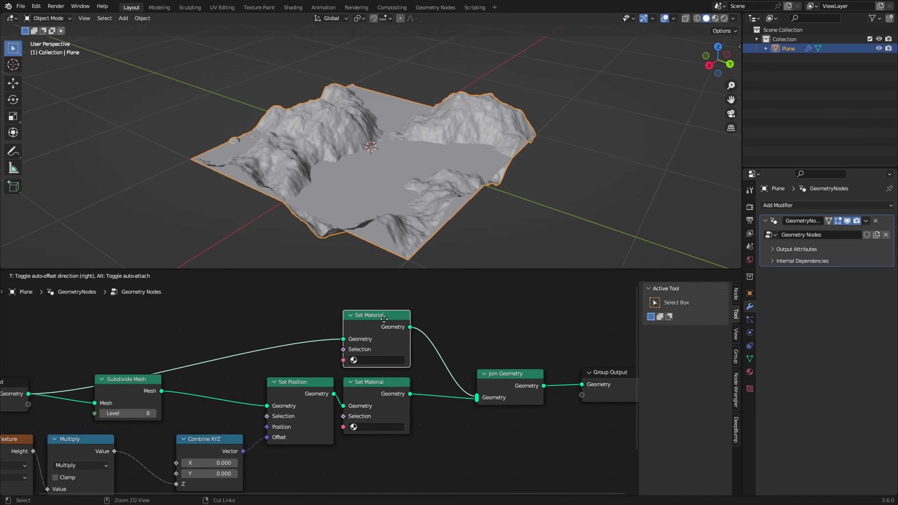
pyautogui.moveTo(503, 372); pyautogui.dragTo(452, 311)
pyautogui.moveTo(600, 377); pyautogui.dragTo(533, 314)
pyautogui.click(532, 407)
# - Move the Subdivide Mesh, Combine XYZ, Multiply and Musgrave Texture nodes closer to Set Position to compact the node tree
pyautogui.moveTo(227, 398); pyautogui.dragTo(344, 400, button='middle')
pyautogui.keyDown('ctrl'); pyautogui.moveTo(248, 382); pyautogui.dragTo(337, 388); pyautogui.keyUp('ctrl')
pyautogui.moveTo(351, 428); pyautogui.dragTo(360, 406, button='middle')
pyautogui.keyDown('ctrl'); pyautogui.moveTo(333, 429); pyautogui.dragTo(337, 429); pyautogui.keyUp('ctrl')
pyautogui.moveTo(265, 442); pyautogui.dragTo(290, 394, button='middle')
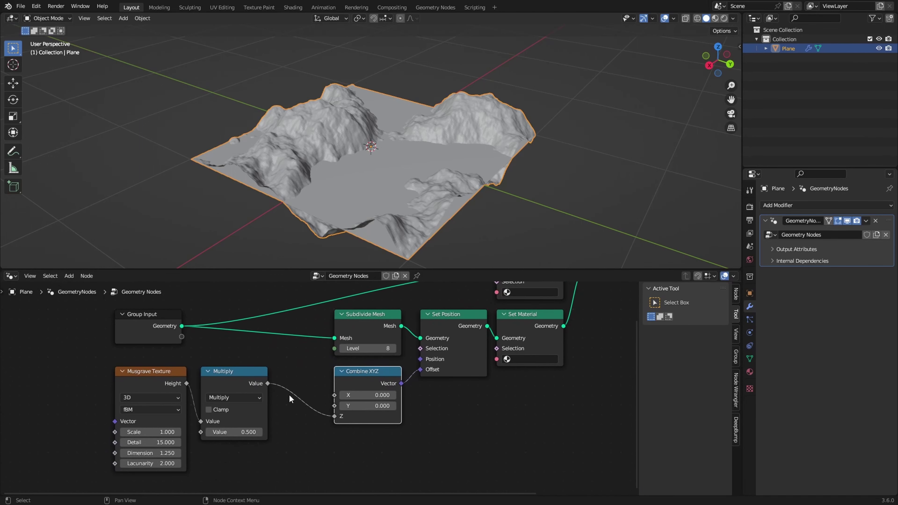
pyautogui.keyDown('ctrl'); pyautogui.moveTo(228, 383); pyautogui.dragTo(285, 383); pyautogui.keyUp('ctrl')
pyautogui.keyDown('ctrl'); pyautogui.moveTo(161, 376); pyautogui.dragTo(218, 376); pyautogui.keyUp('ctrl')
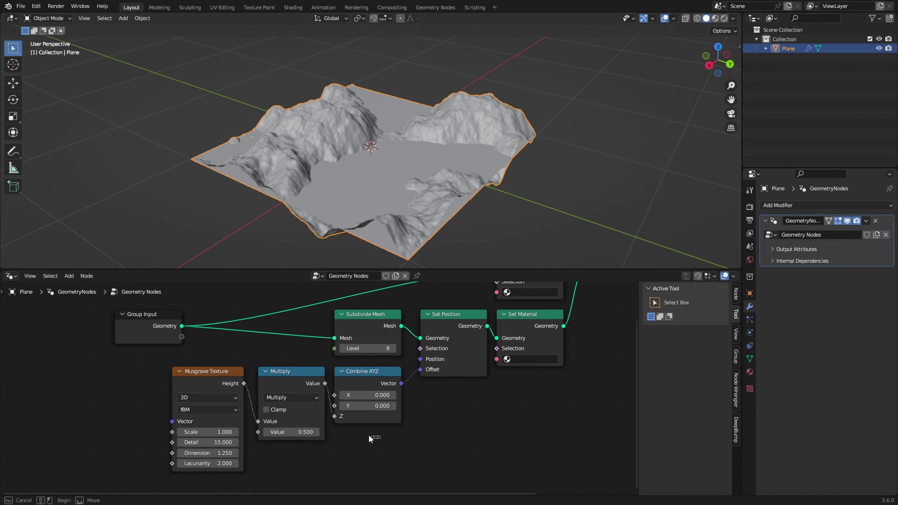
# - Shift the Musgrave Texture and Multiply nodes together slightly away from Combine XYZ to even out the spacing
pyautogui.moveTo(371, 433); pyautogui.dragTo(208, 384)
pyautogui.click(389, 427)
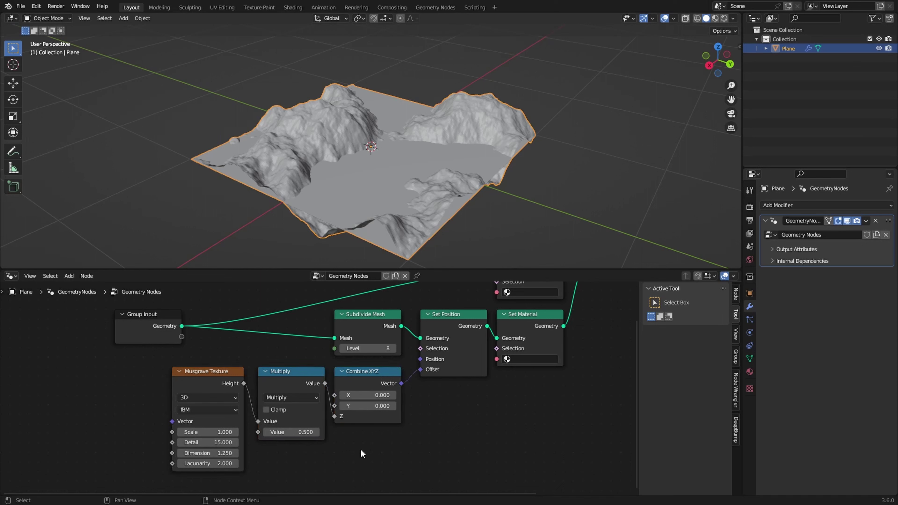
pyautogui.moveTo(358, 446); pyautogui.dragTo(186, 391)
pyautogui.click(353, 444)
pyautogui.moveTo(295, 361); pyautogui.dragTo(212, 406)
pyautogui.press('g')
pyautogui.click(201, 411)
pyautogui.click(337, 457)
# - Examine the list of available modifiers, the terrain from several angles, and the Set Position node collapsed and expanded
pyautogui.moveTo(367, 405); pyautogui.dragTo(282, 454, button='middle')
pyautogui.scroll(2, 319, 383)
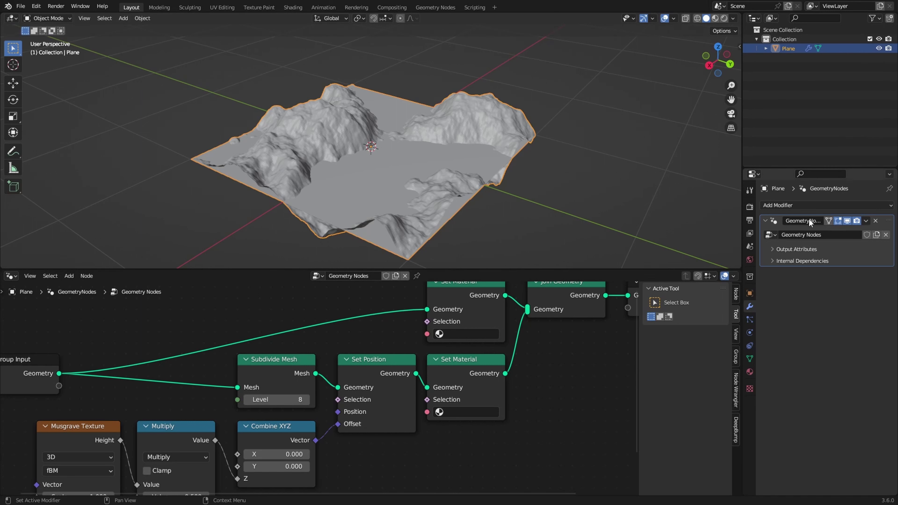
pyautogui.click(810, 206)
pyautogui.moveTo(371, 145); pyautogui.dragTo(350, 138, button='middle')
pyautogui.moveTo(332, 94); pyautogui.dragTo(342, 210, button='middle')
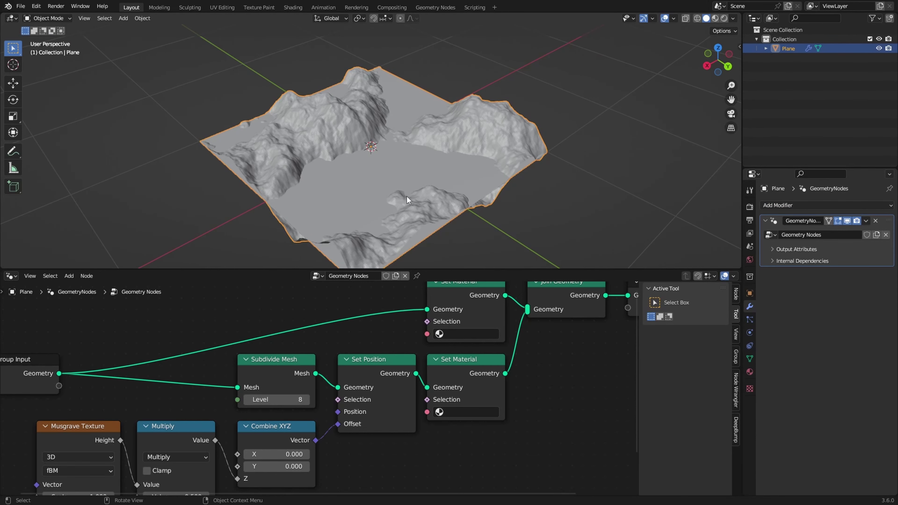
pyautogui.moveTo(407, 197); pyautogui.dragTo(365, 297, button='middle')
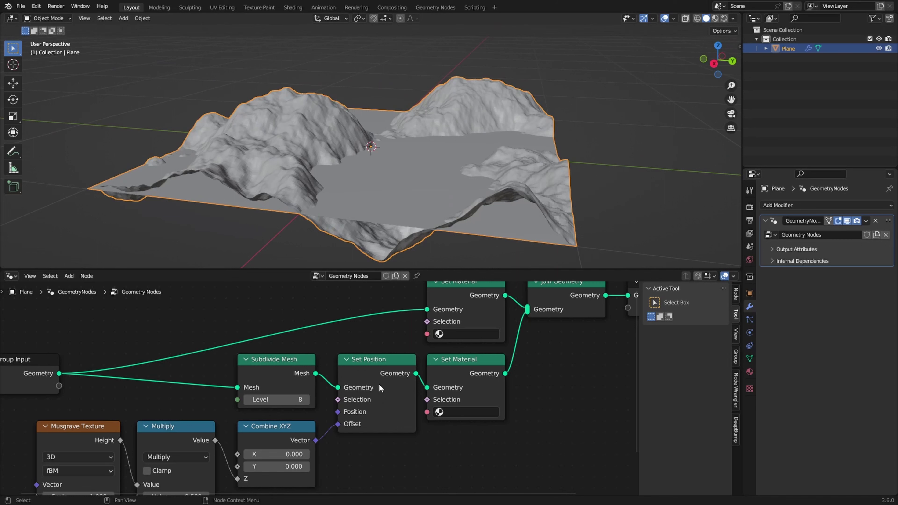
pyautogui.click(346, 360)
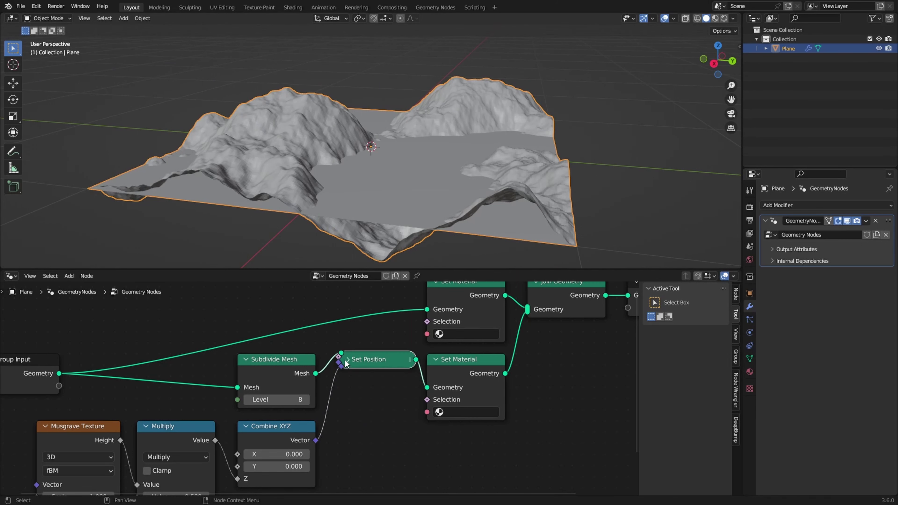
pyautogui.click(346, 360)
pyautogui.scroll(-2, 424, 344)
pyautogui.moveTo(412, 341)
pyautogui.mouseDown(button='middle')
pyautogui.moveTo(394, 345)
pyautogui.moveTo(402, 327)
pyautogui.mouseUp(button='middle')
pyautogui.scroll(2, 294, 364)
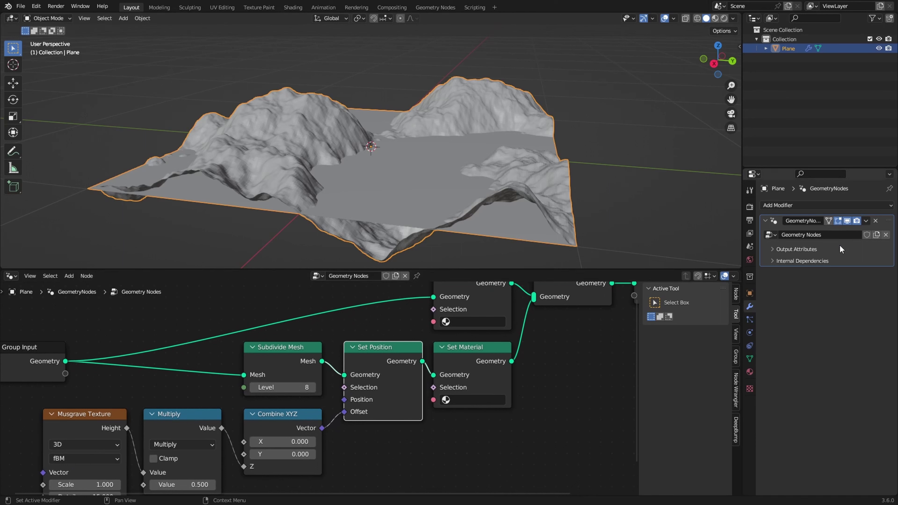
# - Search the addable nodes for "subdi" and compare them with the modifiers on offer, without adding anything
pyautogui.click(273, 353)
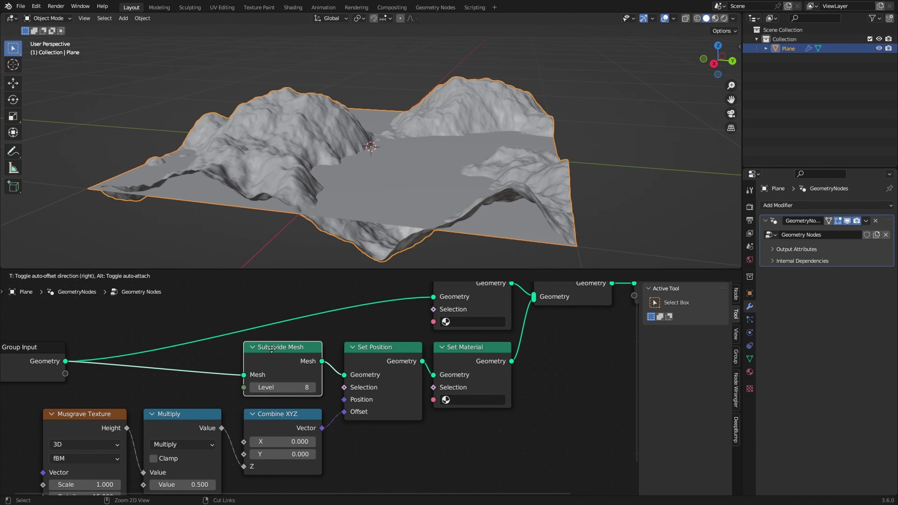
pyautogui.hotkey('shift', 'a')
pyautogui.write('subdi')
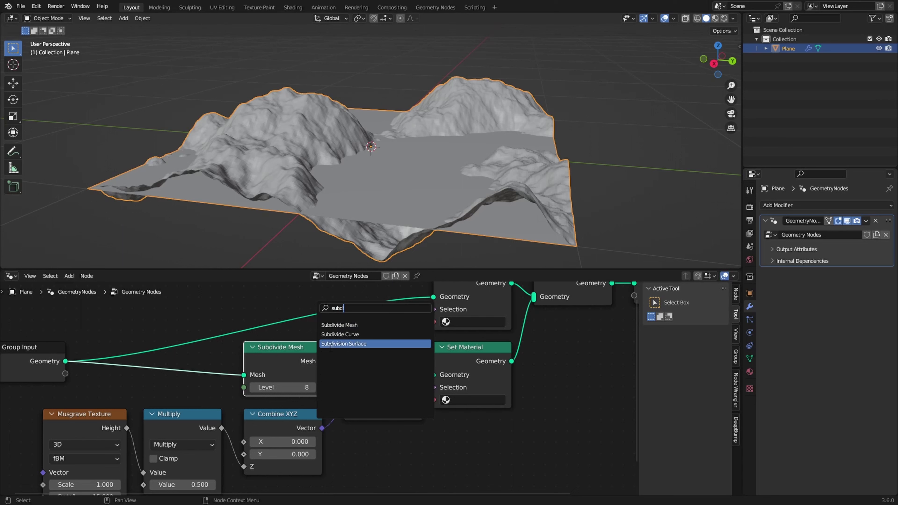
pyautogui.click(800, 206)
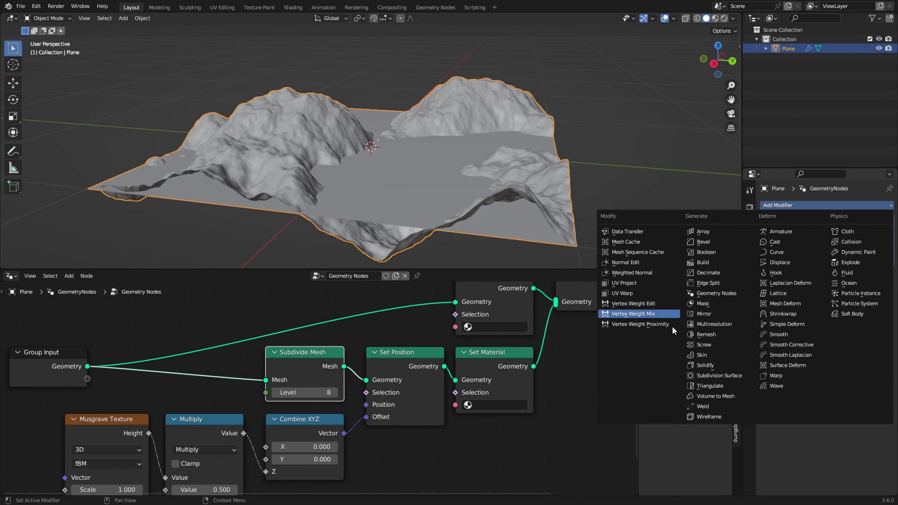
pyautogui.scroll(-2, 388, 370)
pyautogui.moveTo(388, 370); pyautogui.dragTo(348, 334, button='middle')
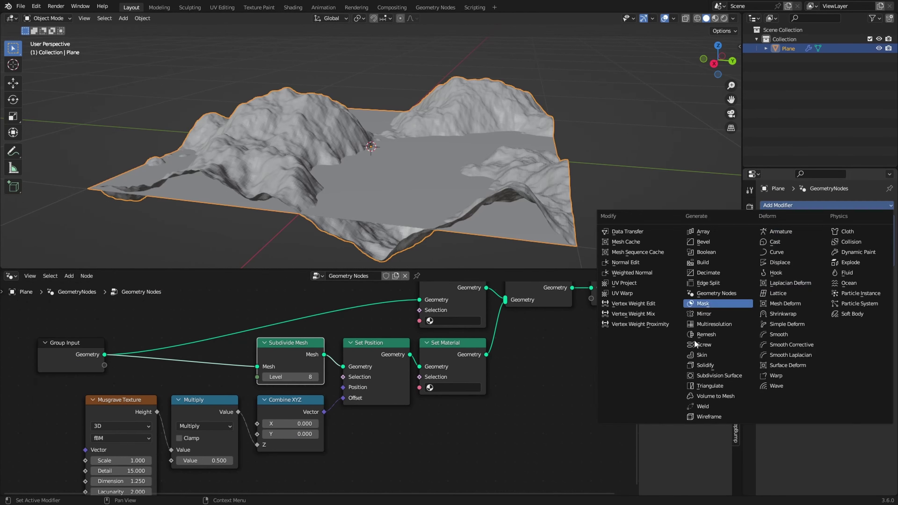
pyautogui.click(541, 390)
# - Move the Group Input node closer to Subdivide Mesh so it lines up above the Musgrave Texture node
pyautogui.moveTo(554, 375); pyautogui.dragTo(457, 403, button='middle')
pyautogui.scroll(-4, 459, 397)
pyautogui.scroll(5, 554, 385)
pyautogui.moveTo(561, 179); pyautogui.dragTo(566, 191, button='middle')
pyautogui.scroll(-2, 273, 339)
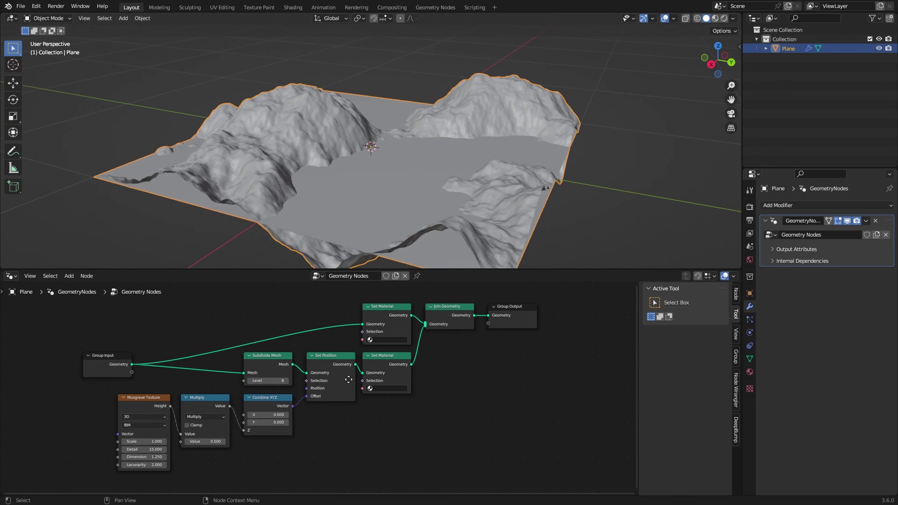
pyautogui.moveTo(109, 359); pyautogui.dragTo(145, 359)
pyautogui.click(247, 330)
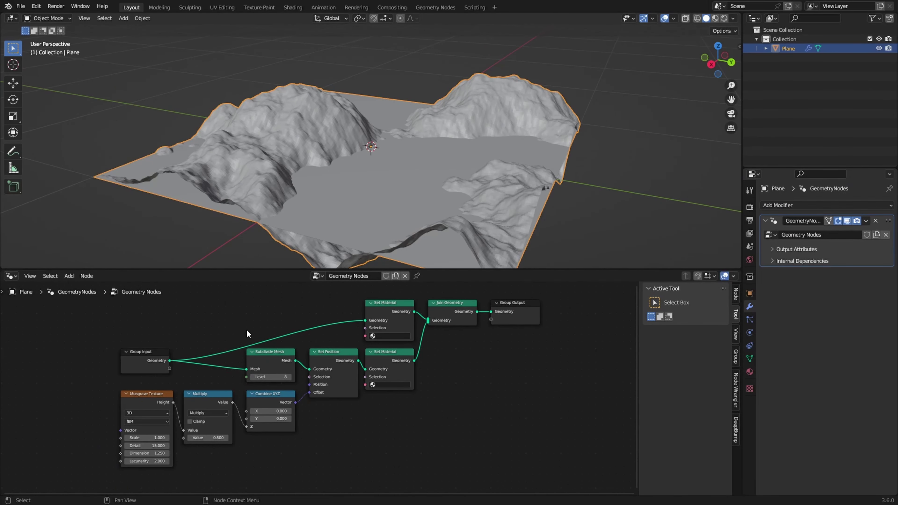
# - Examine the terrain from several angles alongside the finished node layout
pyautogui.scroll(-1, 384, 374)
pyautogui.moveTo(384, 373); pyautogui.dragTo(399, 382, button='middle')
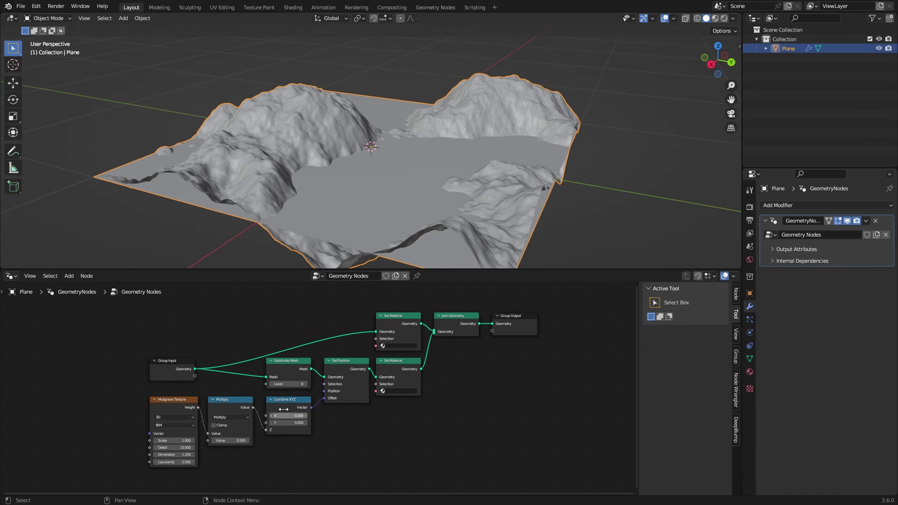
pyautogui.moveTo(496, 212); pyautogui.dragTo(459, 230, button='middle')
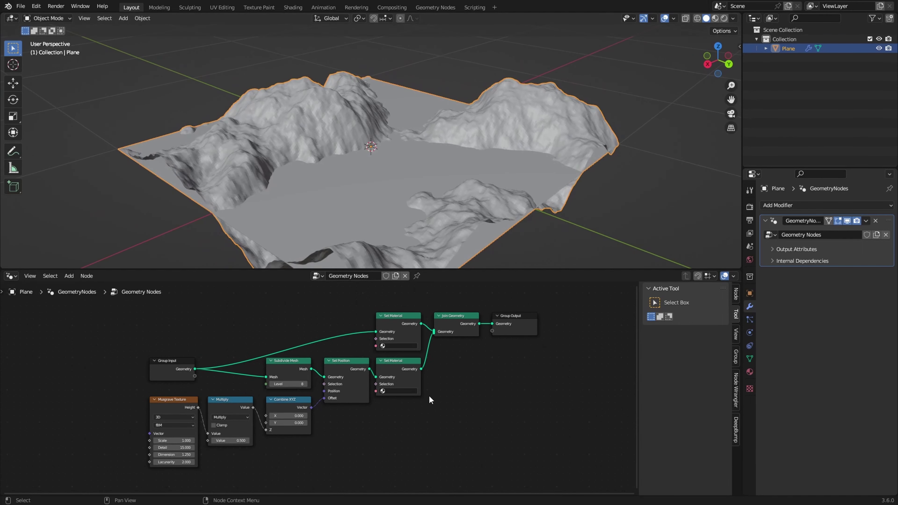
pyautogui.scroll(1, 427, 301)
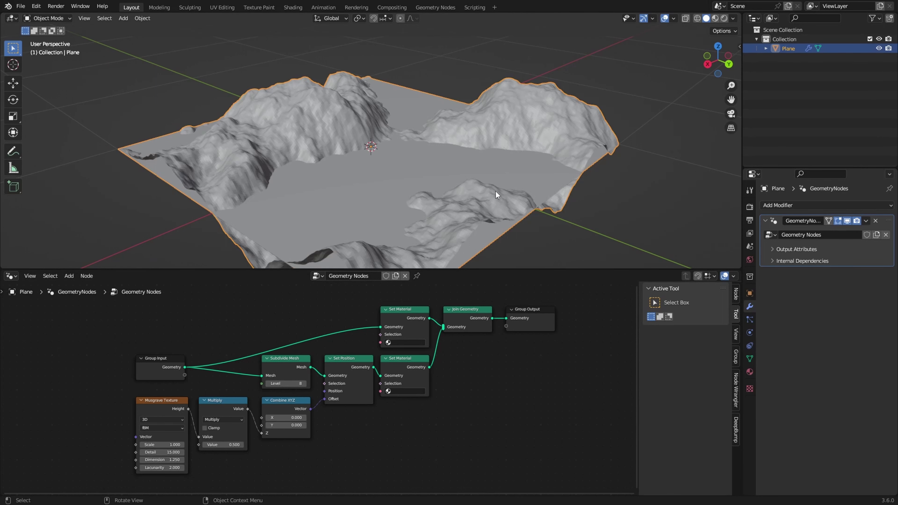
pyautogui.moveTo(310, 168); pyautogui.dragTo(394, 221, button='middle')
pyautogui.moveTo(360, 264); pyautogui.dragTo(344, 184, button='middle')
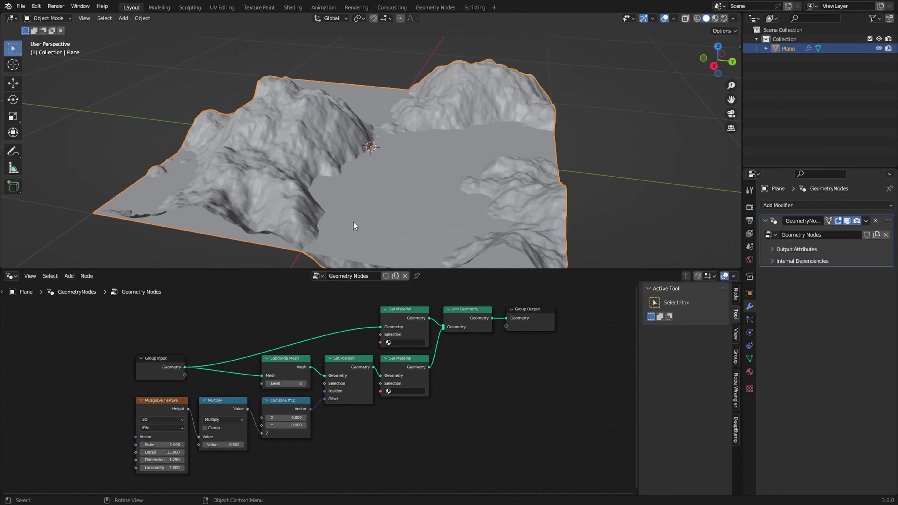
pyautogui.moveTo(353, 222); pyautogui.dragTo(267, 200, button='middle')
pyautogui.scroll(5, 266, 201)
pyautogui.scroll(-4, 267, 201)
pyautogui.scroll(3, 341, 413)
pyautogui.moveTo(417, 198); pyautogui.dragTo(335, 325, button='middle')
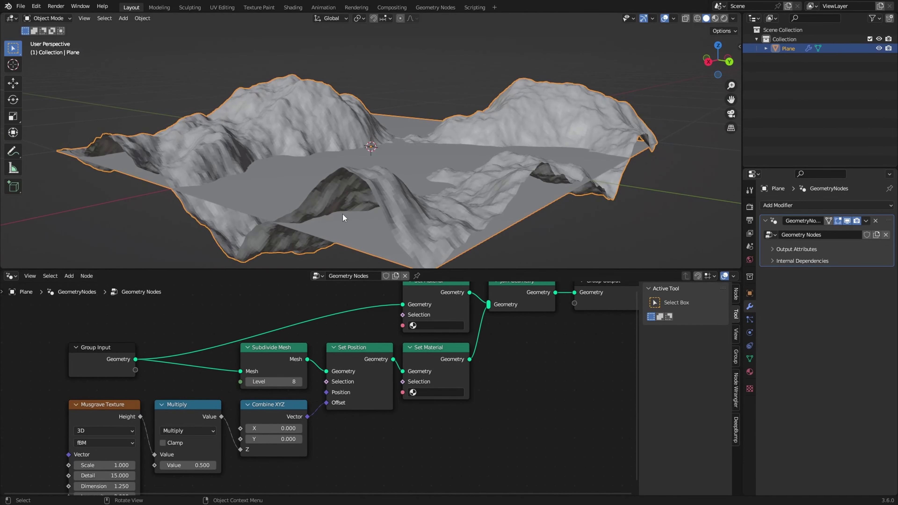
# - Add a Gradient Texture node in the empty space below the Set Position and Set Material nodes
pyautogui.hotkey('shift', 'a')
pyautogui.click(287, 315)
pyautogui.write('grad')
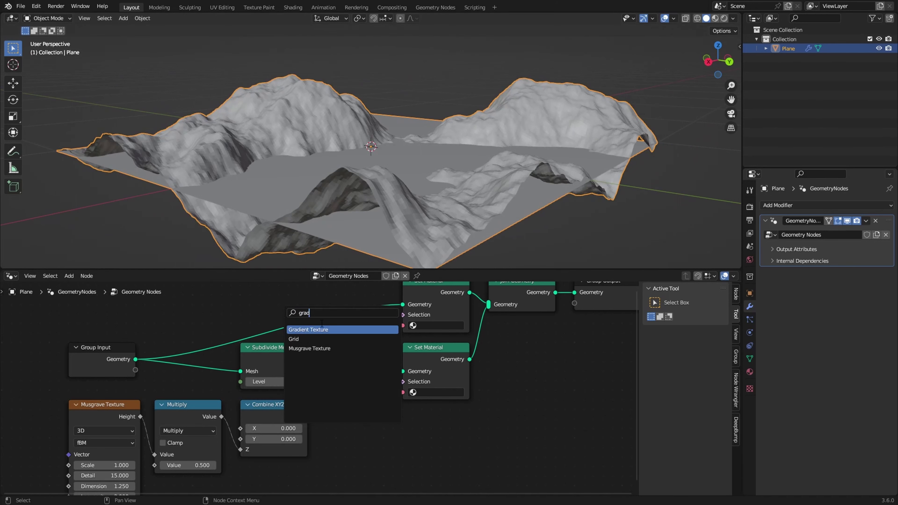
pyautogui.press('Return')
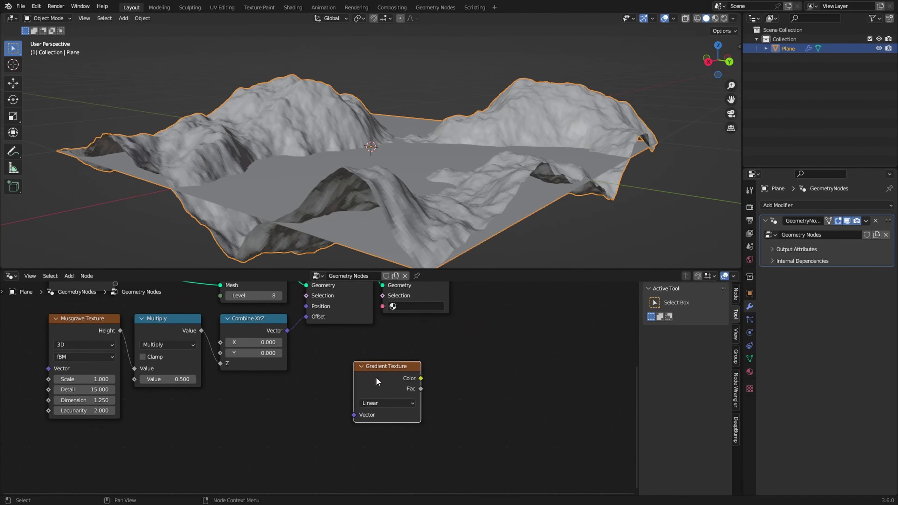
pyautogui.scroll(-3, 253, 417)
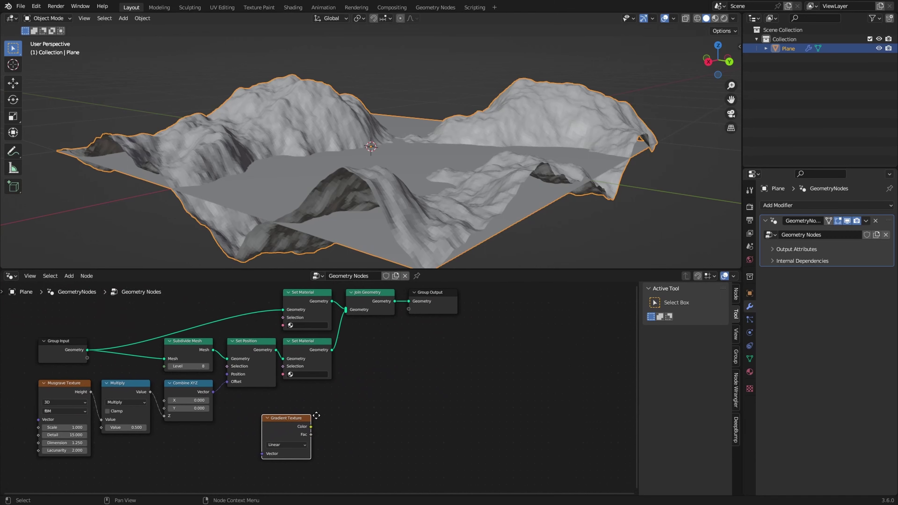
pyautogui.moveTo(314, 413); pyautogui.dragTo(323, 414, button='middle')
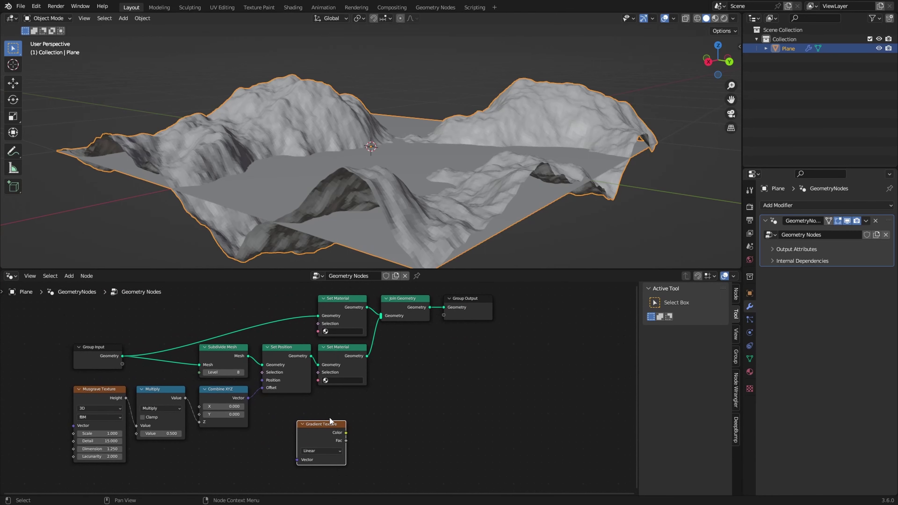
# - Check the Node Wrangler add-on by searching the preferences' add-ons for "node", and close the preferences
pyautogui.click(38, 10)
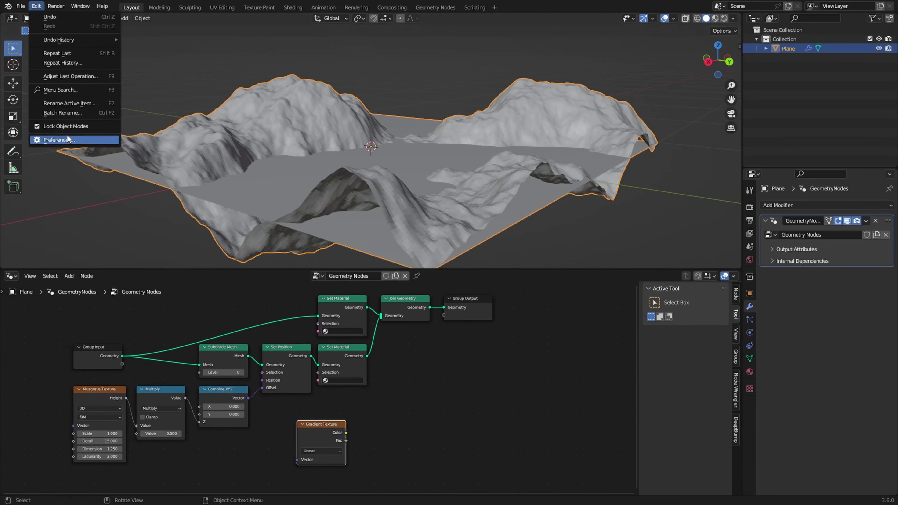
pyautogui.click(56, 139)
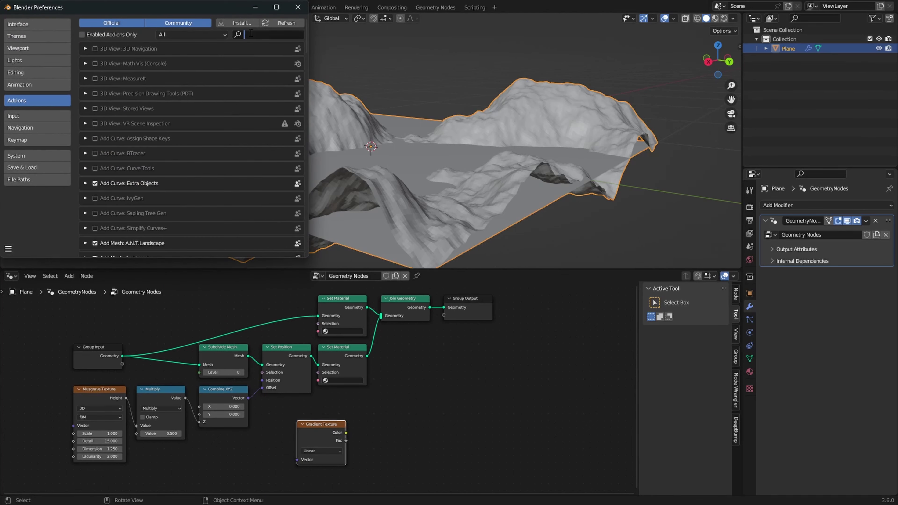
pyautogui.write('node')
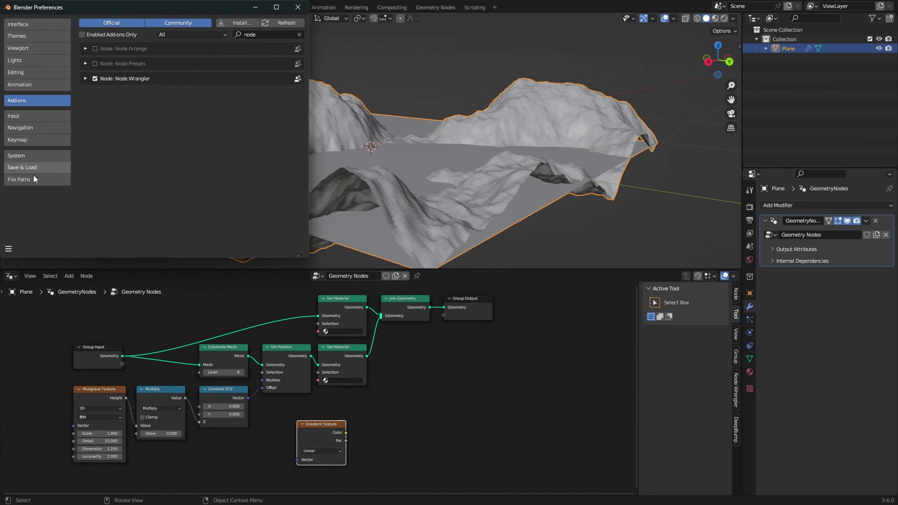
pyautogui.click(300, 10)
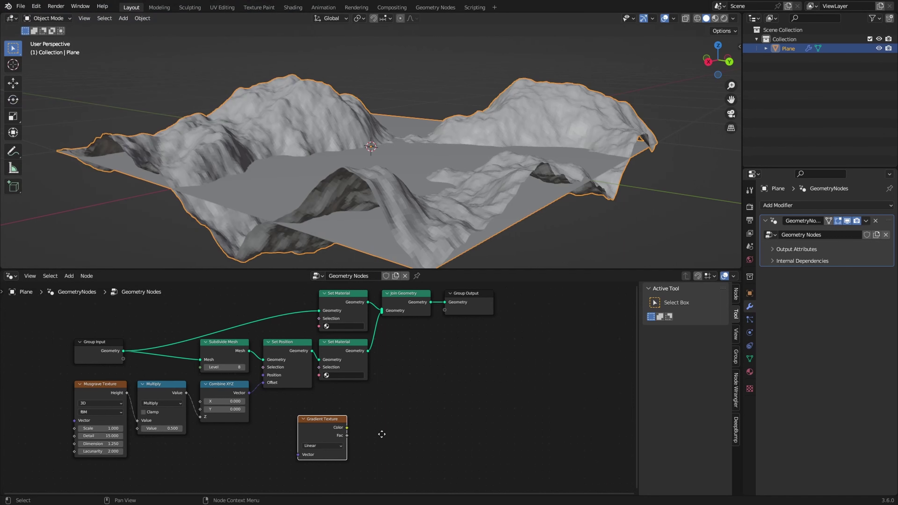
# - Preview the Gradient Texture on the joined terrain with a Viewer node fed by the texture's Color and the Join Geometry output
pyautogui.scroll(2, 381, 431)
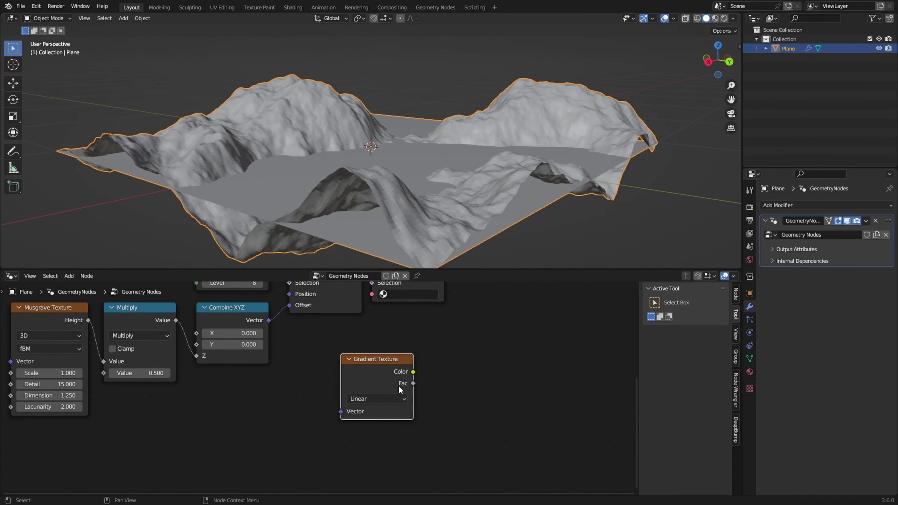
pyautogui.keyDown('ctrl'); pyautogui.keyDown('shift'); pyautogui.click(375, 376); pyautogui.keyUp('shift'); pyautogui.keyUp('ctrl')
pyautogui.moveTo(392, 372); pyautogui.dragTo(312, 348, button='middle')
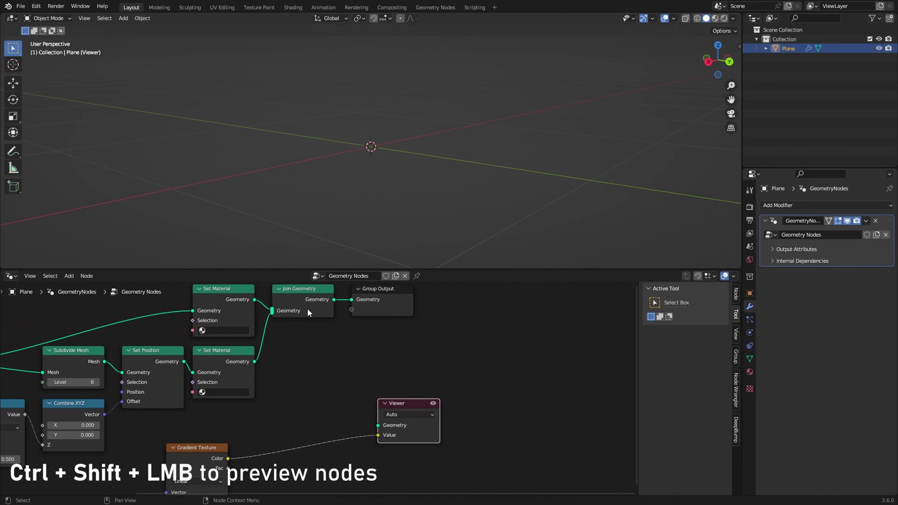
pyautogui.keyDown('ctrl'); pyautogui.keyDown('shift'); pyautogui.click(304, 298); pyautogui.keyUp('shift'); pyautogui.keyUp('ctrl')
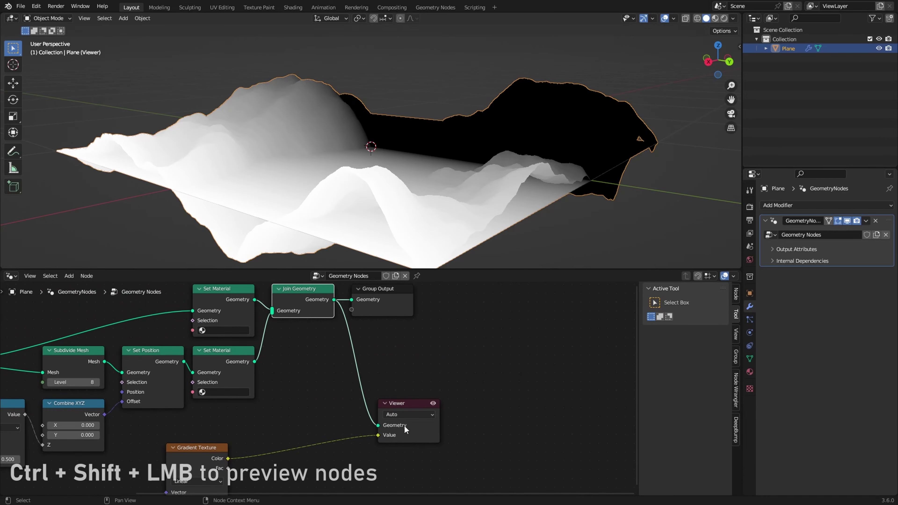
pyautogui.moveTo(479, 109); pyautogui.dragTo(432, 193, button='middle')
pyautogui.moveTo(349, 171); pyautogui.dragTo(377, 142, button='middle')
pyautogui.moveTo(258, 435); pyautogui.dragTo(357, 349, button='middle')
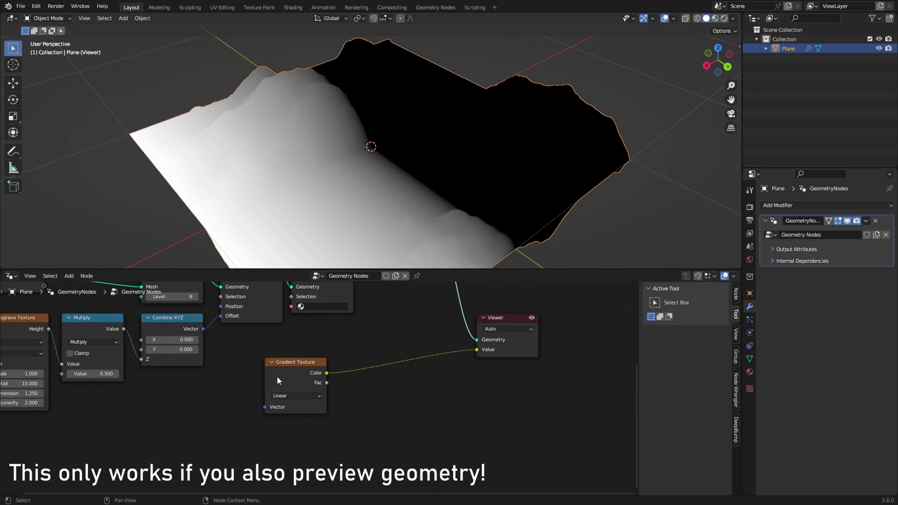
# - Reposition the Gradient Texture node and feed its Vector input from a new Position node
pyautogui.moveTo(277, 376); pyautogui.dragTo(330, 385)
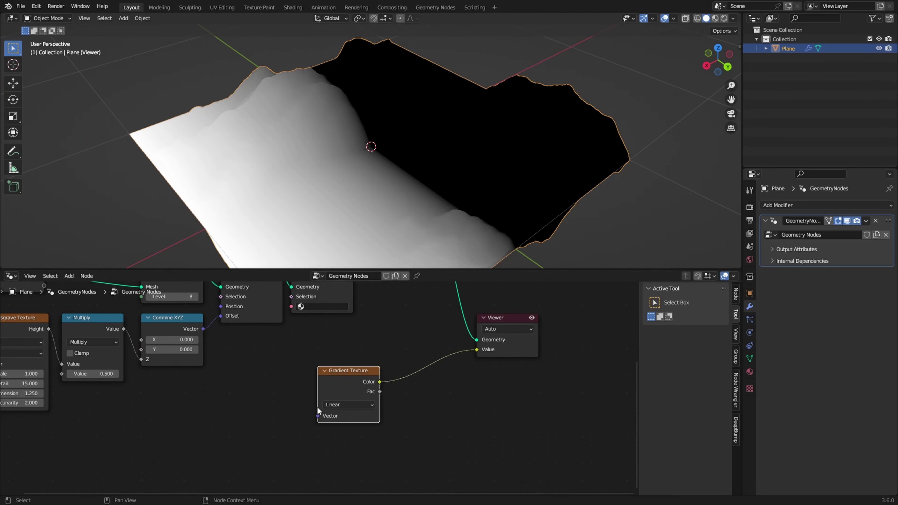
pyautogui.moveTo(345, 389); pyautogui.dragTo(418, 389, button='middle')
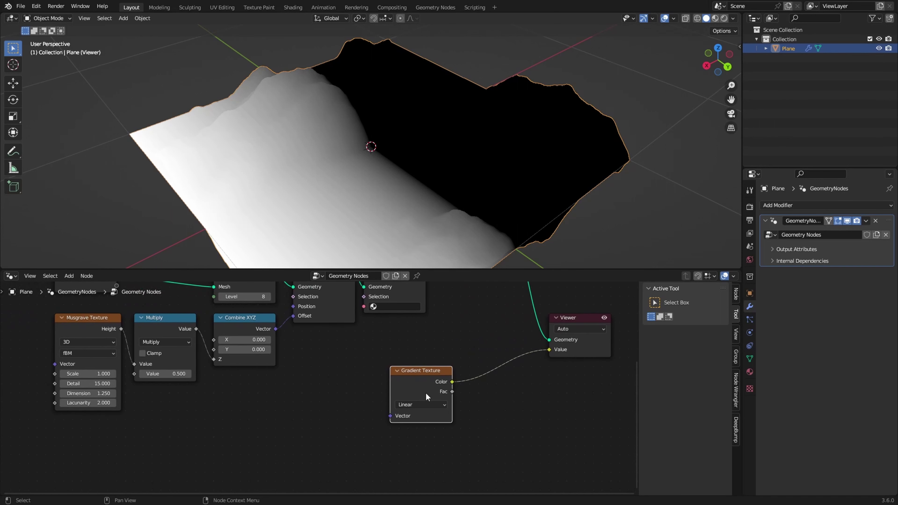
pyautogui.moveTo(425, 392); pyautogui.dragTo(385, 408)
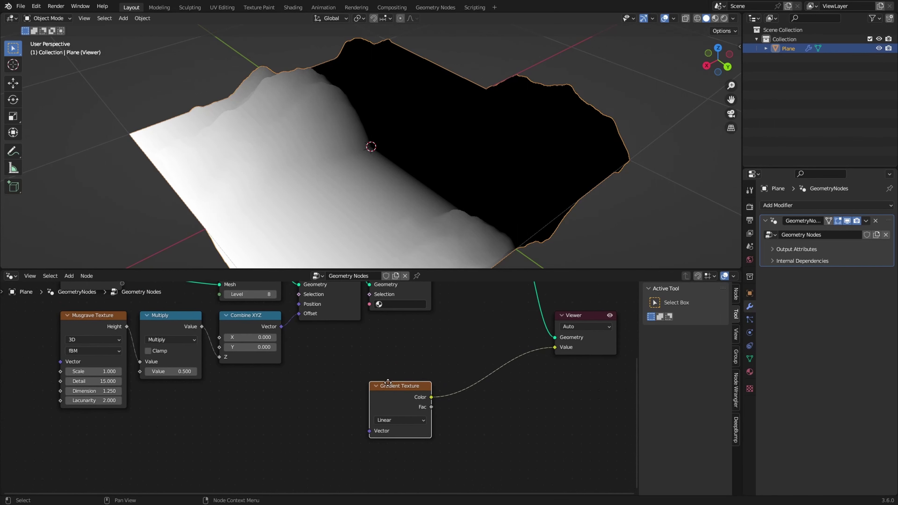
pyautogui.scroll(2, 389, 427)
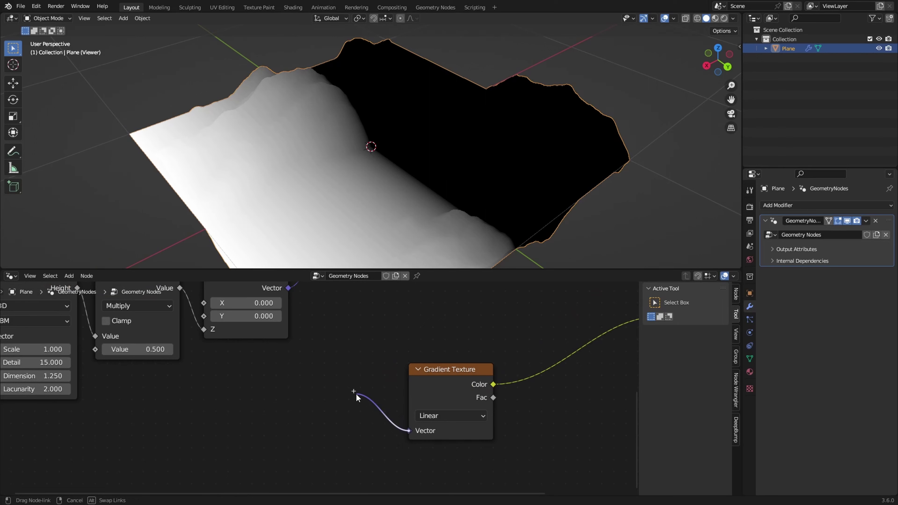
pyautogui.moveTo(357, 397); pyautogui.dragTo(356, 396)
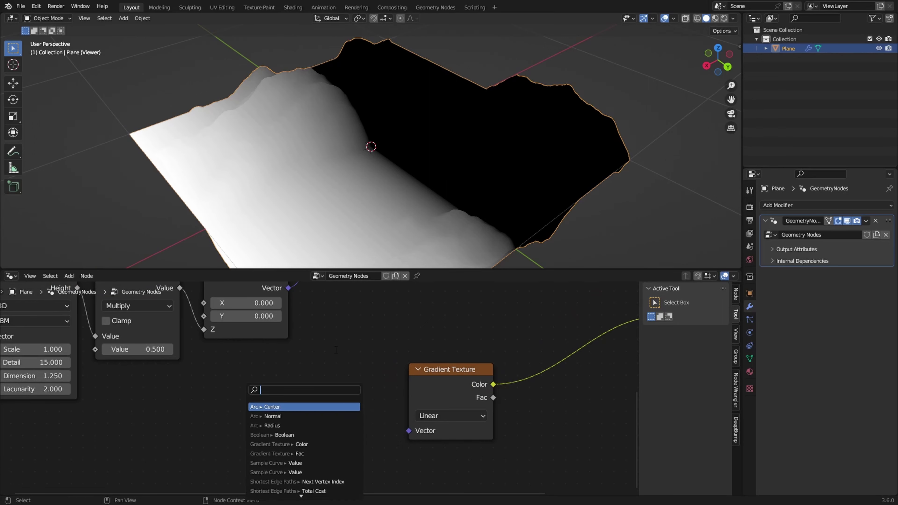
pyautogui.write('pos')
pyautogui.press('Return')
pyautogui.click(315, 393)
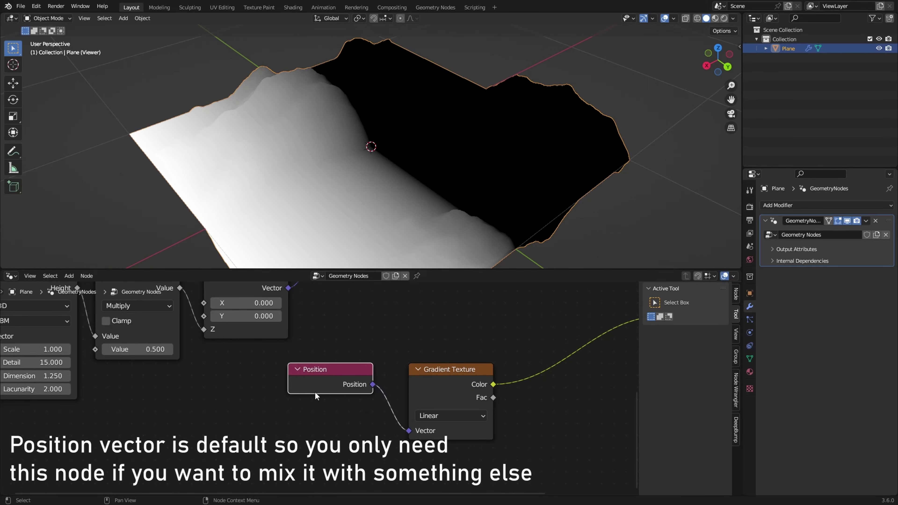
# - Add a Normal node below Position, connect it to the Gradient Texture's Vector input and inspect the terrain preview
pyautogui.hotkey('shift', 'a')
pyautogui.click(294, 312)
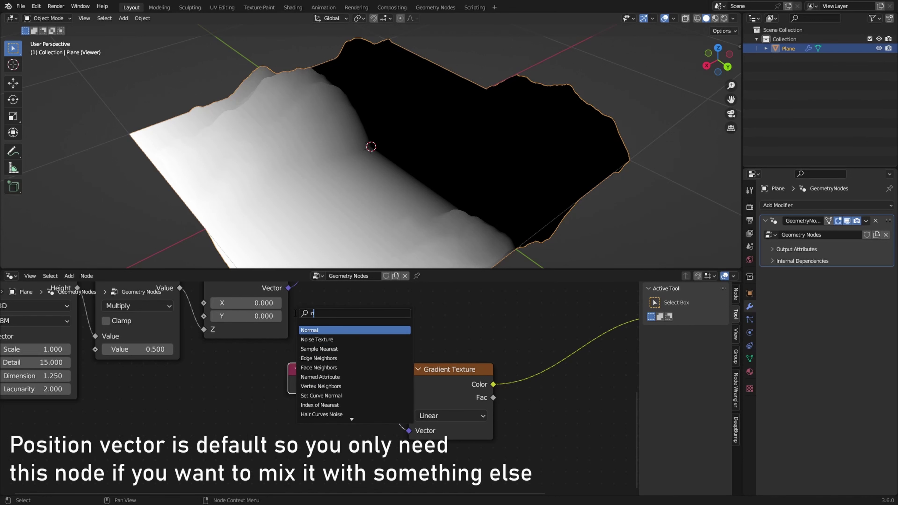
pyautogui.press('Return')
pyautogui.click(298, 434)
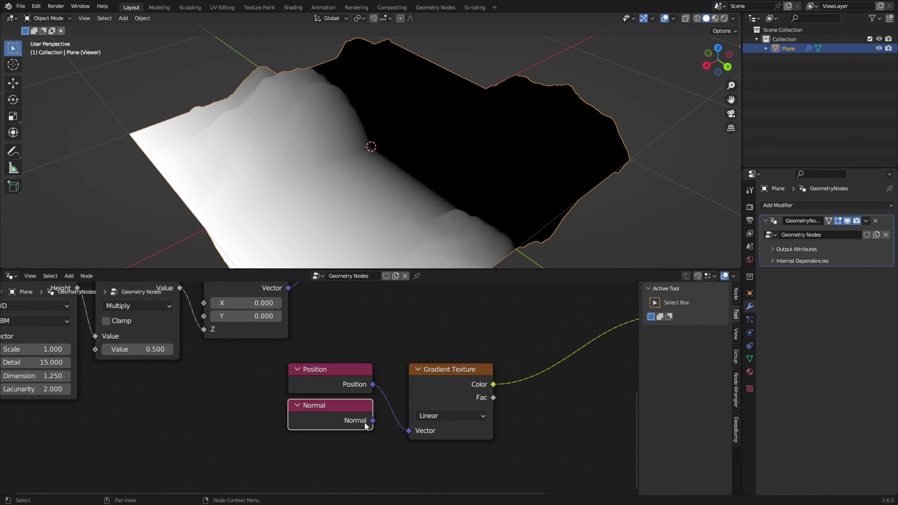
pyautogui.moveTo(410, 428); pyautogui.dragTo(410, 430)
pyautogui.moveTo(453, 162); pyautogui.dragTo(449, 235, button='middle')
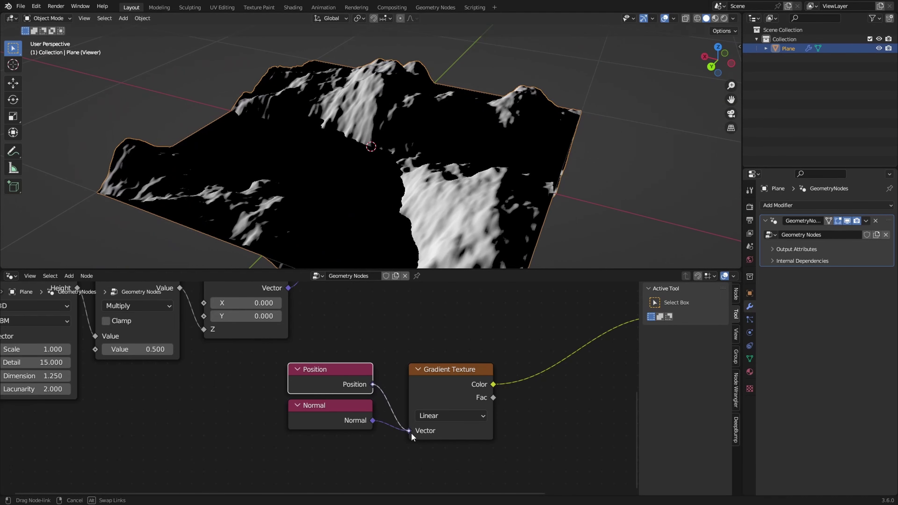
# - Reconnect the Position node to the Gradient Texture's Vector input and inspect the gradient across the terrain
pyautogui.moveTo(410, 432); pyautogui.dragTo(443, 126)
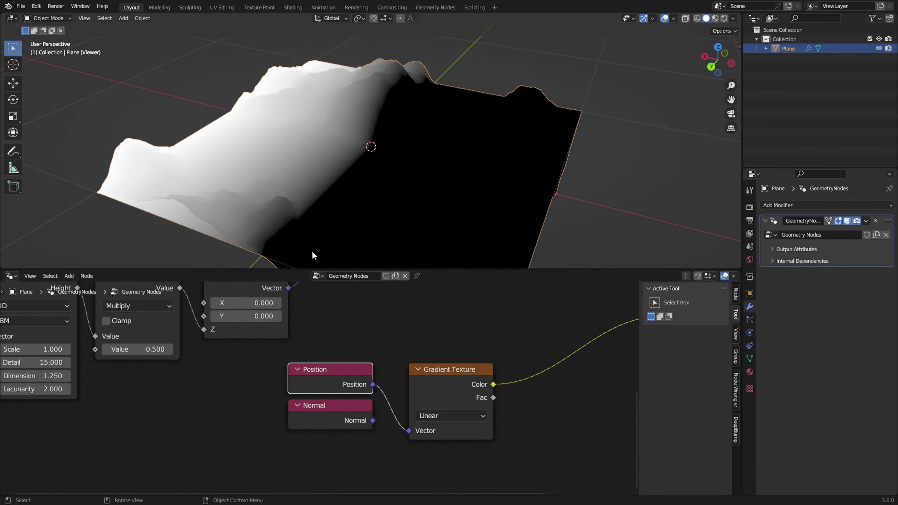
pyautogui.press('g')
pyautogui.moveTo(394, 347); pyautogui.dragTo(368, 342, button='middle')
pyautogui.moveTo(390, 159); pyautogui.dragTo(400, 181, button='middle')
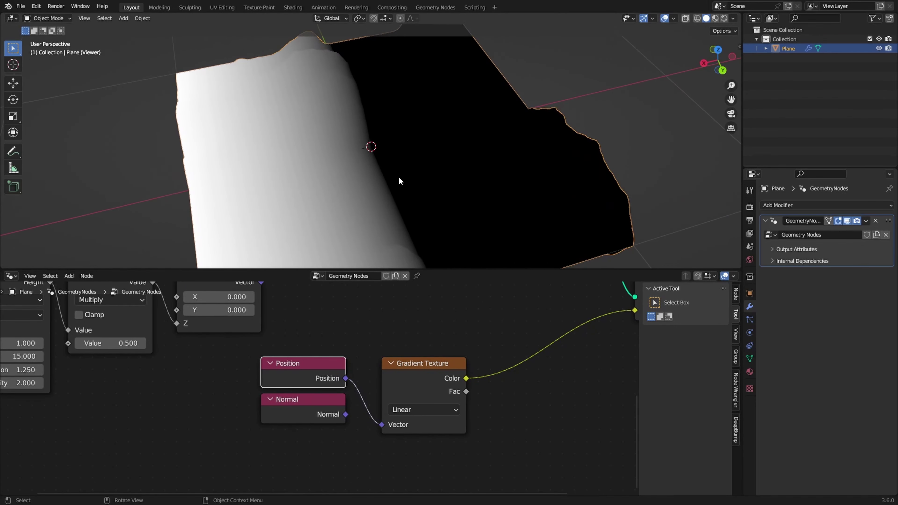
# - Try the Quadratic gradient type, settle on Quadratic Sphere, and view the terrain preview from above
pyautogui.click(403, 411)
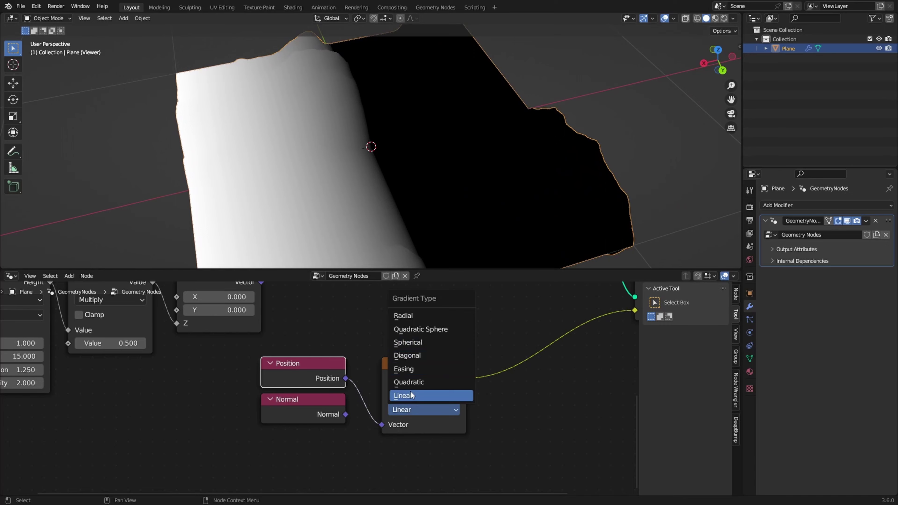
pyautogui.click(413, 382)
pyautogui.click(409, 409)
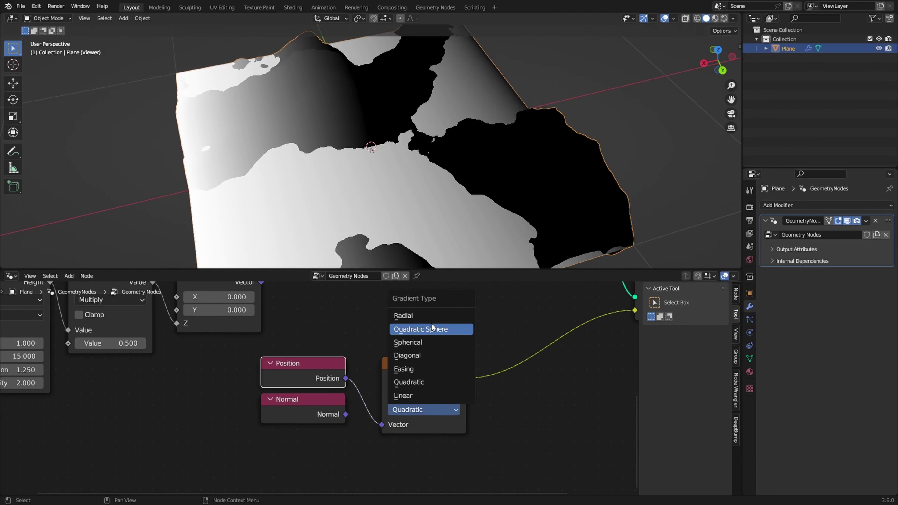
pyautogui.click(430, 325)
pyautogui.moveTo(374, 170)
pyautogui.mouseDown(button='middle')
pyautogui.moveTo(411, 163)
pyautogui.moveTo(446, 183)
pyautogui.moveTo(366, 233)
pyautogui.moveTo(380, 235)
pyautogui.moveTo(454, 180)
pyautogui.moveTo(331, 194)
pyautogui.moveTo(350, 228)
pyautogui.mouseUp(button='middle')
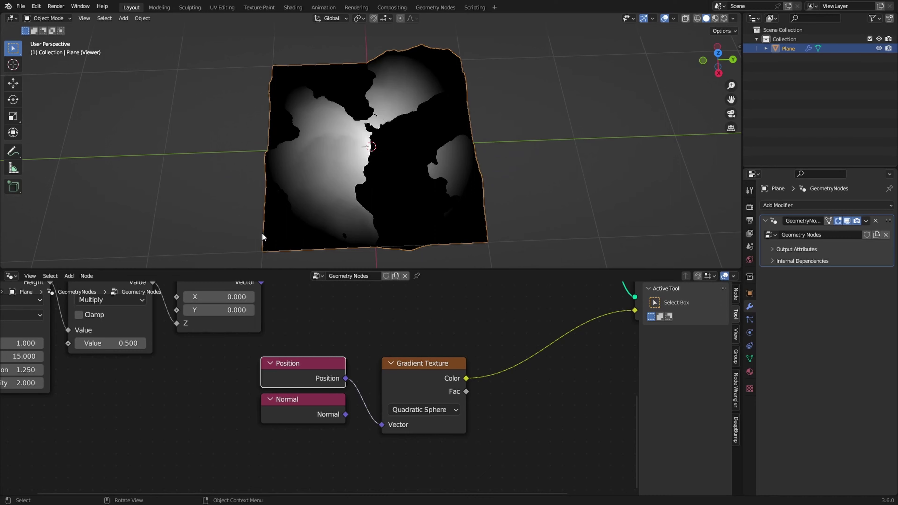
pyautogui.moveTo(327, 197); pyautogui.dragTo(337, 138, button='middle')
# - Delete the Position, Normal and Viewer nodes, keeping only the Gradient Texture
pyautogui.press('g')
pyautogui.press('z')
pyautogui.click(275, 424)
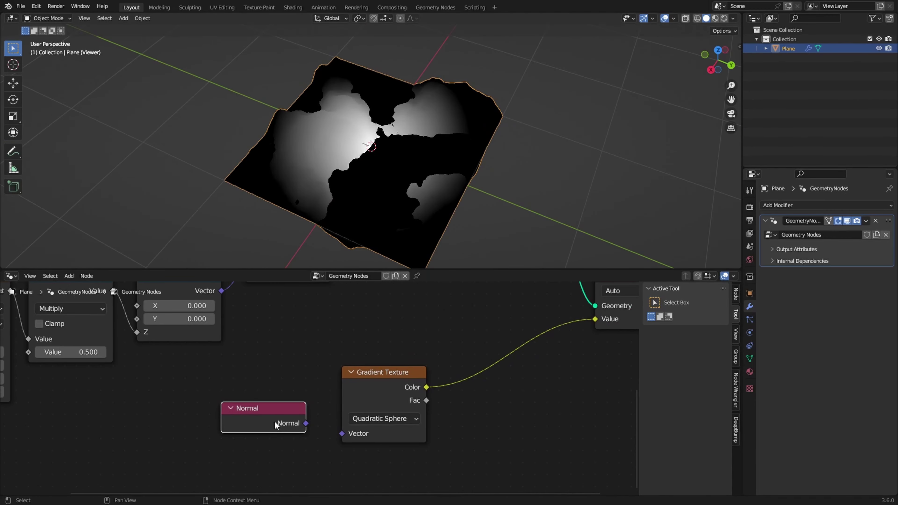
pyautogui.press('x')
pyautogui.scroll(-5, 275, 425)
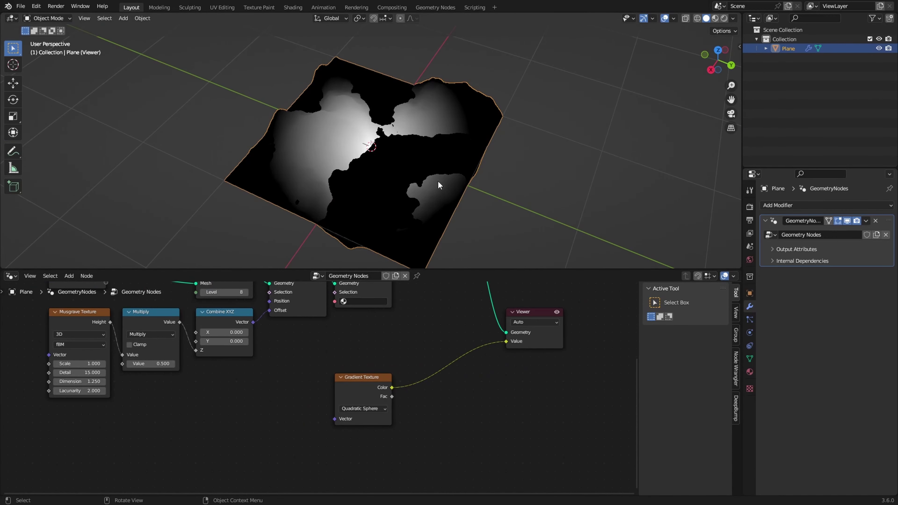
pyautogui.moveTo(435, 369); pyautogui.dragTo(411, 389, button='middle')
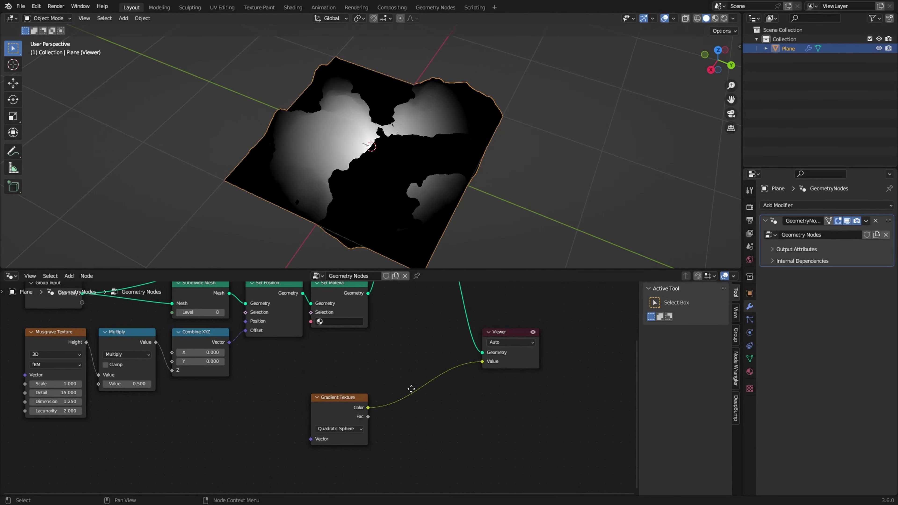
pyautogui.click(511, 335)
pyautogui.press('x')
# - Move the Gradient Texture node directly below the Combine XYZ node
pyautogui.moveTo(421, 328)
pyautogui.mouseDown(button='middle')
pyautogui.moveTo(407, 407)
pyautogui.moveTo(450, 375)
pyautogui.mouseUp(button='middle')
pyautogui.moveTo(353, 456); pyautogui.dragTo(215, 457)
pyautogui.moveTo(347, 369); pyautogui.dragTo(291, 441, button='middle')
pyautogui.moveTo(418, 199); pyautogui.dragTo(429, 163, button='middle')
pyautogui.scroll(4, 301, 373)
pyautogui.moveTo(277, 442); pyautogui.dragTo(451, 347, button='middle')
pyautogui.moveTo(297, 378); pyautogui.dragTo(296, 344, button='middle')
# - Insert a duplicate Multiply node before Combine XYZ, move the Gradient Texture below the first Multiply, and connect its Color to the duplicate's second Value
pyautogui.click(294, 371)
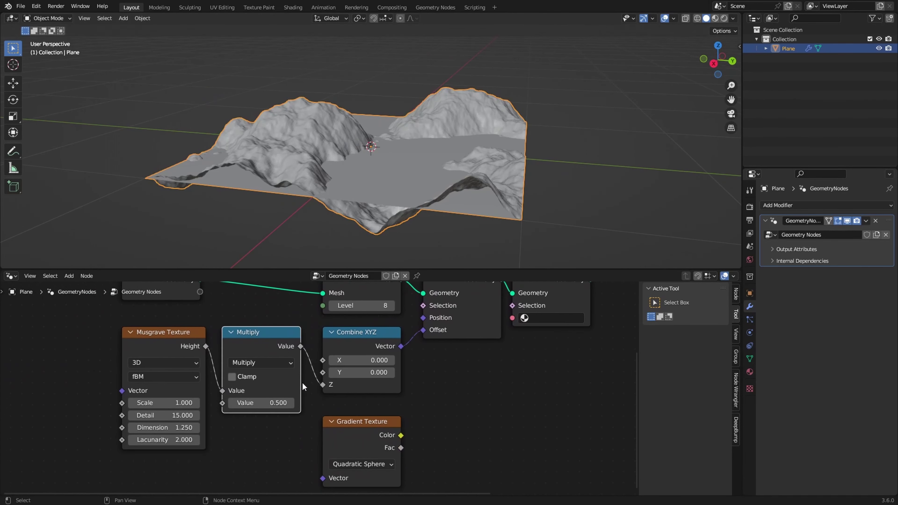
pyautogui.moveTo(325, 411); pyautogui.dragTo(398, 391, button='middle')
pyautogui.hotkey('shift', 'd')
pyautogui.click(435, 421)
pyautogui.moveTo(467, 424); pyautogui.dragTo(373, 445)
pyautogui.moveTo(420, 399); pyautogui.dragTo(418, 397)
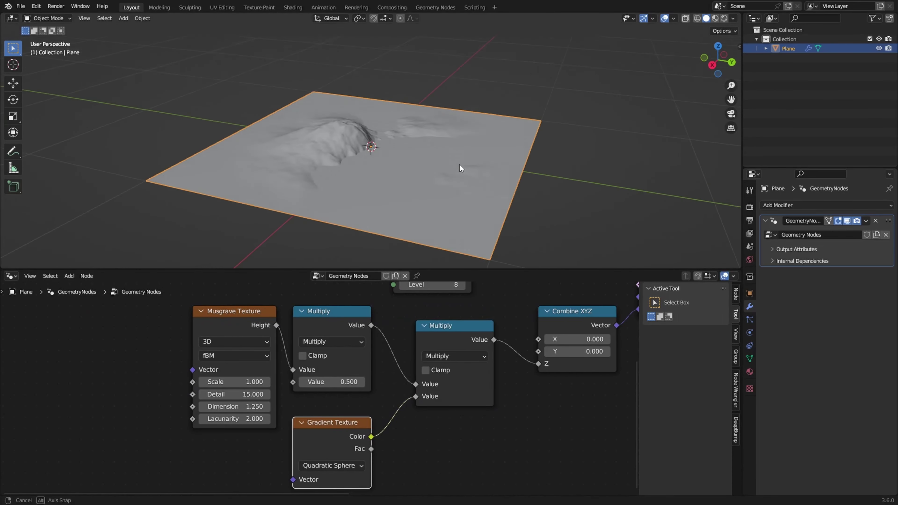
pyautogui.moveTo(445, 205); pyautogui.dragTo(372, 185, button='middle')
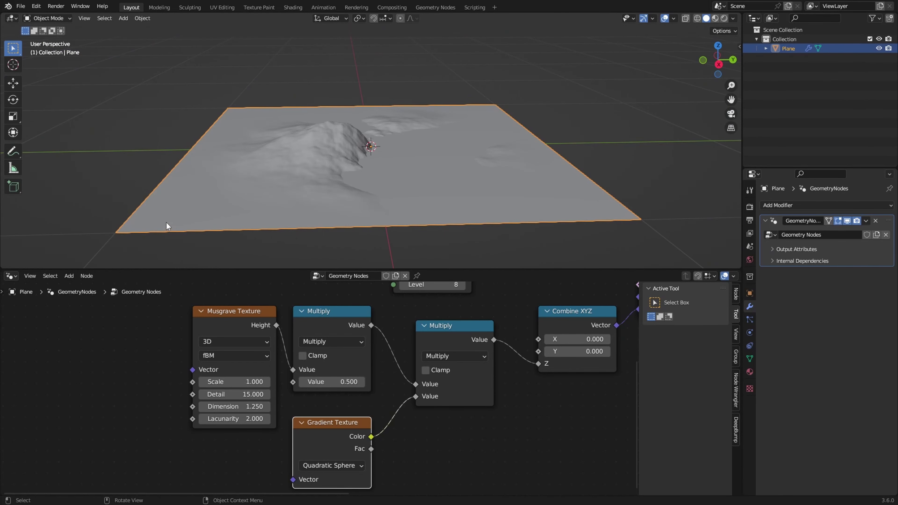
pyautogui.moveTo(332, 115); pyautogui.dragTo(302, 141, button='middle')
# - Preview the Gradient Texture on the terrain with a Viewer node and place the Viewer below the Set Position node
pyautogui.moveTo(316, 415); pyautogui.dragTo(321, 410, button='middle')
pyautogui.keyDown('ctrl'); pyautogui.keyDown('shift'); pyautogui.click(320, 411); pyautogui.keyUp('shift'); pyautogui.keyUp('ctrl')
pyautogui.moveTo(222, 429); pyautogui.dragTo(449, 396)
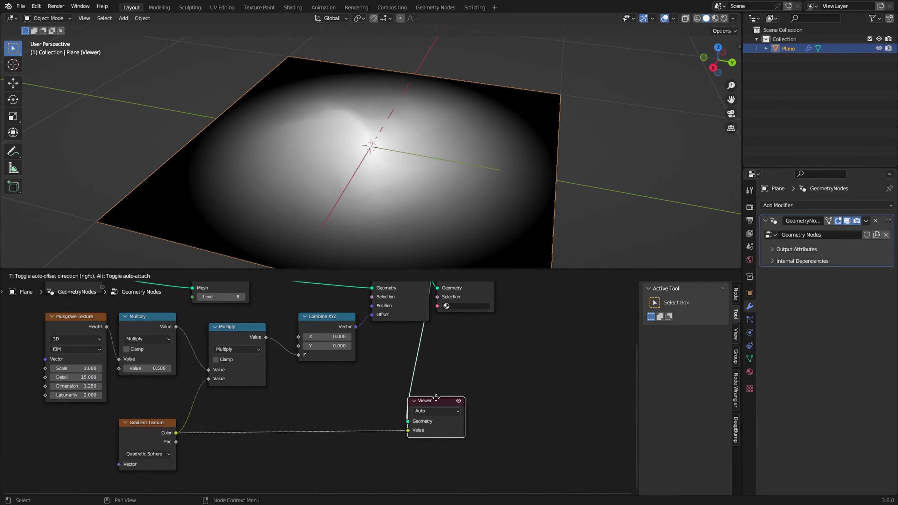
# - Add a Position node beside the Gradient Texture, on its input side
pyautogui.moveTo(219, 426); pyautogui.dragTo(349, 401, button='middle')
pyautogui.scroll(5, 349, 401)
pyautogui.moveTo(153, 419); pyautogui.dragTo(309, 406, button='middle')
pyautogui.scroll(1, 309, 405)
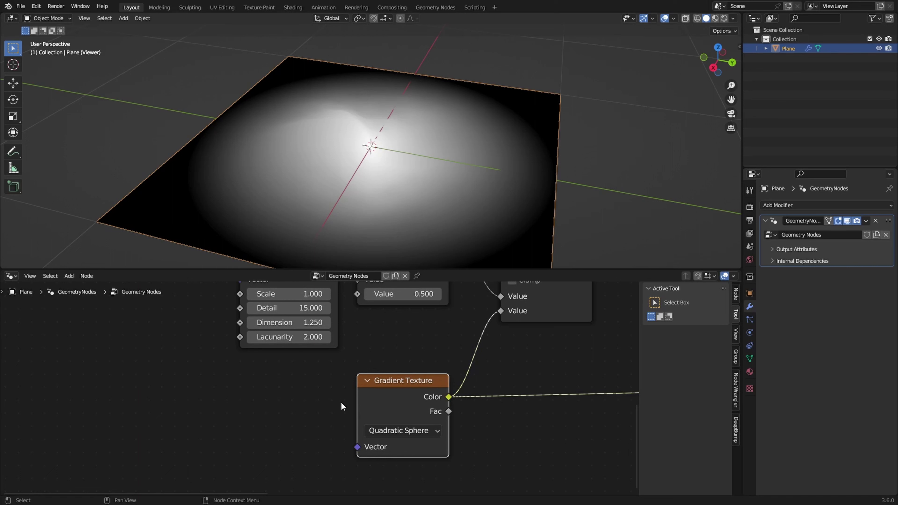
pyautogui.hotkey('shift', 'a')
pyautogui.click(231, 315)
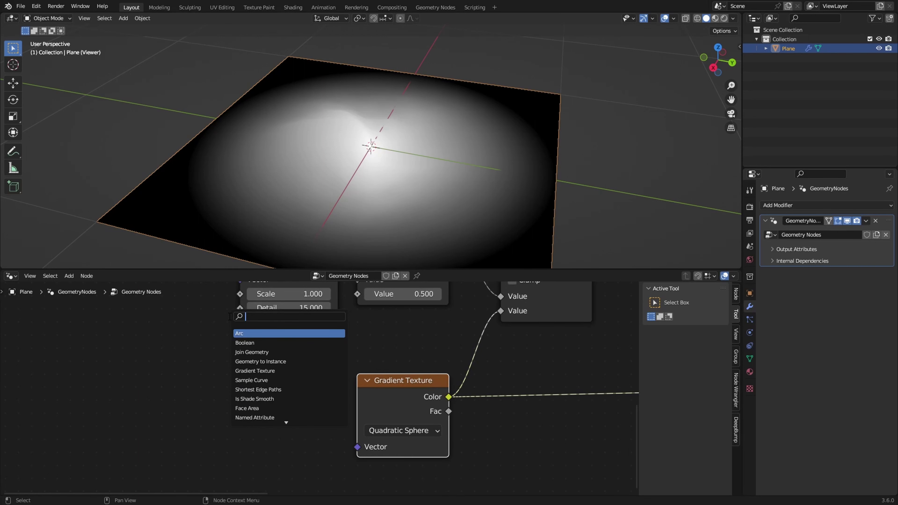
pyautogui.write('po')
pyautogui.click(250, 344)
pyautogui.click(235, 317)
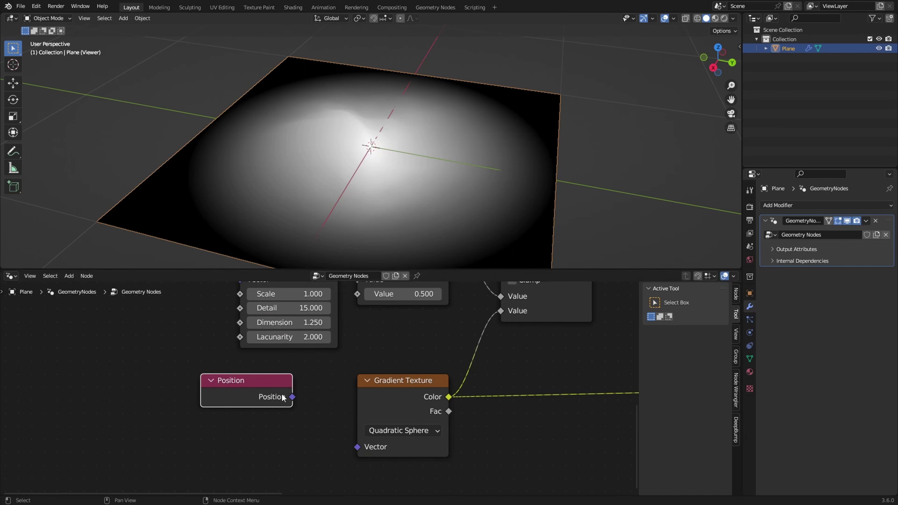
# - Add a Vector Math node and connect it between the Position node and the Gradient Texture's Vector input
pyautogui.hotkey('shift', 'a')
pyautogui.click(254, 315)
pyautogui.write('vec')
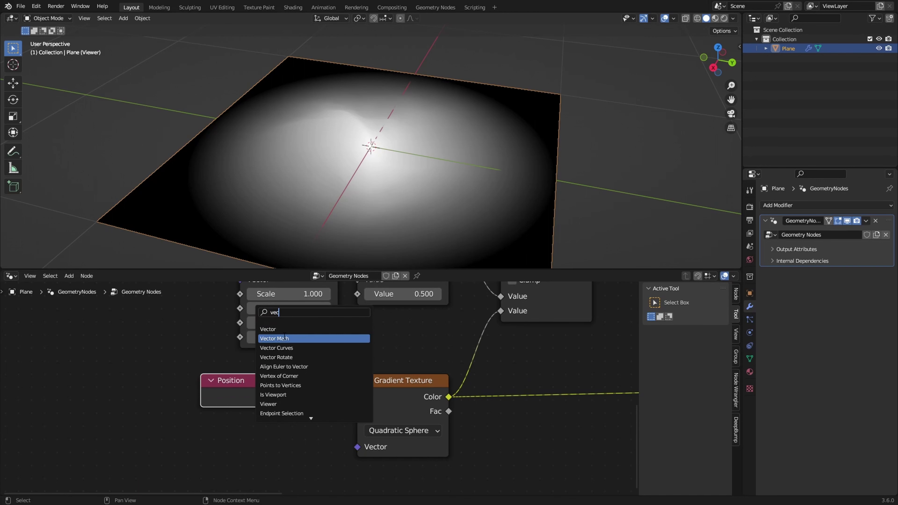
pyautogui.click(275, 339)
pyautogui.click(227, 462)
pyautogui.scroll(-3, 226, 462)
pyautogui.moveTo(227, 462); pyautogui.dragTo(315, 384, button='middle')
pyautogui.moveTo(312, 329); pyautogui.dragTo(179, 338)
pyautogui.moveTo(300, 410); pyautogui.dragTo(300, 410)
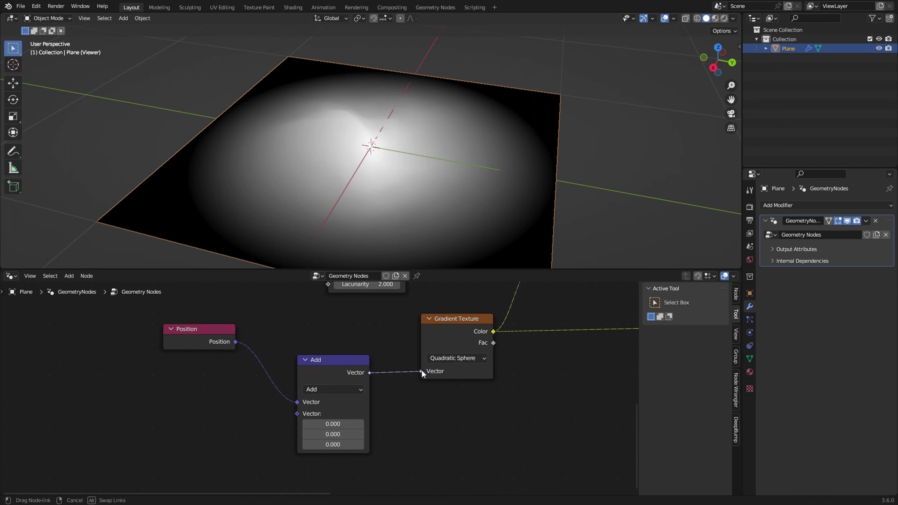
# - Change the Vector Math operation to Multiply and set all three vector components to 0.720
pyautogui.click(325, 390)
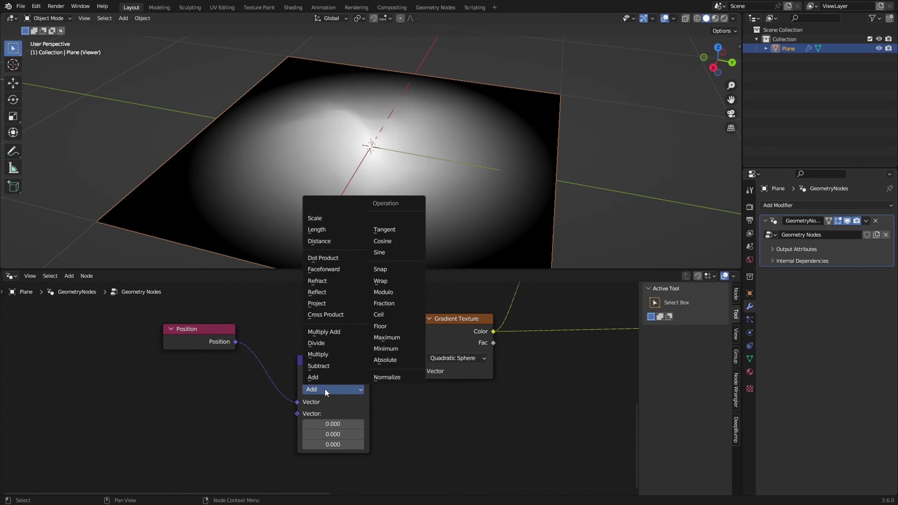
pyautogui.click(323, 354)
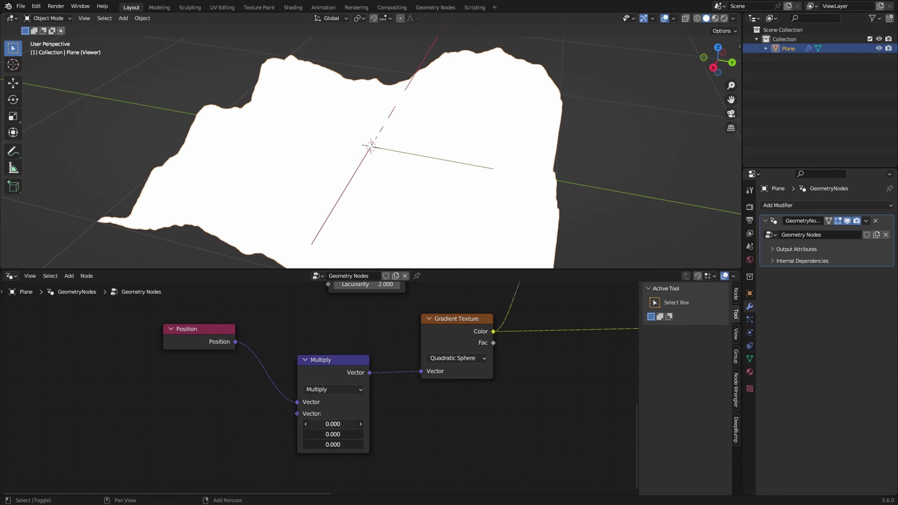
pyautogui.moveTo(333, 424)
pyautogui.mouseDown()
pyautogui.moveTo(342, 445)
pyautogui.moveTo(375, 444)
pyautogui.moveTo(333, 445)
pyautogui.mouseUp()
pyautogui.moveTo(429, 177); pyautogui.dragTo(384, 294, button='middle')
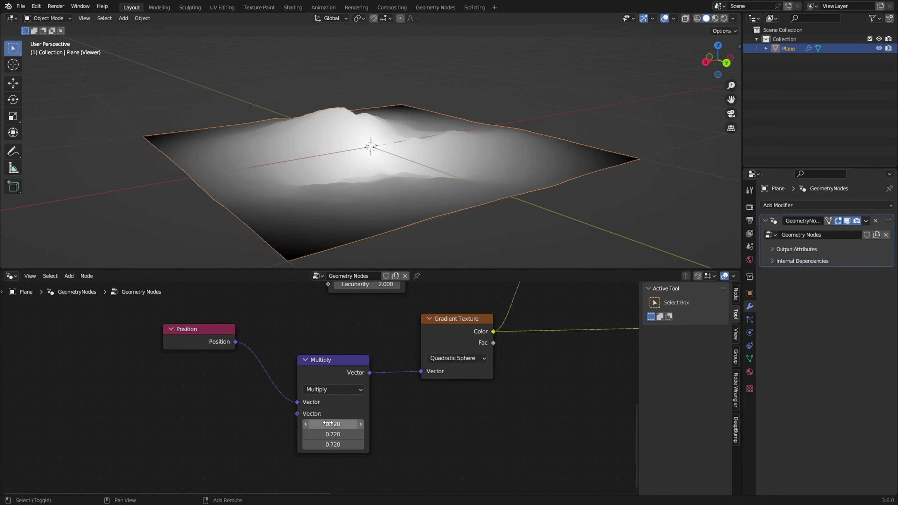
# - Fine-tune the vector Multiply node's three components together and inspect the terrain without the gradient preview
pyautogui.moveTo(333, 424)
pyautogui.mouseDown()
pyautogui.moveTo(305, 424)
pyautogui.moveTo(333, 424)
pyautogui.mouseUp()
pyautogui.moveTo(333, 182); pyautogui.dragTo(445, 177, button='middle')
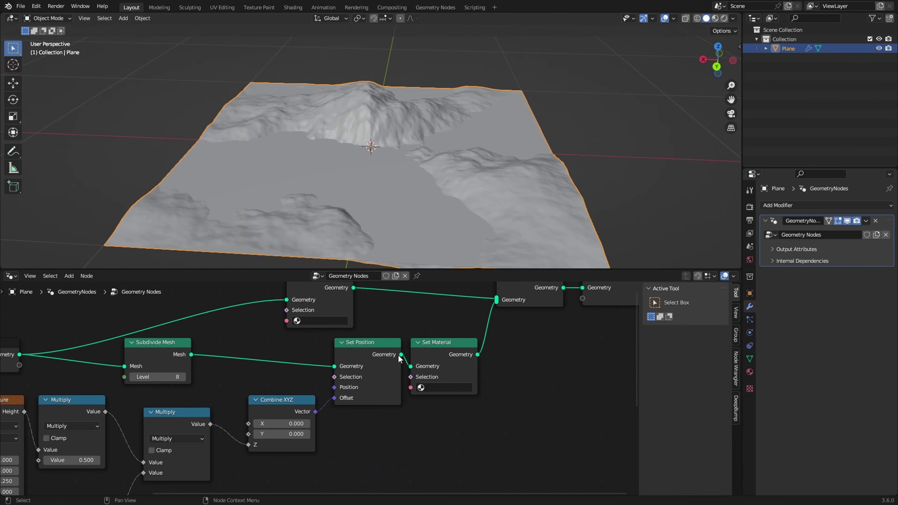
pyautogui.moveTo(406, 219); pyautogui.dragTo(494, 204, button='middle')
# - Duplicate a math Multiply node and insert it between the Gradient Texture's Color and the Multiply node feeding Combine XYZ
pyautogui.moveTo(292, 442); pyautogui.dragTo(420, 359, button='middle')
pyautogui.moveTo(320, 391); pyautogui.dragTo(399, 375, button='middle')
pyautogui.click(379, 329)
pyautogui.hotkey('shift', 'd')
pyautogui.click(360, 416)
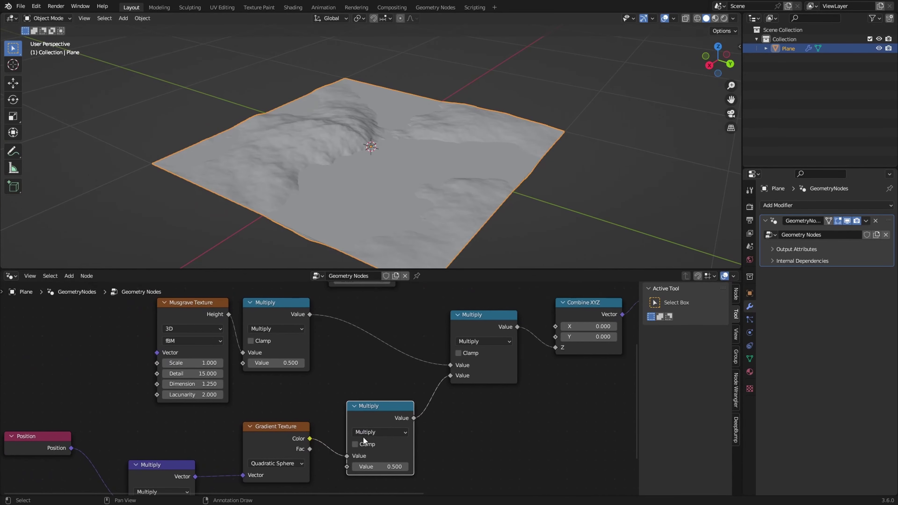
# - Raise the gradient's Multiply node value to 3.630 and inspect the exaggerated terrain from above and the side
pyautogui.scroll(2, 363, 437)
pyautogui.moveTo(364, 427); pyautogui.dragTo(468, 426)
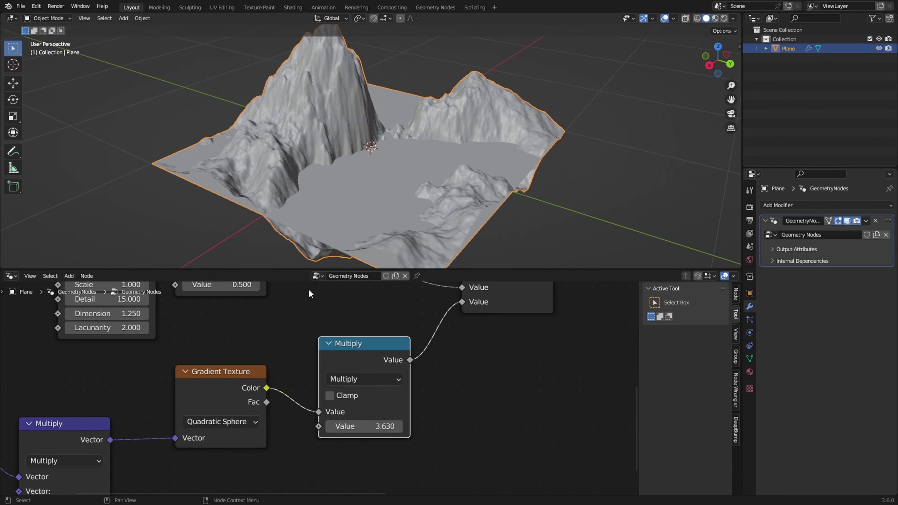
pyautogui.moveTo(368, 163); pyautogui.dragTo(380, 199, button='middle')
pyautogui.moveTo(351, 237); pyautogui.dragTo(352, 173, button='middle')
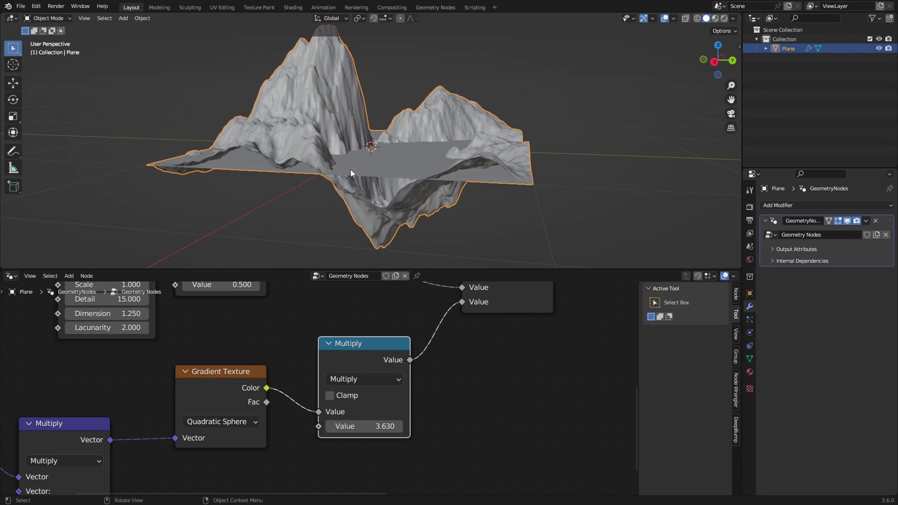
pyautogui.moveTo(235, 174); pyautogui.dragTo(237, 199, button='middle')
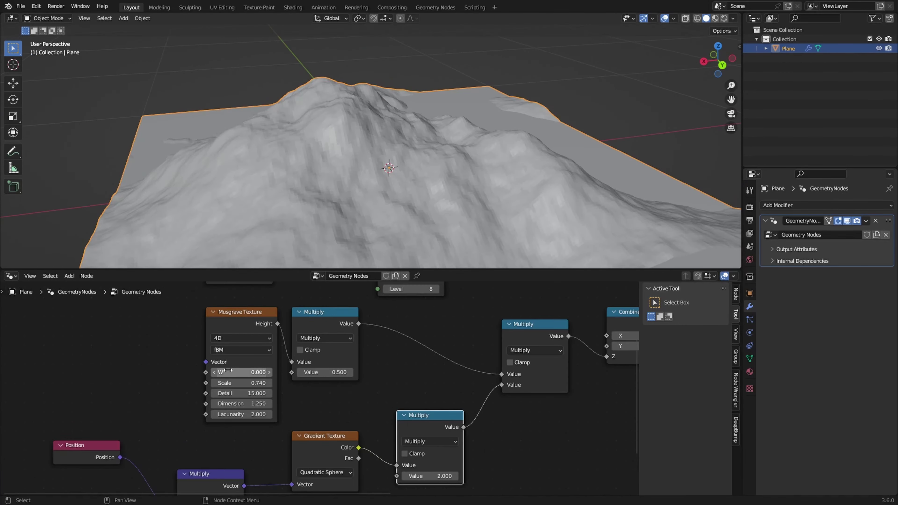
# - Try different W and Scale values on the Musgrave Texture node
pyautogui.moveTo(230, 371); pyautogui.dragTo(348, 373)
pyautogui.hotkey('ctrl', 'z')
pyautogui.click(225, 336)
pyautogui.click(225, 382)
pyautogui.keyDown('shift'); pyautogui.moveTo(290, 373); pyautogui.dragTo(474, 371); pyautogui.keyUp('shift')
pyautogui.rightClick(474, 371)
# - Save the blend file and look over the terrain and the complete node tree
pyautogui.scroll(-3, 474, 372)
pyautogui.hotkey('ctrl', 's')
pyautogui.moveTo(478, 378); pyautogui.dragTo(386, 360, button='middle')
pyautogui.scroll(4, 373, 379)
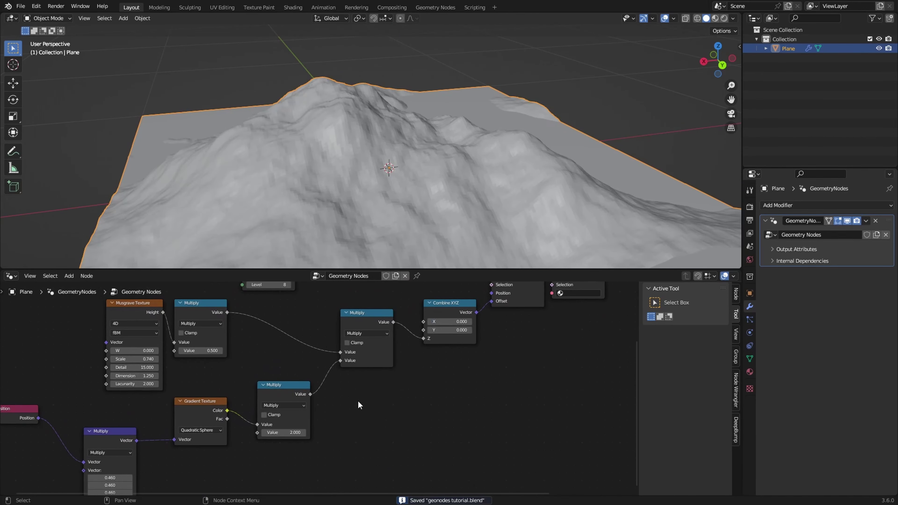
pyautogui.moveTo(481, 314); pyautogui.dragTo(362, 406, button='middle')
pyautogui.moveTo(471, 361); pyautogui.dragTo(463, 369, button='middle')
pyautogui.moveTo(511, 165)
pyautogui.mouseDown(button='middle')
pyautogui.moveTo(413, 164)
pyautogui.moveTo(339, 187)
pyautogui.moveTo(408, 200)
pyautogui.moveTo(315, 161)
pyautogui.moveTo(426, 168)
pyautogui.moveTo(418, 213)
pyautogui.moveTo(513, 164)
pyautogui.mouseUp(button='middle')
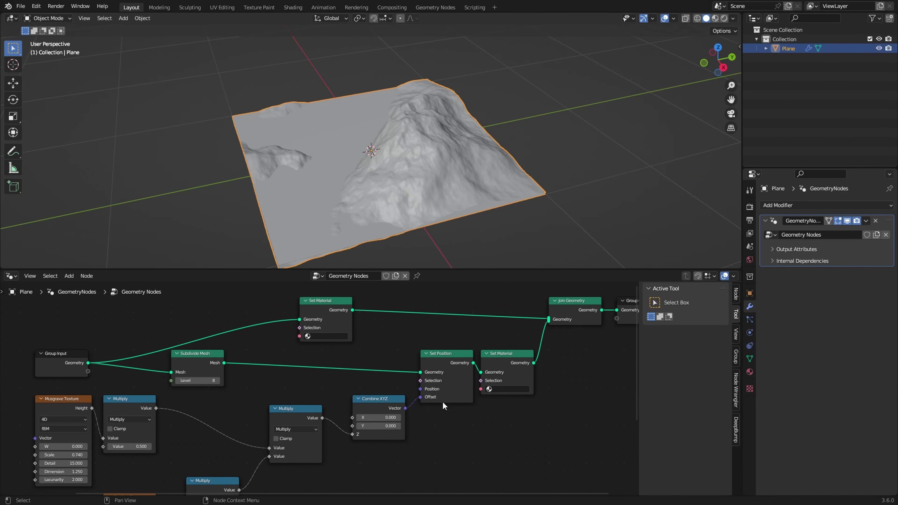
pyautogui.moveTo(379, 163); pyautogui.dragTo(386, 212, button='middle')
pyautogui.scroll(-4, 401, 428)
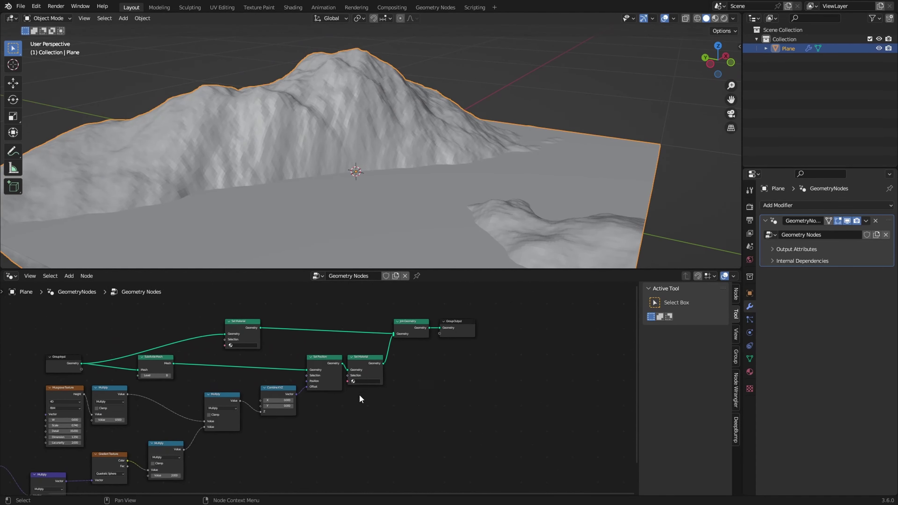
pyautogui.moveTo(438, 162); pyautogui.dragTo(523, 179, button='middle')
pyautogui.scroll(3, 239, 433)
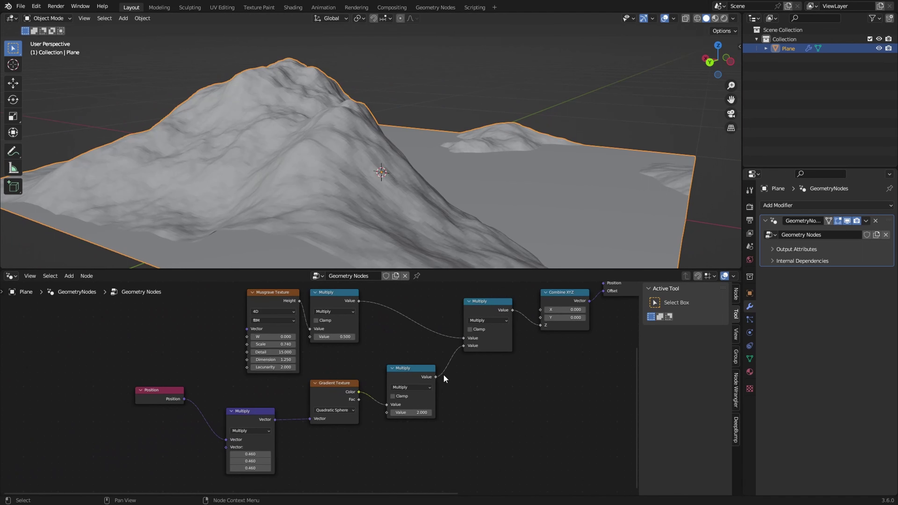
# - Arrange the Position, vector Multiply, Gradient Texture and gradient Multiply nodes in a compact row
pyautogui.moveTo(318, 389); pyautogui.dragTo(238, 385)
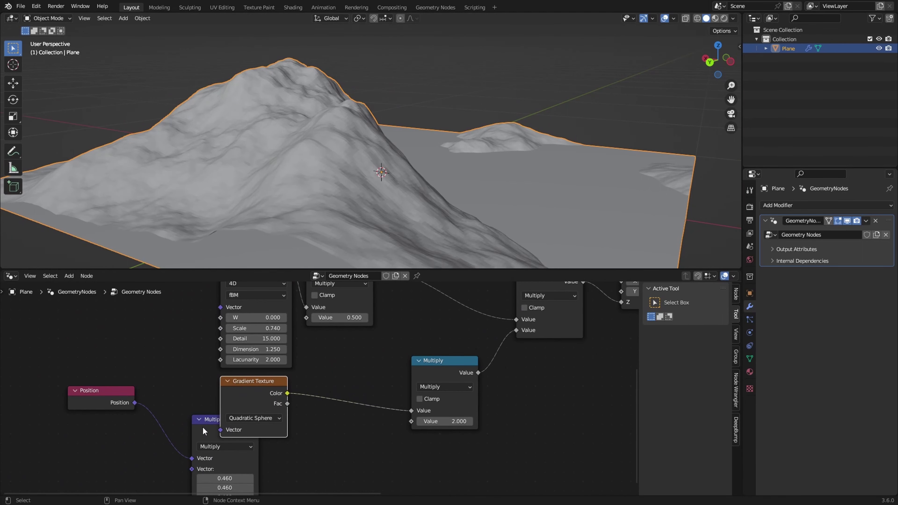
pyautogui.moveTo(203, 431); pyautogui.dragTo(153, 388)
pyautogui.moveTo(82, 397); pyautogui.dragTo(78, 382)
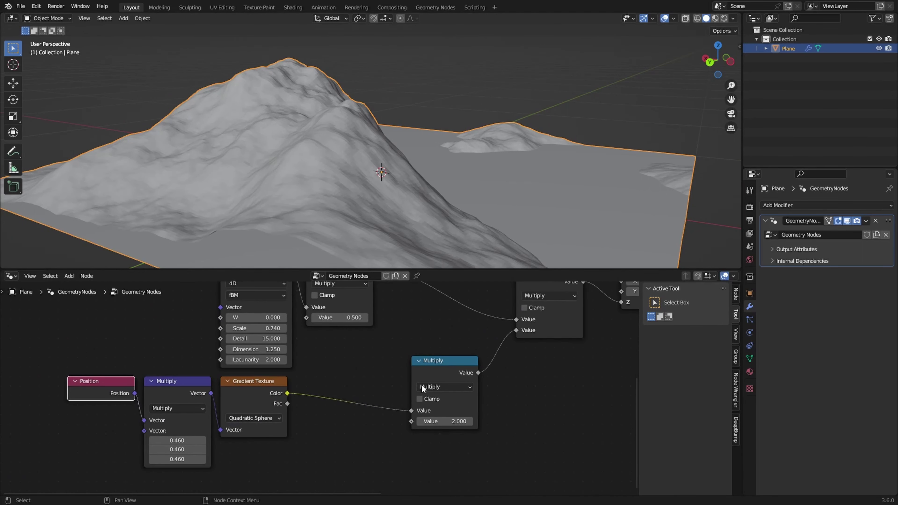
pyautogui.moveTo(422, 389); pyautogui.dragTo(332, 392)
# - Move the combining Multiply, Combine XYZ, Set Position and terrain Set Material nodes close to their preceding nodes
pyautogui.moveTo(399, 362); pyautogui.dragTo(275, 430, button='middle')
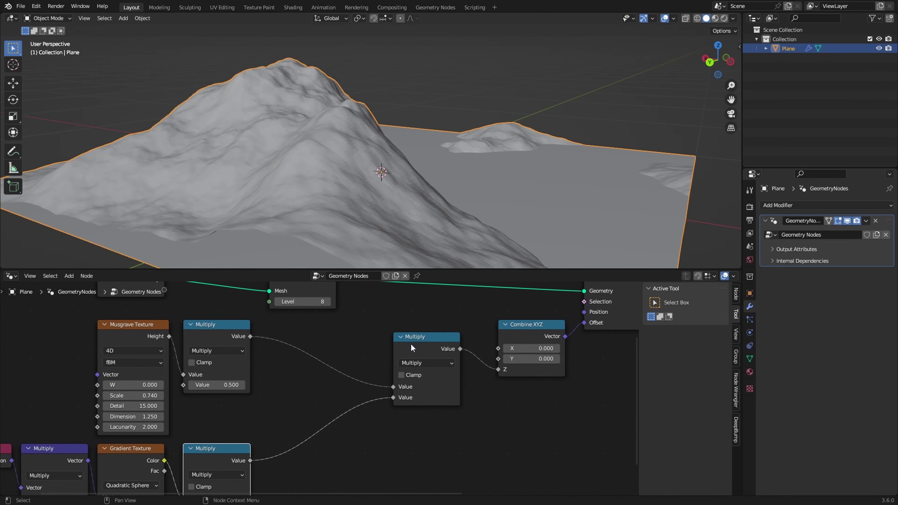
pyautogui.moveTo(411, 348); pyautogui.dragTo(287, 337)
pyautogui.moveTo(478, 353); pyautogui.dragTo(365, 435, button='middle')
pyautogui.moveTo(421, 407); pyautogui.dragTo(287, 408)
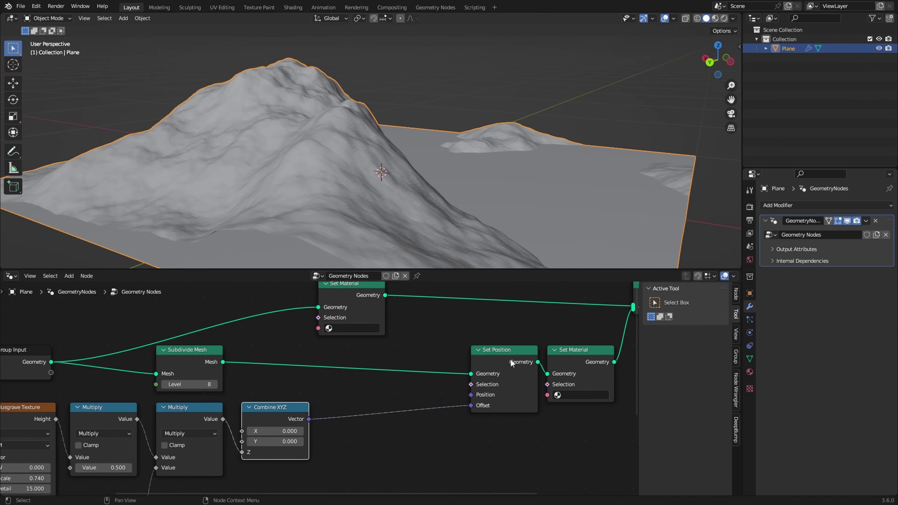
pyautogui.moveTo(511, 359); pyautogui.dragTo(358, 359)
pyautogui.moveTo(562, 352); pyautogui.dragTo(418, 352)
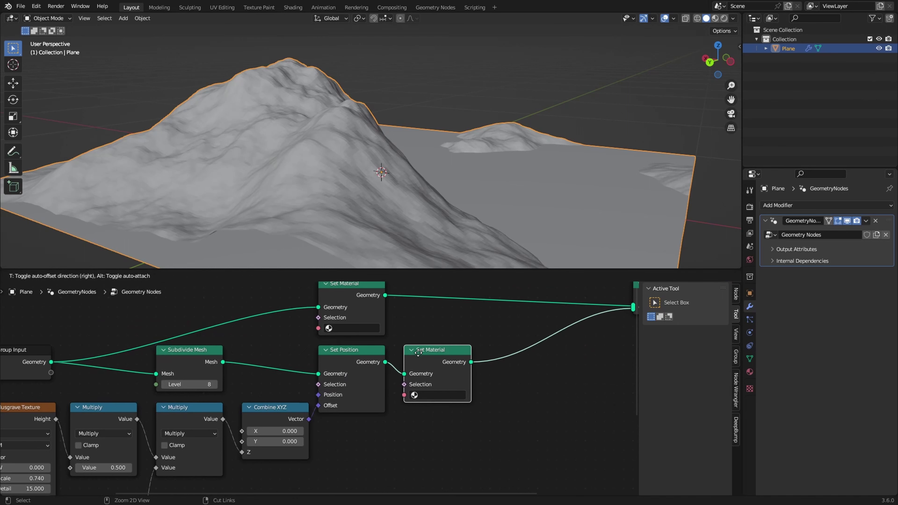
# - Bring the Join Geometry and Group Output nodes closer to the Set Material nodes
pyautogui.moveTo(418, 352); pyautogui.dragTo(295, 397, button='middle')
pyautogui.moveTo(532, 335); pyautogui.dragTo(409, 333)
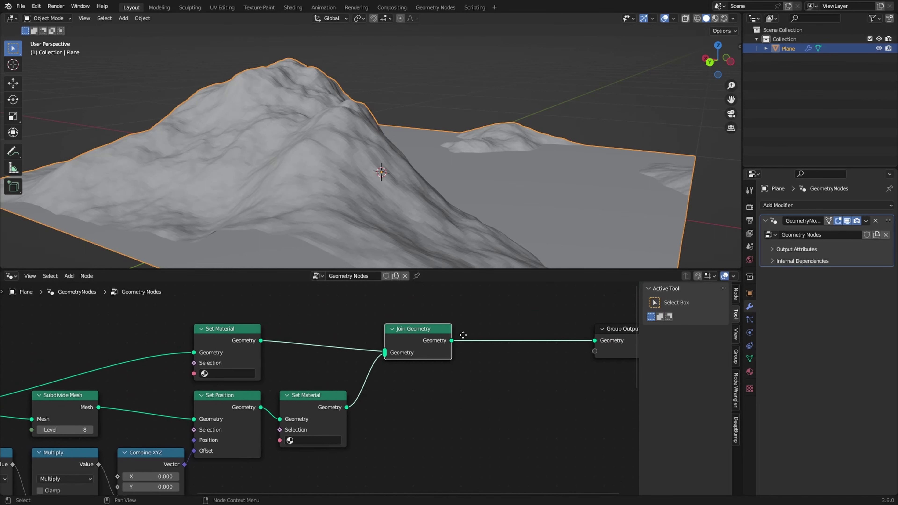
pyautogui.moveTo(463, 335); pyautogui.dragTo(416, 342, button='middle')
pyautogui.moveTo(571, 332); pyautogui.dragTo(438, 333)
# - Examine the terrain, browse the polygoniq add-on's tools and show the plane's particle settings
pyautogui.moveTo(493, 134); pyautogui.dragTo(252, 168, button='middle')
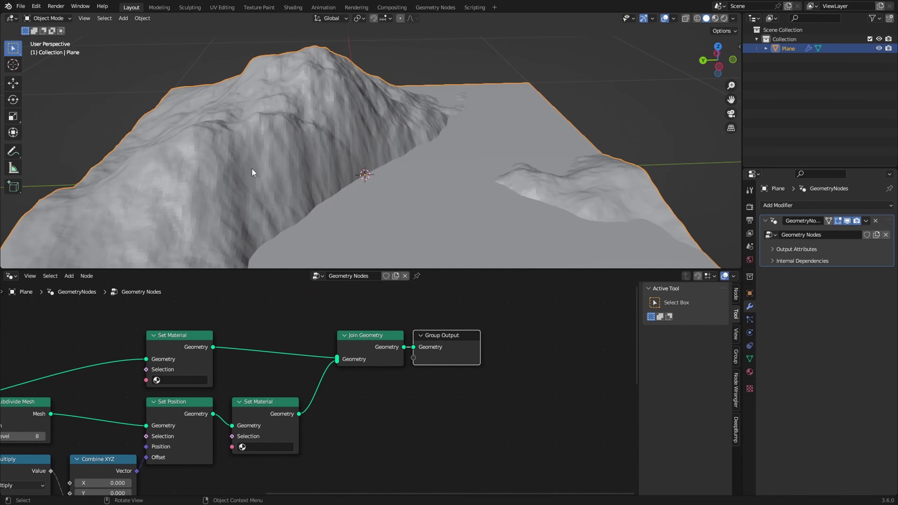
pyautogui.scroll(-3, 326, 206)
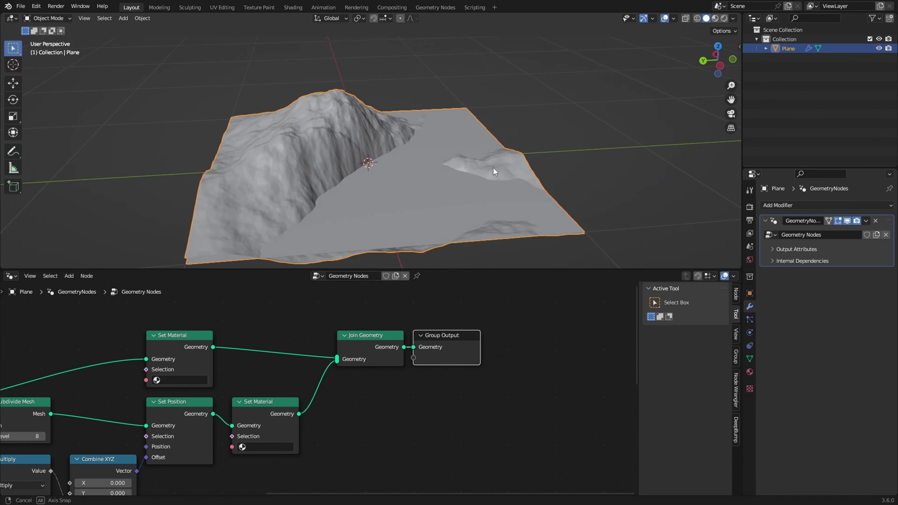
pyautogui.moveTo(493, 168); pyautogui.dragTo(440, 174, button='middle')
pyautogui.press('n')
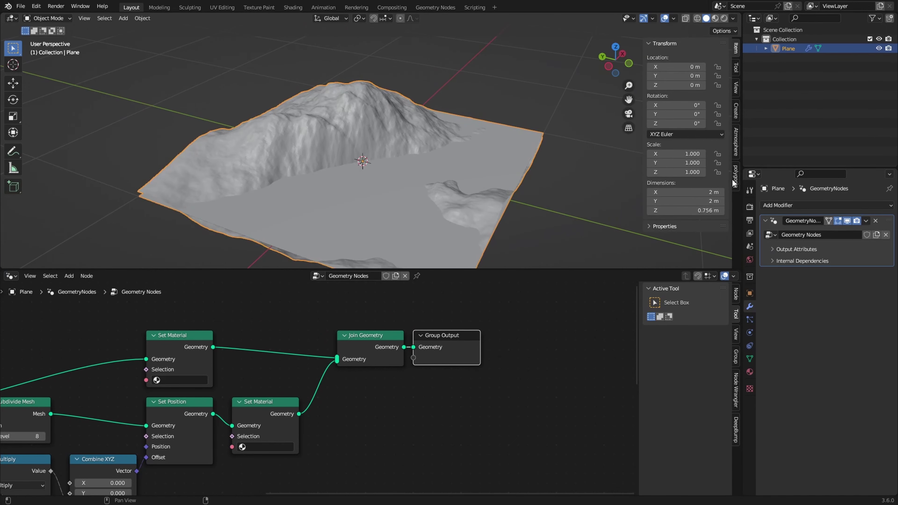
pyautogui.click(736, 176)
pyautogui.scroll(-5, 714, 212)
pyautogui.scroll(5, 709, 213)
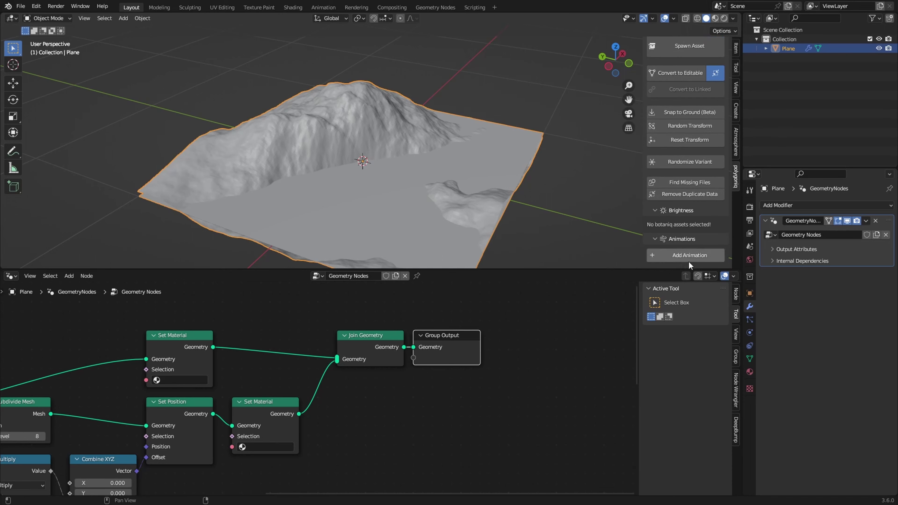
pyautogui.click(750, 320)
pyautogui.press('n')
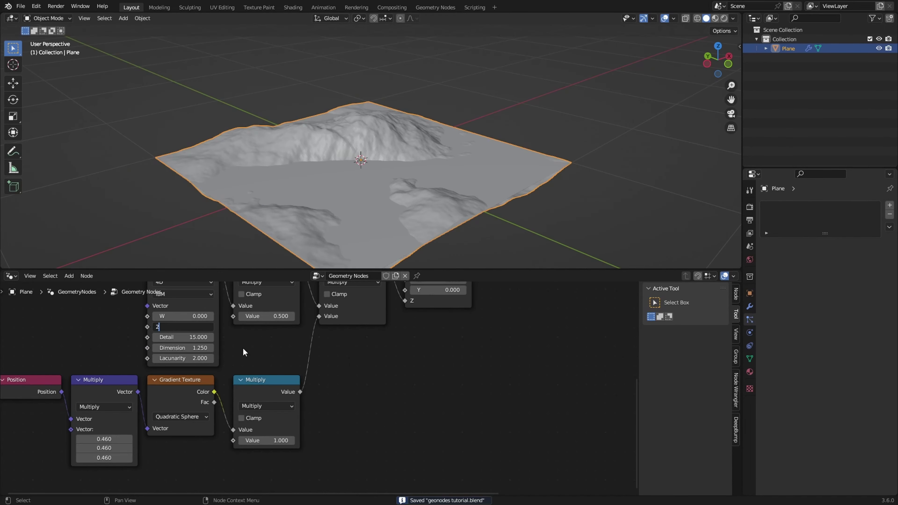
# - Try a Scale of 2.000 on the Musgrave Texture node and inspect the terrain
pyautogui.moveTo(424, 174); pyautogui.dragTo(246, 315, button='middle')
pyautogui.scroll(4, 376, 189)
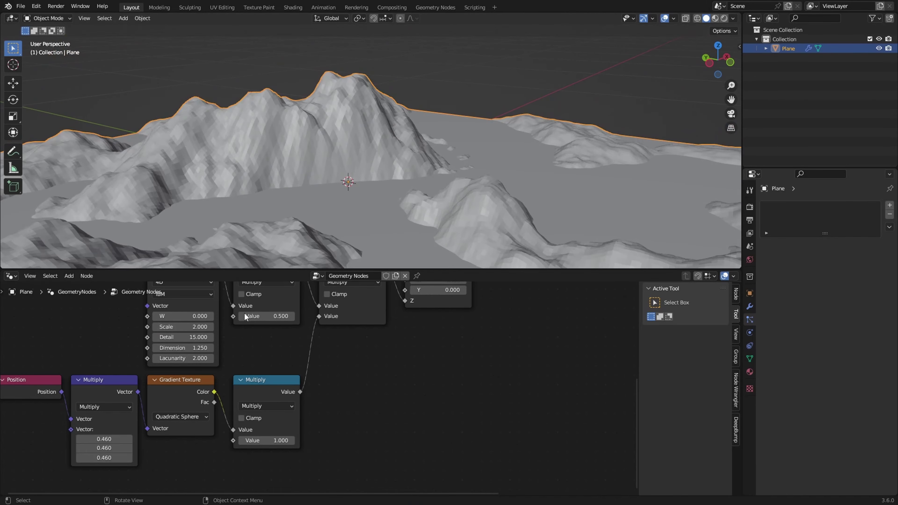
pyautogui.press('Return')
pyautogui.moveTo(358, 148); pyautogui.dragTo(474, 133, button='middle')
# - Set the Musgrave Texture's W to 4.000 and Scale to 1.000, and save the blend file
pyautogui.moveTo(181, 316); pyautogui.dragTo(213, 316)
pyautogui.moveTo(334, 156); pyautogui.dragTo(343, 205, button='middle')
pyautogui.hotkey('ctrl', 's')
pyautogui.scroll(3, 343, 205)
pyautogui.scroll(-2, 449, 380)
pyautogui.moveTo(496, 336); pyautogui.dragTo(438, 372, button='middle')
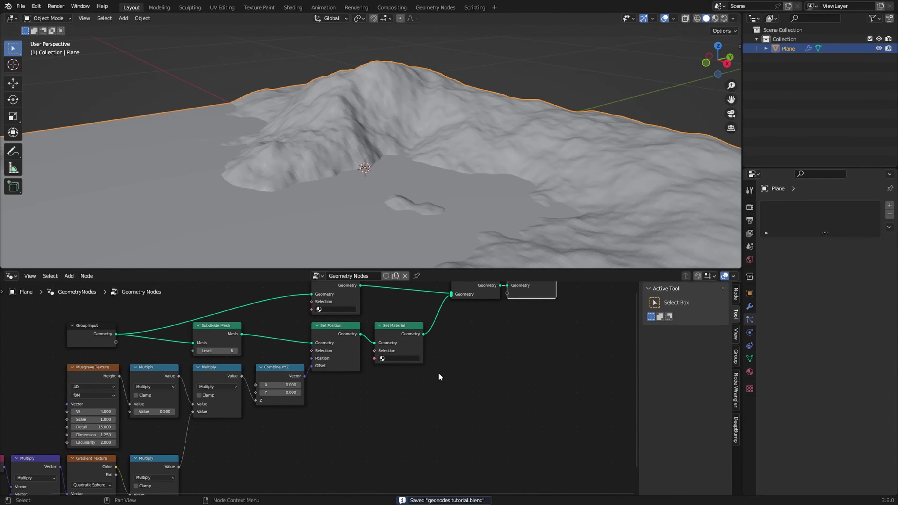
# - Add a particle system to the plane to inspect its emitter on the terrain, and remove it
pyautogui.moveTo(475, 347); pyautogui.dragTo(411, 408, button='middle')
pyautogui.moveTo(467, 183); pyautogui.dragTo(355, 154, button='middle')
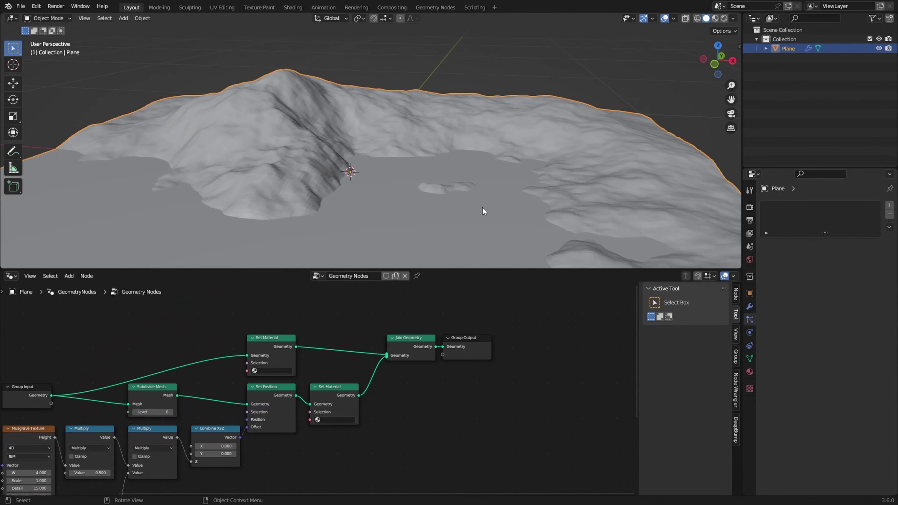
pyautogui.click(890, 205)
pyautogui.moveTo(554, 197); pyautogui.dragTo(504, 205, button='middle')
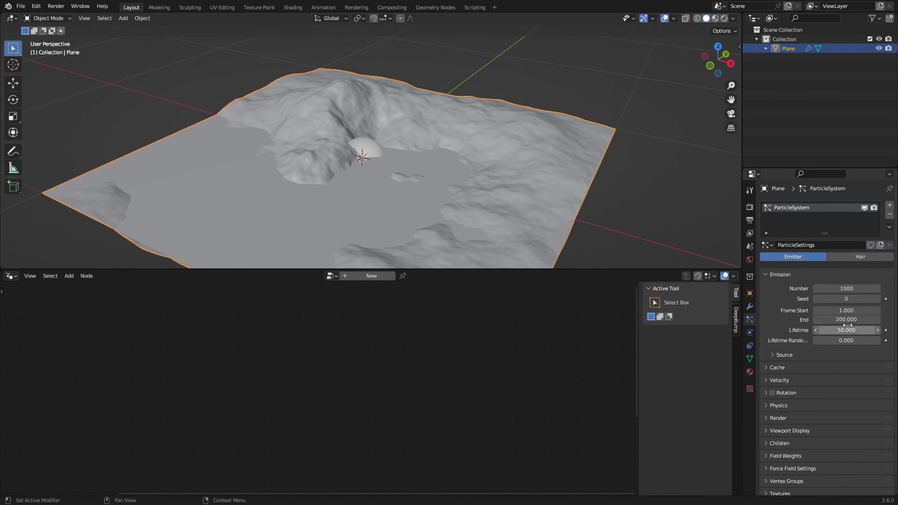
pyautogui.moveTo(382, 160); pyautogui.dragTo(443, 84, button='middle')
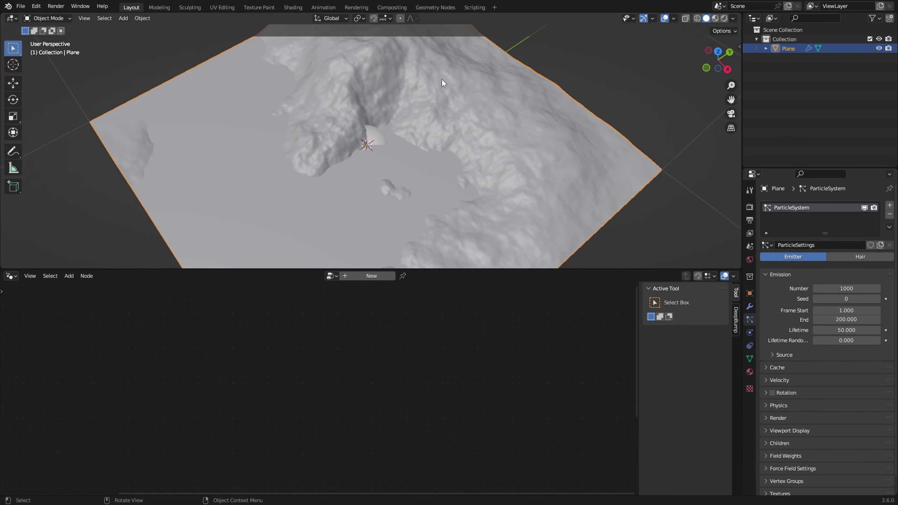
pyautogui.moveTo(369, 108)
pyautogui.mouseDown(button='middle')
pyautogui.moveTo(393, 100)
pyautogui.moveTo(369, 113)
pyautogui.mouseUp(button='middle')
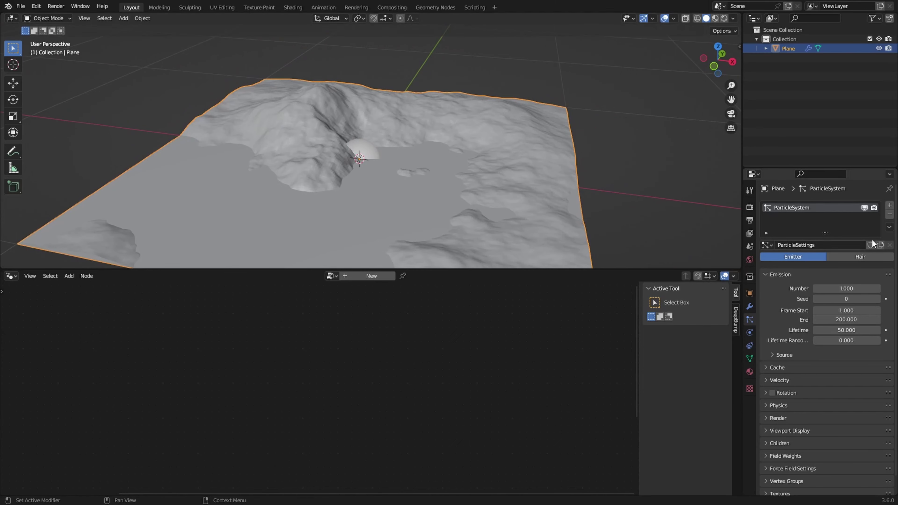
pyautogui.scroll(6, 415, 350)
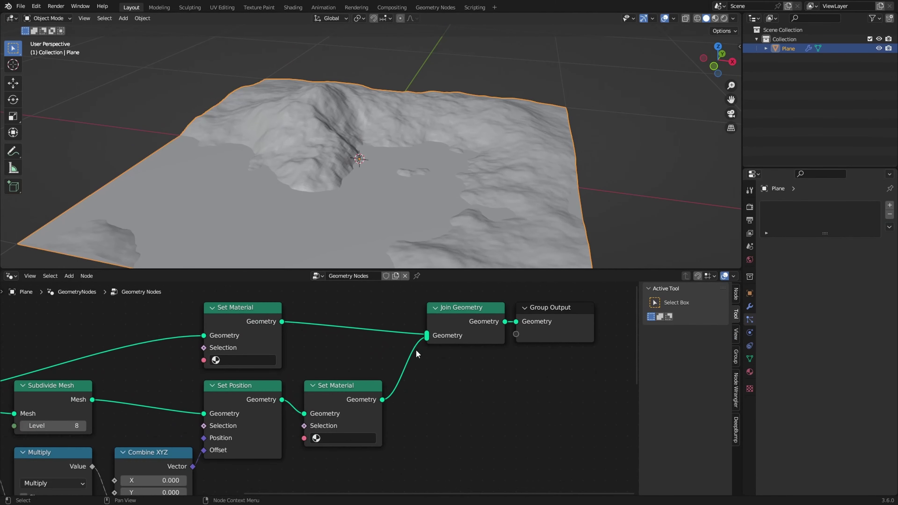
# - Review the node chain from Group Input through Set Position and Set Material to Join Geometry
pyautogui.moveTo(396, 392); pyautogui.dragTo(398, 376, button='middle')
pyautogui.moveTo(240, 396); pyautogui.dragTo(388, 332, button='middle')
pyautogui.scroll(-2, 282, 350)
pyautogui.moveTo(282, 350); pyautogui.dragTo(404, 363, button='middle')
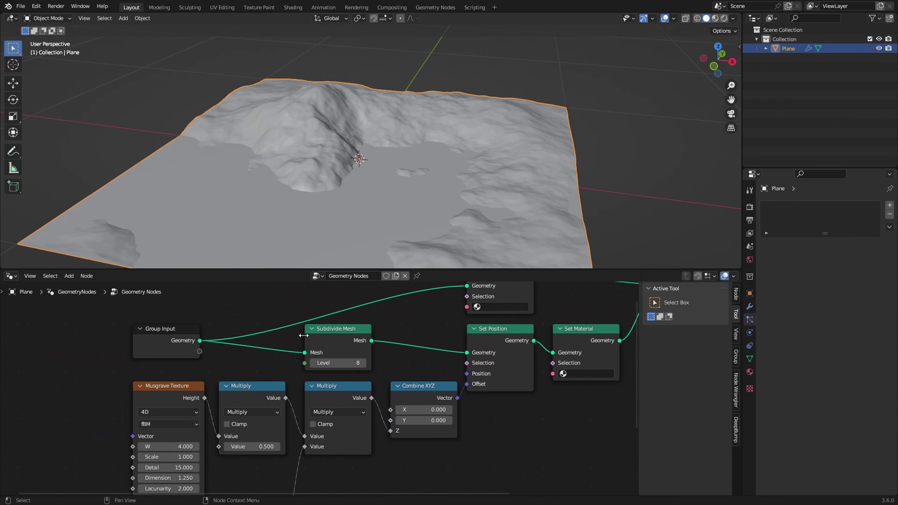
pyautogui.moveTo(449, 230); pyautogui.dragTo(200, 210, button='middle')
pyautogui.moveTo(489, 376); pyautogui.dragTo(235, 420, button='middle')
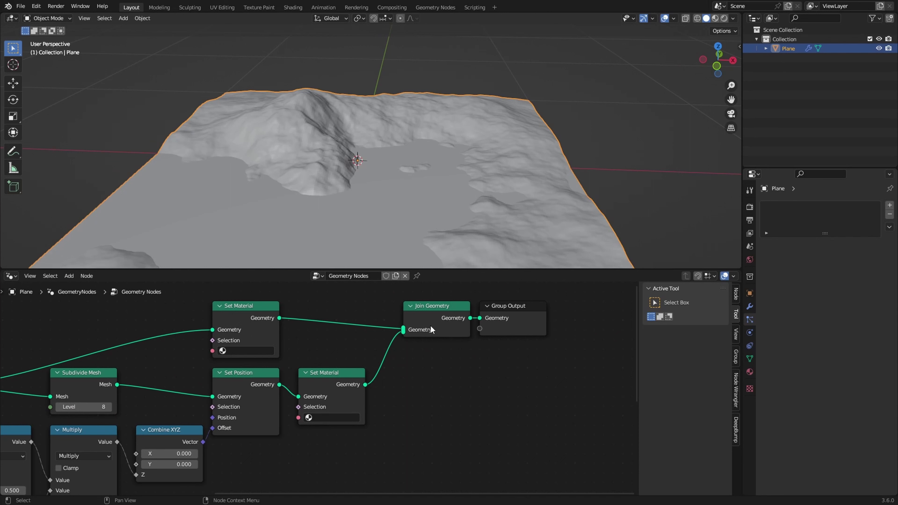
pyautogui.moveTo(336, 409); pyautogui.dragTo(341, 410, button='middle')
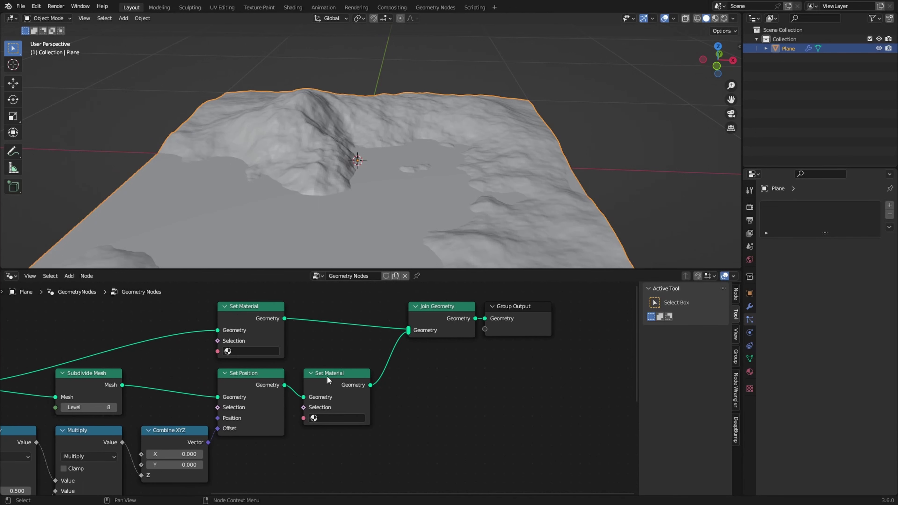
# - Move the terrain's Set Material, Join Geometry and Group Output nodes away from Set Position to make room
pyautogui.moveTo(327, 375); pyautogui.dragTo(325, 378)
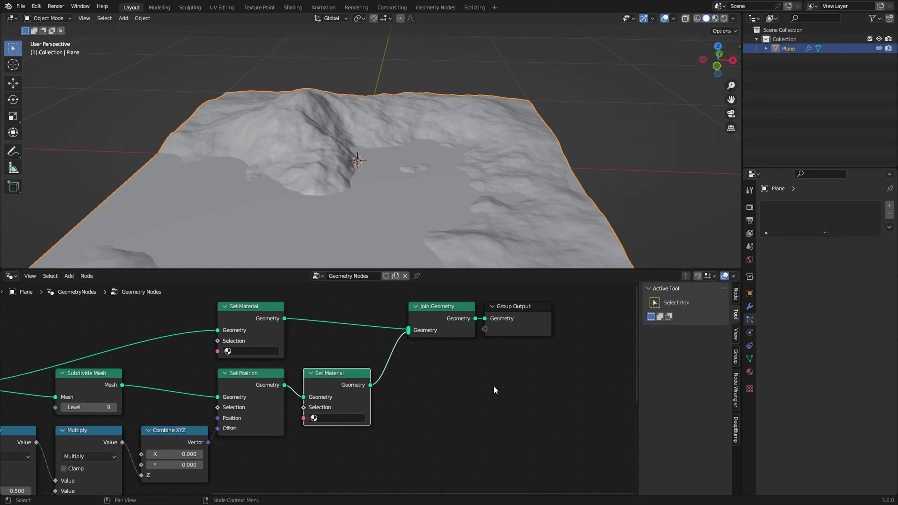
pyautogui.moveTo(549, 388); pyautogui.dragTo(316, 301)
pyautogui.press('g')
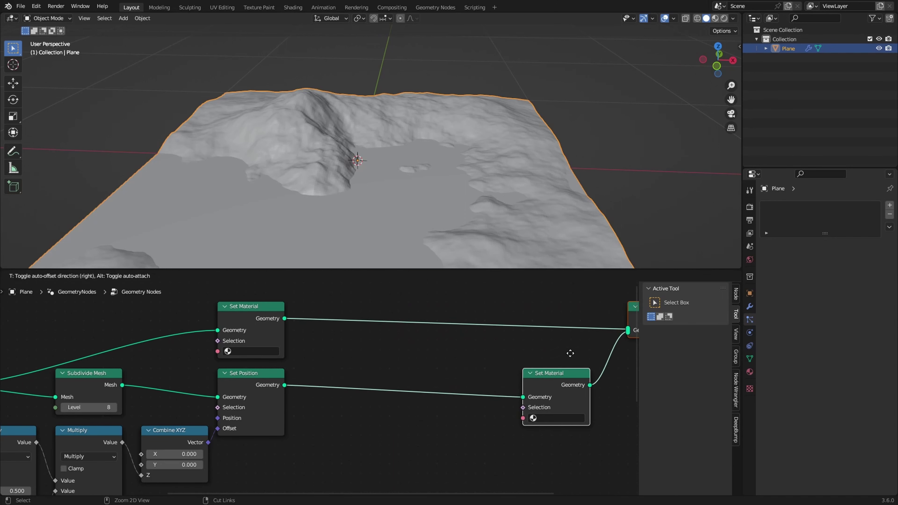
pyautogui.keyDown('ctrl'); pyautogui.click(589, 345); pyautogui.keyUp('ctrl')
pyautogui.moveTo(481, 362); pyautogui.dragTo(372, 339, button='middle')
pyautogui.click(372, 338)
# - Insert a Distribute Points on Faces node between Set Position and the terrain's Set Material, and inspect the scattered points
pyautogui.moveTo(218, 349); pyautogui.dragTo(328, 345, button='middle')
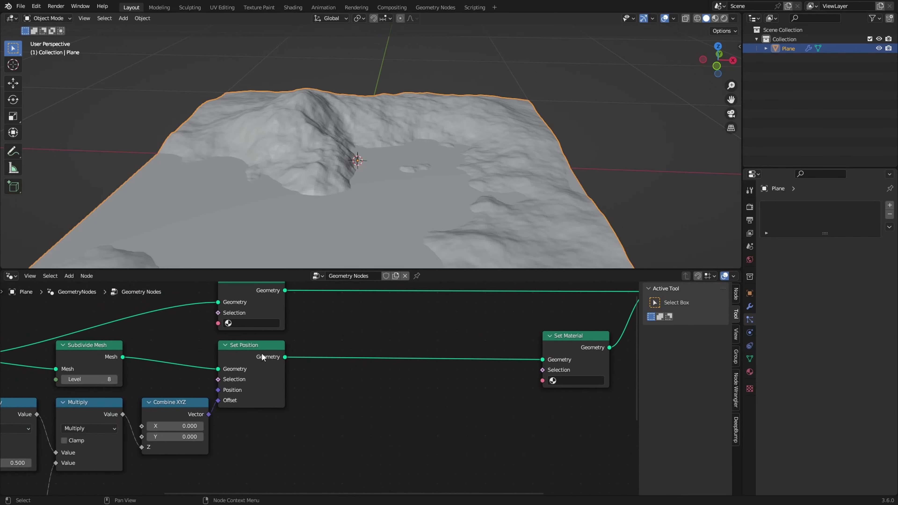
pyautogui.moveTo(258, 352); pyautogui.dragTo(258, 354)
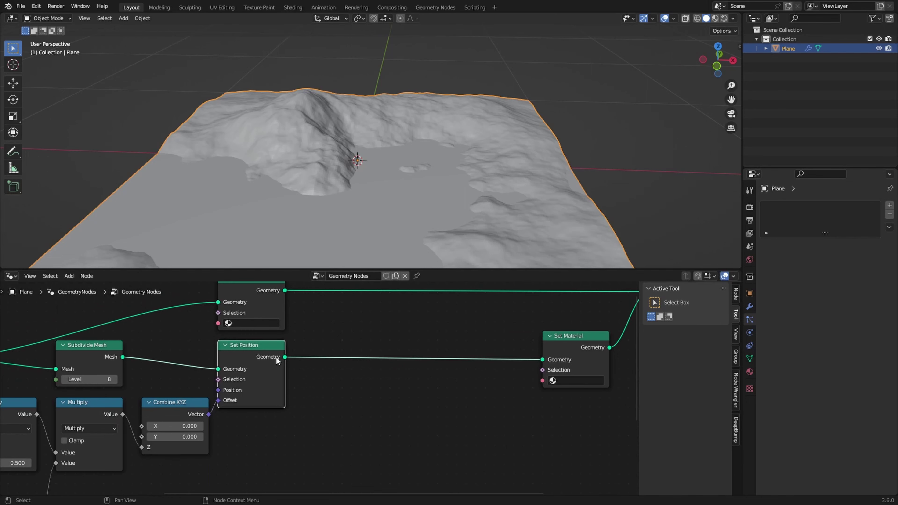
pyautogui.moveTo(371, 145)
pyautogui.mouseDown(button='middle')
pyautogui.moveTo(377, 127)
pyautogui.moveTo(362, 143)
pyautogui.mouseUp(button='middle')
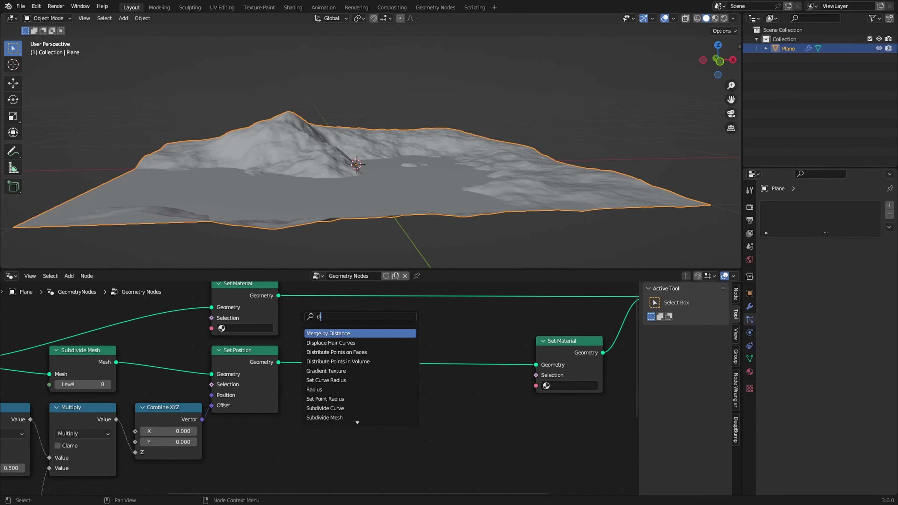
pyautogui.press('Return')
pyautogui.click(317, 351)
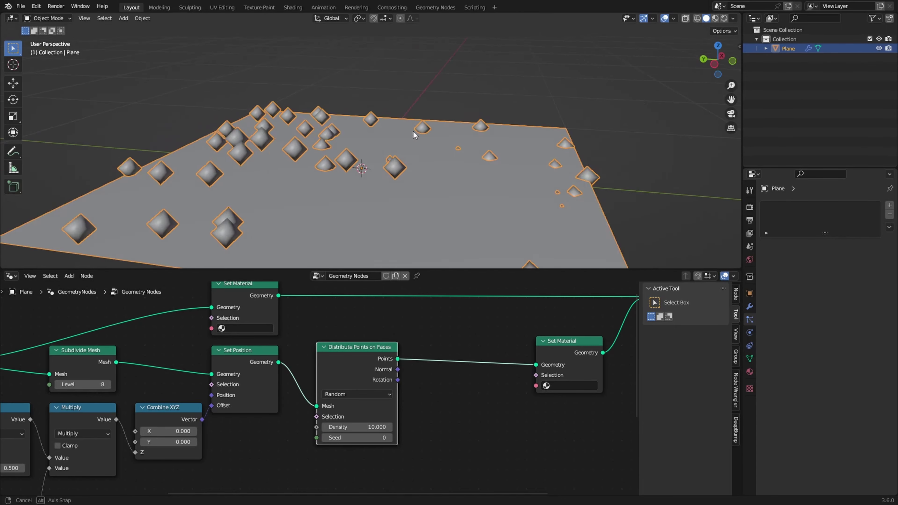
pyautogui.moveTo(413, 131); pyautogui.dragTo(225, 134, button='middle')
pyautogui.moveTo(280, 157); pyautogui.dragTo(370, 265, button='middle')
pyautogui.moveTo(343, 370); pyautogui.dragTo(283, 395, button='middle')
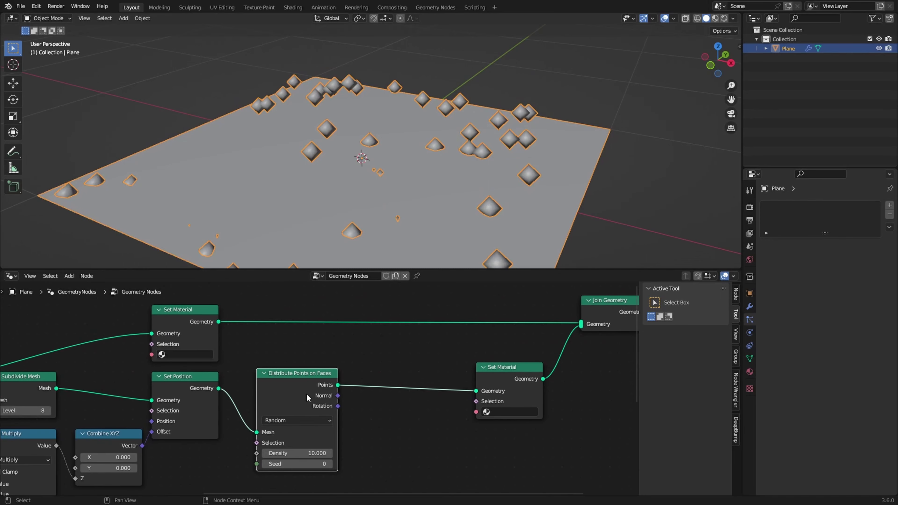
# - Link Set Position's geometry directly into Join Geometry alongside the distributed points
pyautogui.moveTo(306, 394); pyautogui.dragTo(297, 397)
pyautogui.moveTo(354, 177); pyautogui.dragTo(414, 163, button='middle')
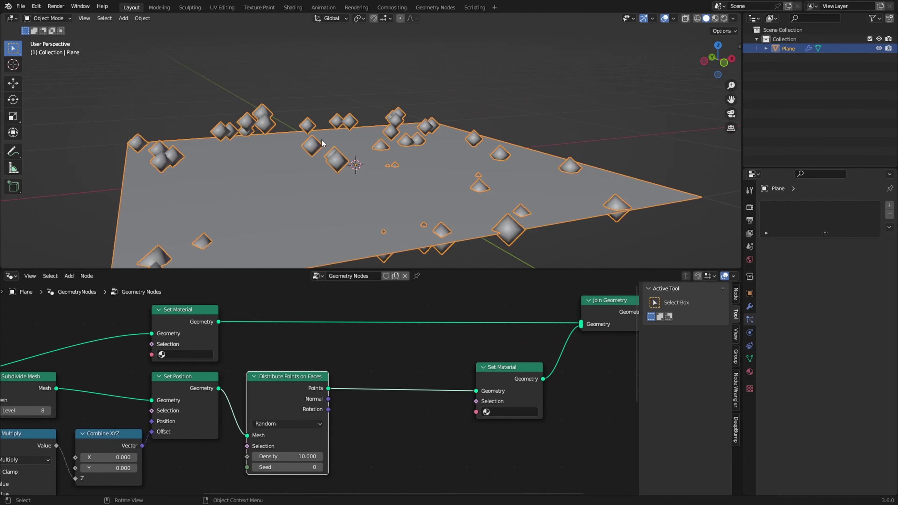
pyautogui.moveTo(225, 401); pyautogui.dragTo(208, 408, button='middle')
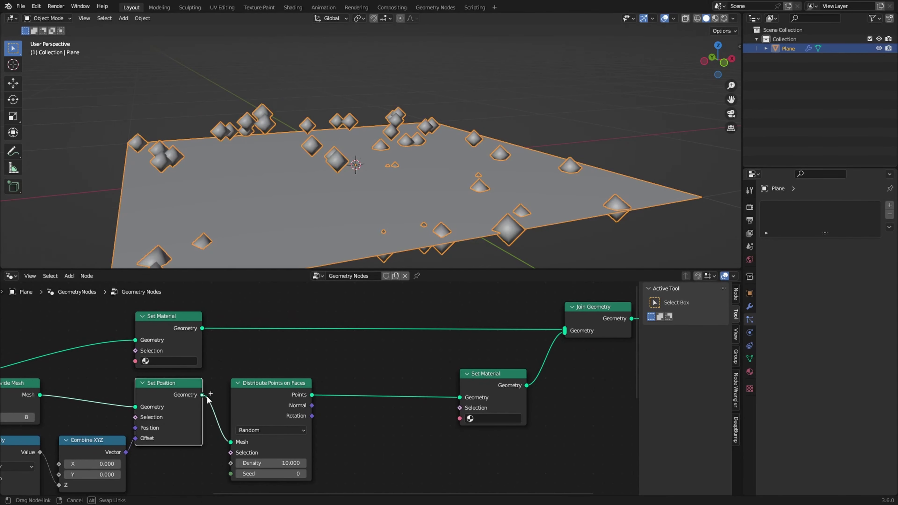
pyautogui.moveTo(559, 336); pyautogui.dragTo(565, 332)
pyautogui.click(502, 382)
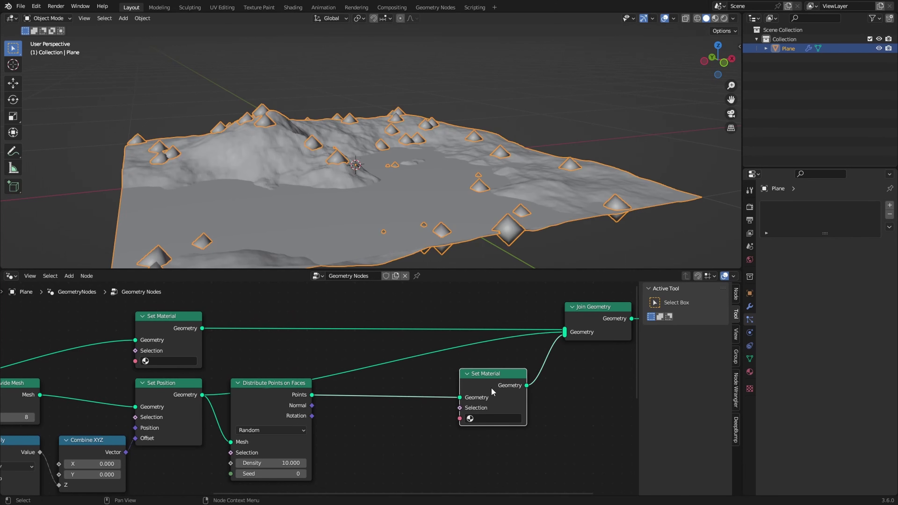
# - Unlink Distribute Points on Faces from Set Position and insert the terrain's Set Material node between Set Position and Join Geometry
pyautogui.moveTo(491, 377); pyautogui.dragTo(272, 435)
pyautogui.moveTo(503, 421); pyautogui.dragTo(463, 417, button='middle')
pyautogui.hotkey('ctrl', 'z')
pyautogui.moveTo(188, 434); pyautogui.dragTo(335, 414)
pyautogui.press('x')
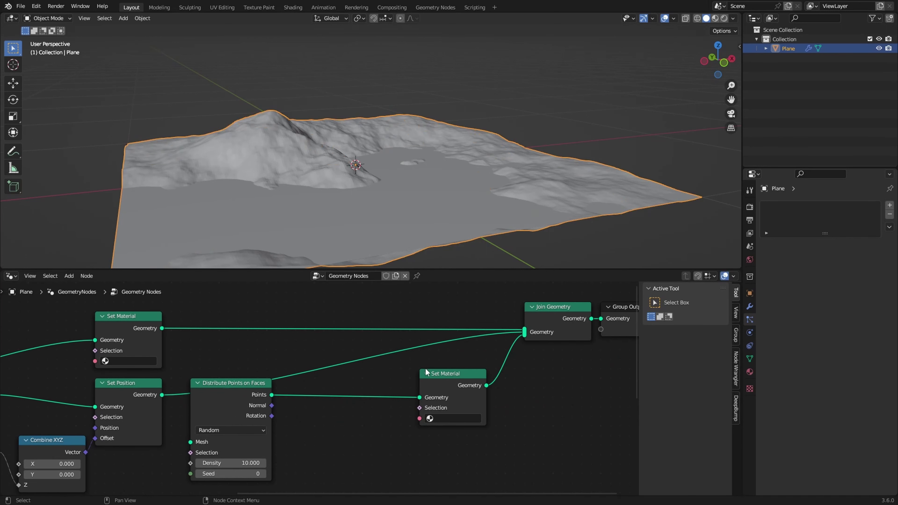
pyautogui.click(446, 374)
pyautogui.hotkey('shift', 'd')
pyautogui.click(331, 346)
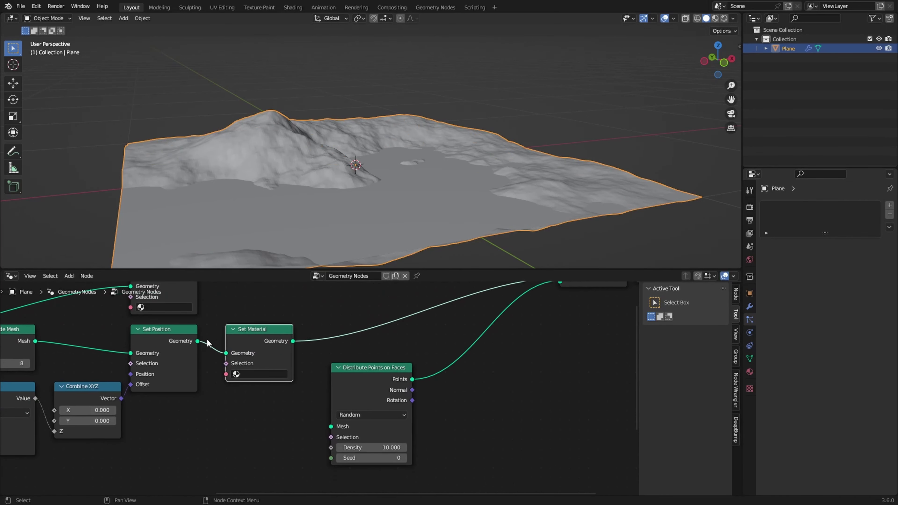
# - Feed Set Position's geometry into Distribute Points on Faces, place that node below Set Material, and set its density to 86.2
pyautogui.moveTo(198, 342); pyautogui.dragTo(280, 454)
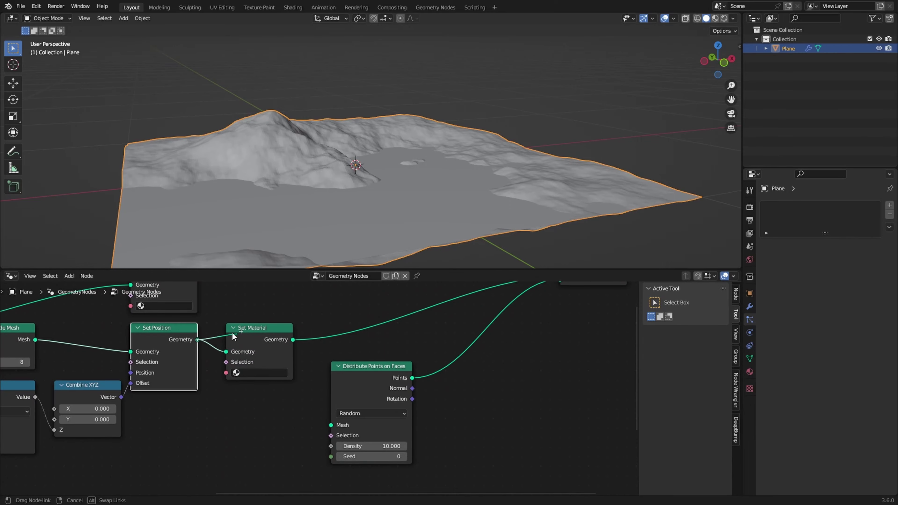
pyautogui.moveTo(232, 335); pyautogui.dragTo(351, 400)
pyautogui.moveTo(360, 372); pyautogui.dragTo(254, 399)
pyautogui.moveTo(438, 146); pyautogui.dragTo(311, 128, button='middle')
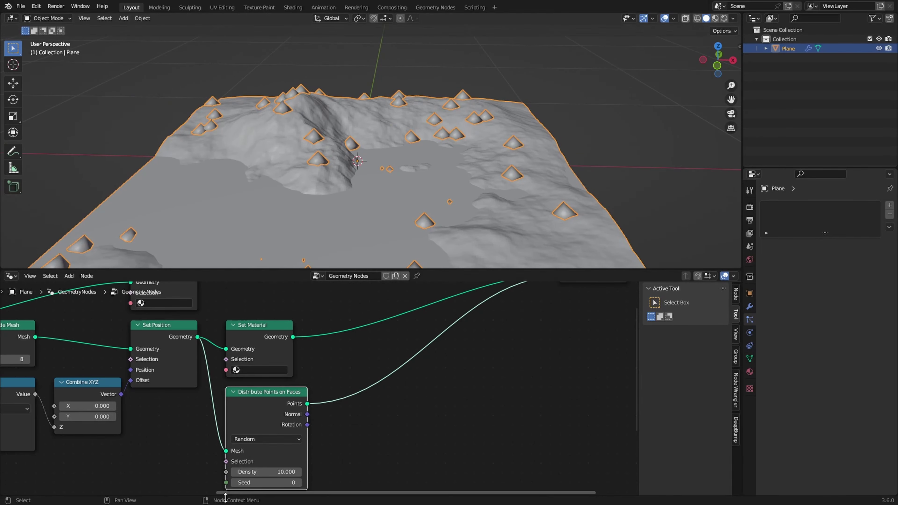
pyautogui.moveTo(266, 472); pyautogui.dragTo(307, 472)
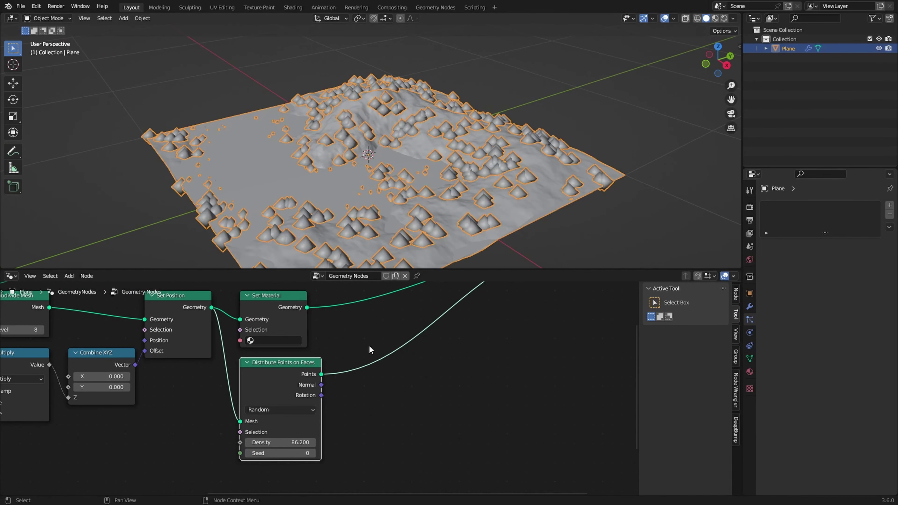
# - Insert a Set Point Radius node between Distribute Points on Faces and Join Geometry
pyautogui.moveTo(383, 347); pyautogui.dragTo(367, 359, button='middle')
pyautogui.press('a')
pyautogui.click(355, 351)
pyautogui.moveTo(336, 159); pyautogui.dragTo(357, 154, button='middle')
pyautogui.hotkey('shift', 'a')
pyautogui.click(340, 311)
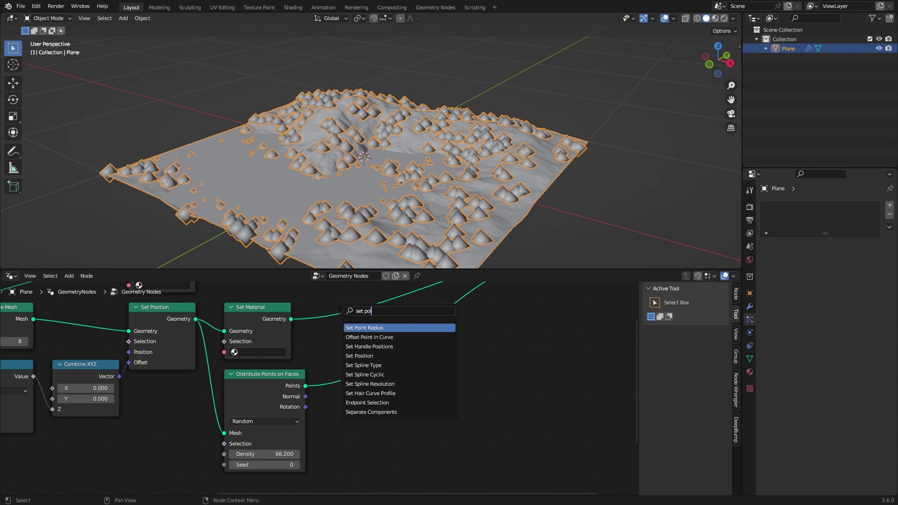
pyautogui.write('set poi')
pyautogui.press('Return')
pyautogui.click(357, 384)
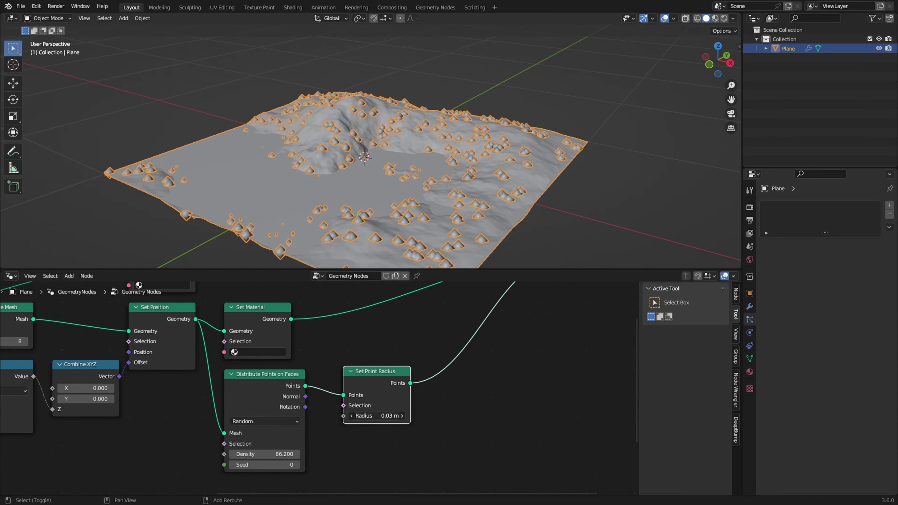
# - Set the point radius to 0.01 m and the distribution density to 1000, and inspect the points on the terrain
pyautogui.moveTo(376, 416); pyautogui.dragTo(354, 416)
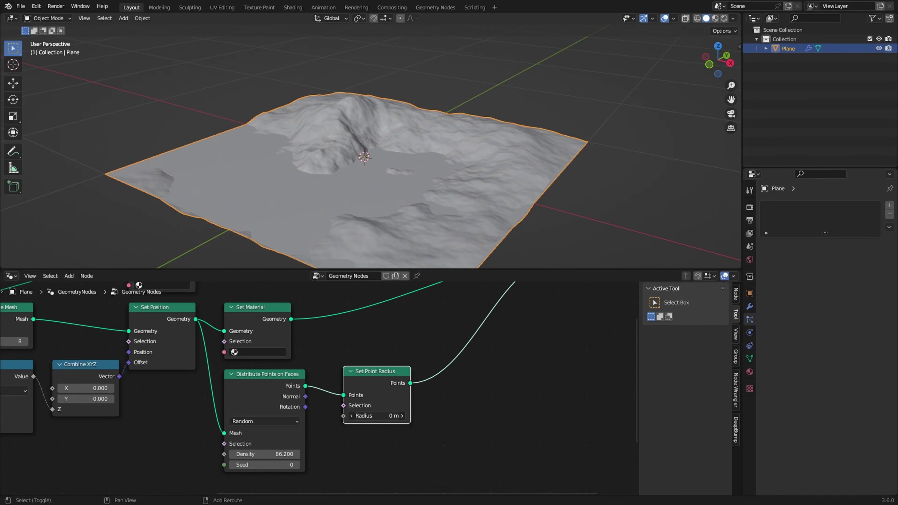
pyautogui.scroll(6, 396, 190)
pyautogui.moveTo(303, 188); pyautogui.dragTo(444, 212, button='middle')
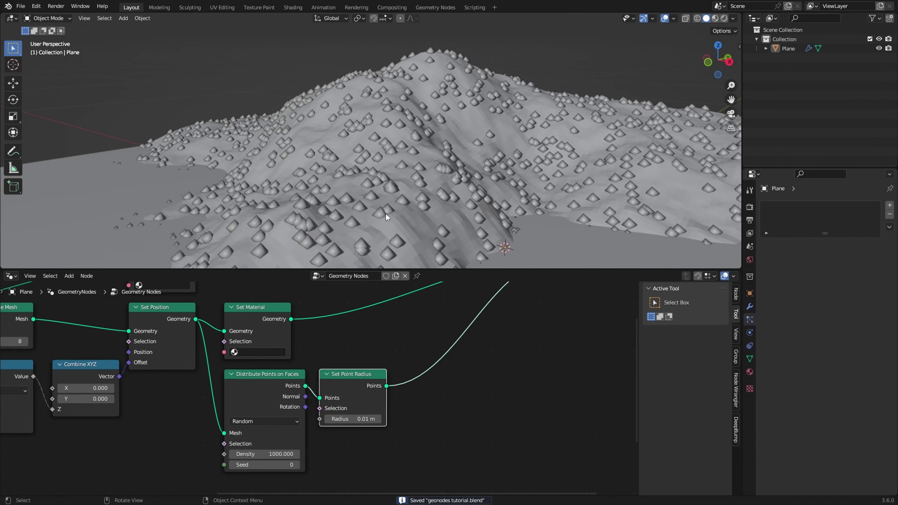
pyautogui.moveTo(386, 213); pyautogui.dragTo(309, 178, button='middle')
pyautogui.scroll(4, 291, 203)
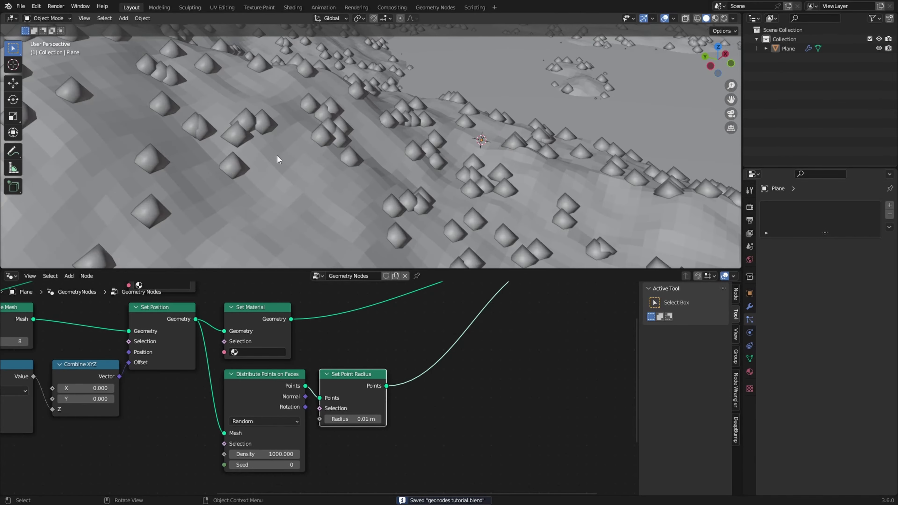
pyautogui.scroll(-5, 266, 187)
pyautogui.moveTo(326, 205)
pyautogui.mouseDown(button='middle')
pyautogui.moveTo(299, 168)
pyautogui.moveTo(416, 182)
pyautogui.moveTo(365, 209)
pyautogui.moveTo(343, 202)
pyautogui.mouseUp(button='middle')
pyautogui.scroll(-5, 342, 202)
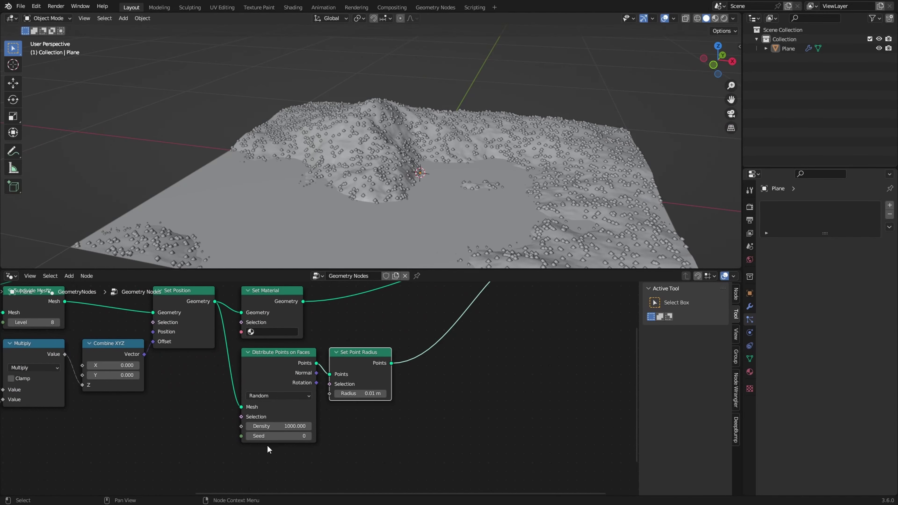
# - Try a different seed for the points, and try a particle system on the plane for comparison, discarding both
pyautogui.moveTo(291, 436); pyautogui.dragTo(354, 436)
pyautogui.hotkey('ctrl', 'z')
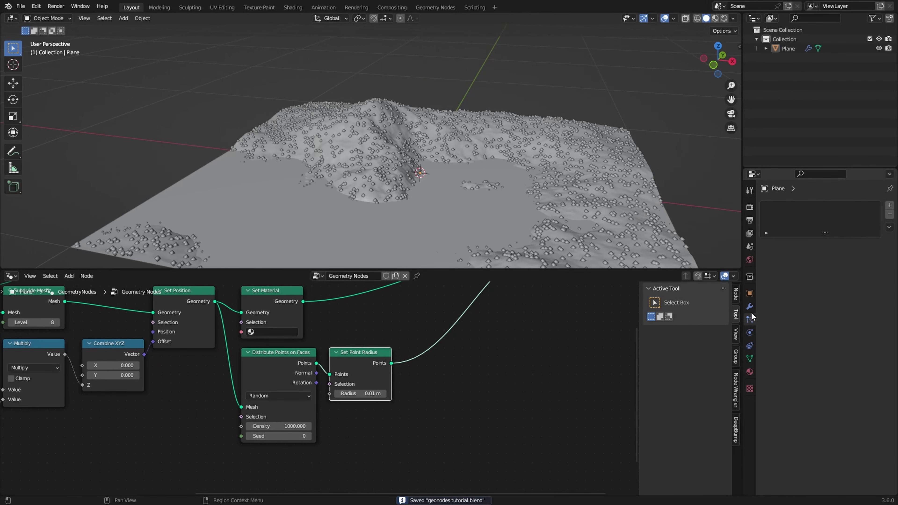
pyautogui.click(890, 205)
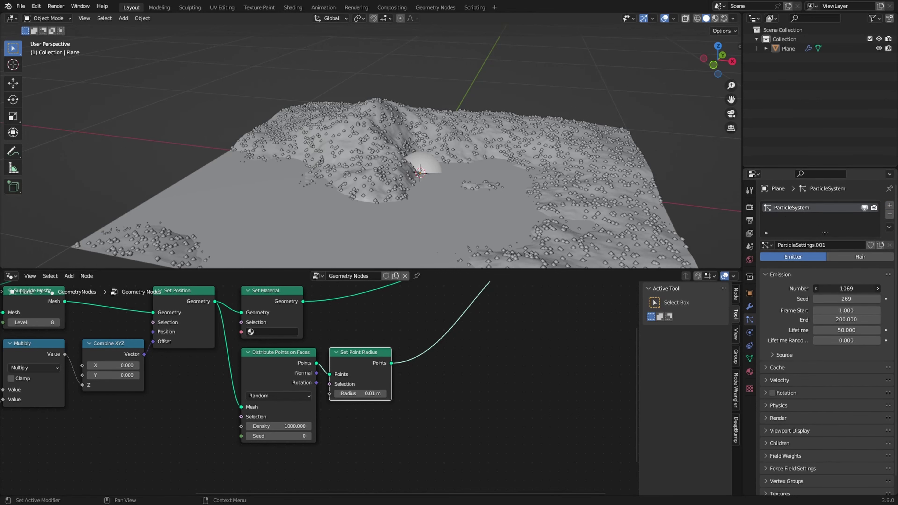
pyautogui.hotkey('ctrl', 'z')
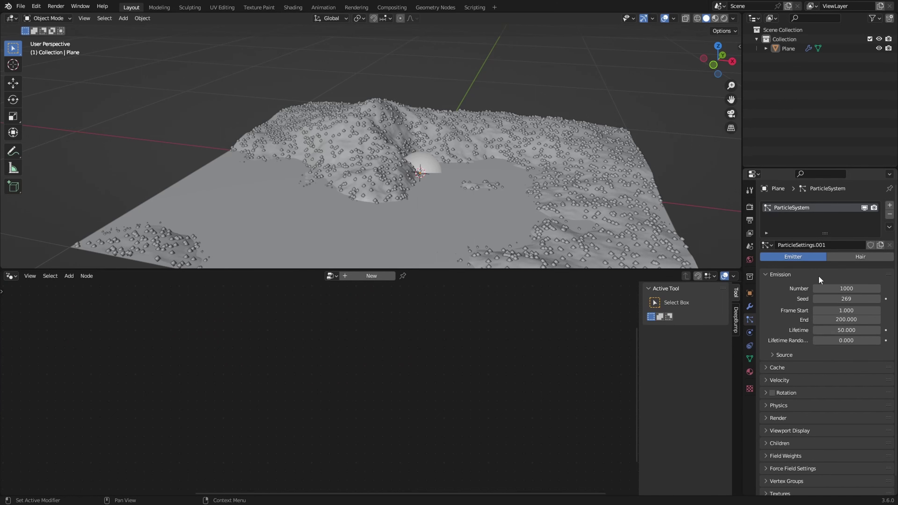
pyautogui.click(890, 215)
pyautogui.click(751, 307)
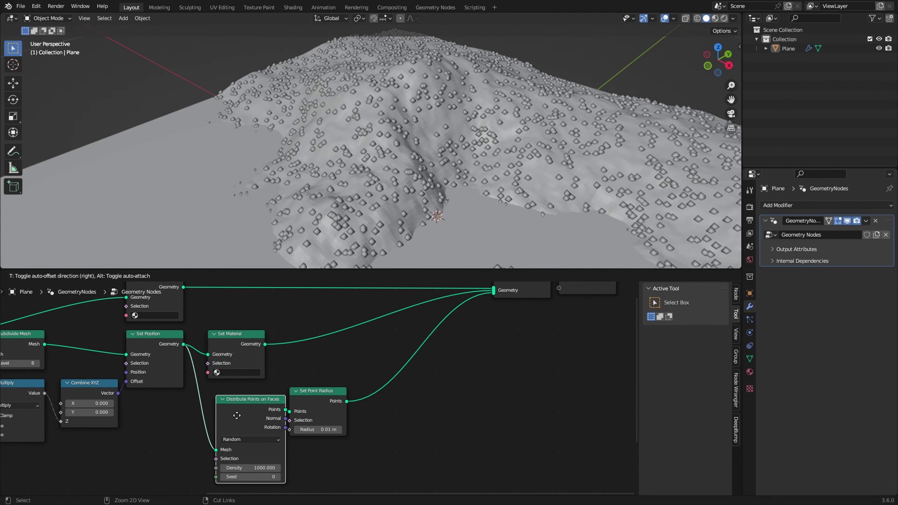
# - Insert an Instance on Points node between Set Point Radius and Join Geometry, with some space around it
pyautogui.hotkey('shift', 'a')
pyautogui.click(371, 315)
pyautogui.moveTo(451, 205); pyautogui.dragTo(436, 176, button='middle')
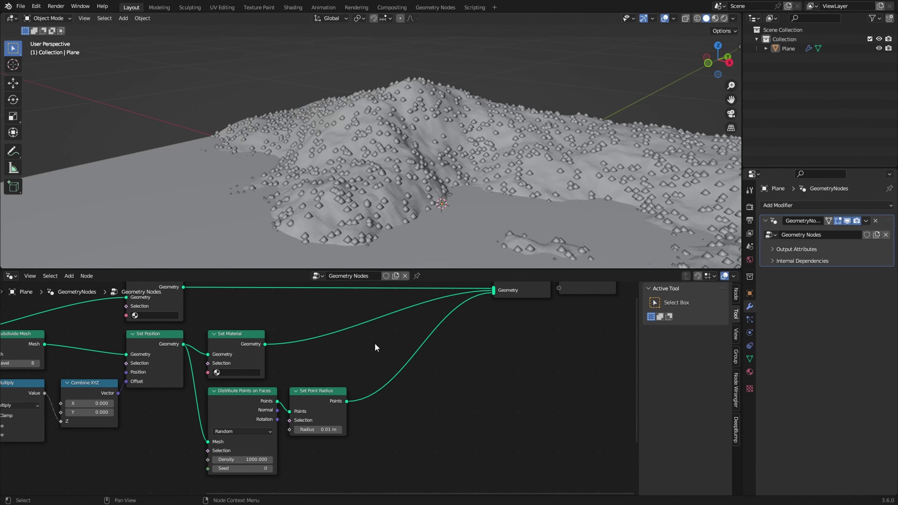
pyautogui.moveTo(412, 145); pyautogui.dragTo(420, 148, button='middle')
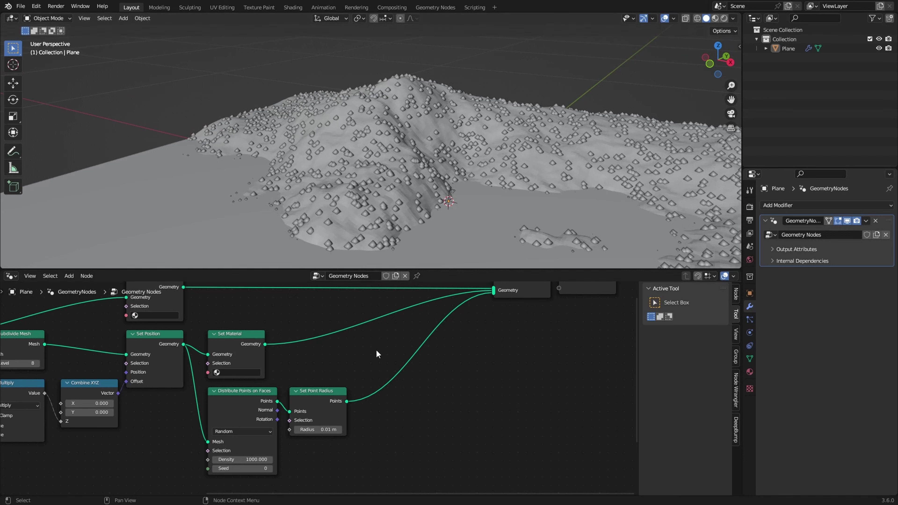
pyautogui.hotkey('shift', 'a')
pyautogui.click(354, 315)
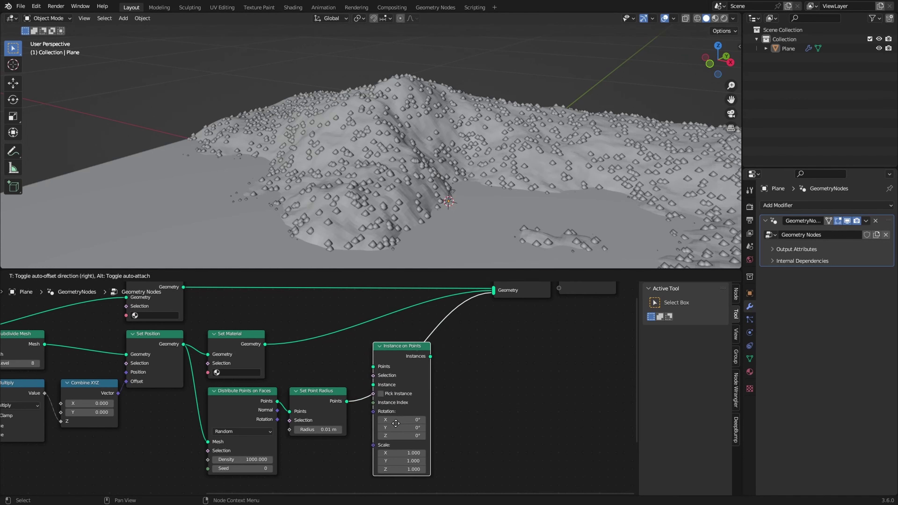
pyautogui.click(388, 462)
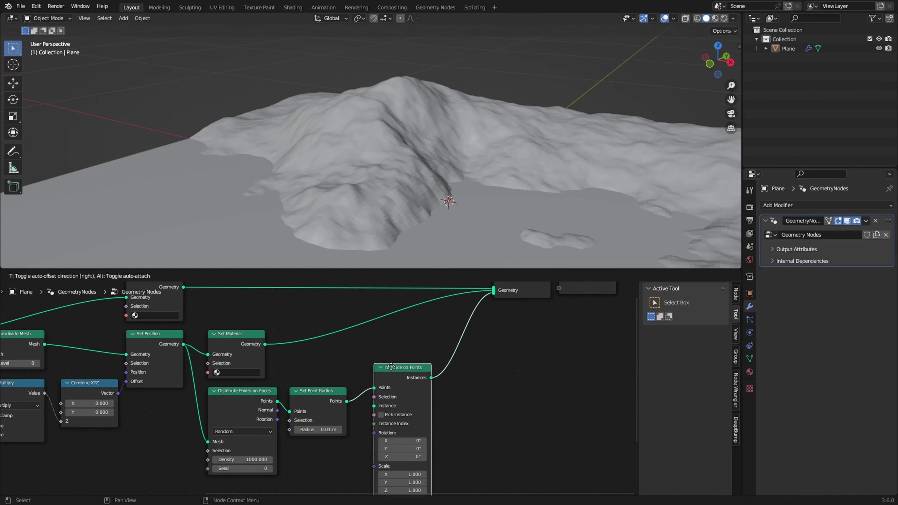
pyautogui.scroll(2, 376, 370)
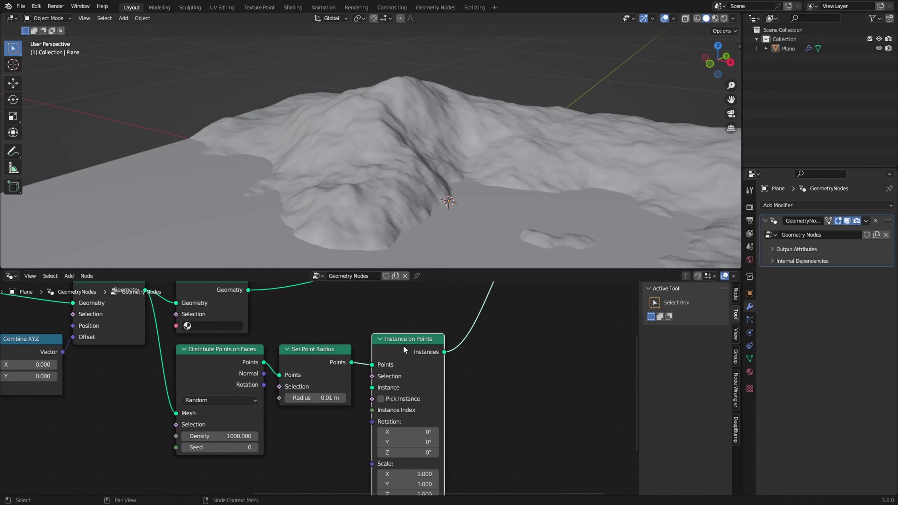
pyautogui.moveTo(439, 354); pyautogui.dragTo(451, 324)
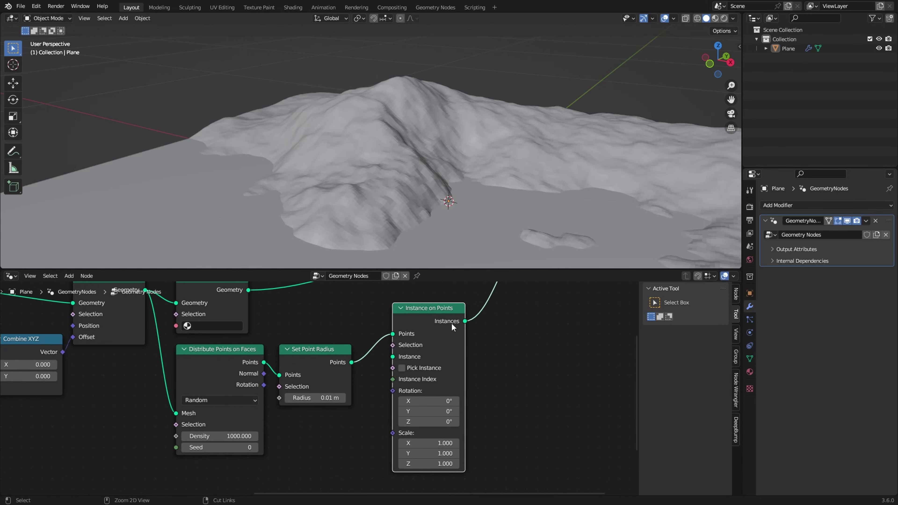
pyautogui.scroll(-2, 415, 387)
pyautogui.scroll(2, 393, 345)
pyautogui.moveTo(346, 399)
pyautogui.mouseDown(button='middle')
pyautogui.moveTo(393, 350)
pyautogui.moveTo(341, 393)
pyautogui.mouseUp(button='middle')
pyautogui.moveTo(449, 156); pyautogui.dragTo(456, 147, button='middle')
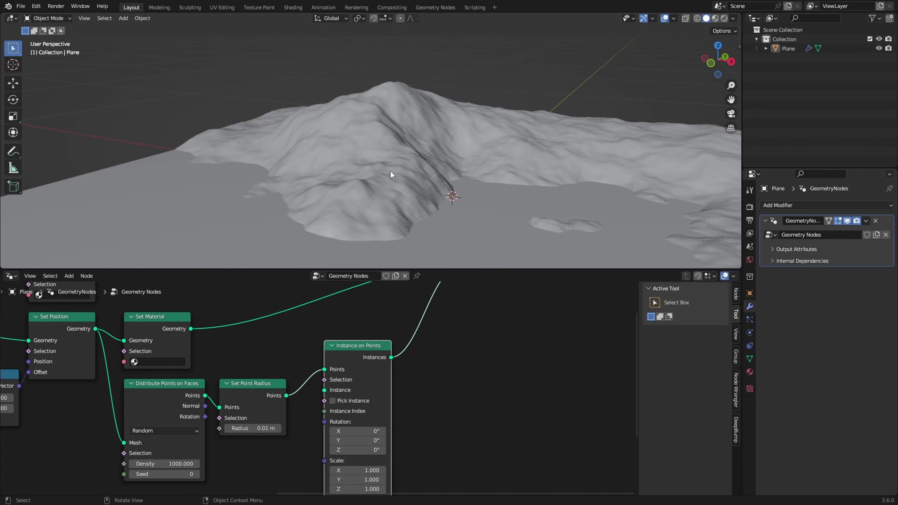
# - Add a Cube mesh primitive node linked to the Instance input of Instance on Points
pyautogui.moveTo(328, 396); pyautogui.dragTo(352, 328, button='middle')
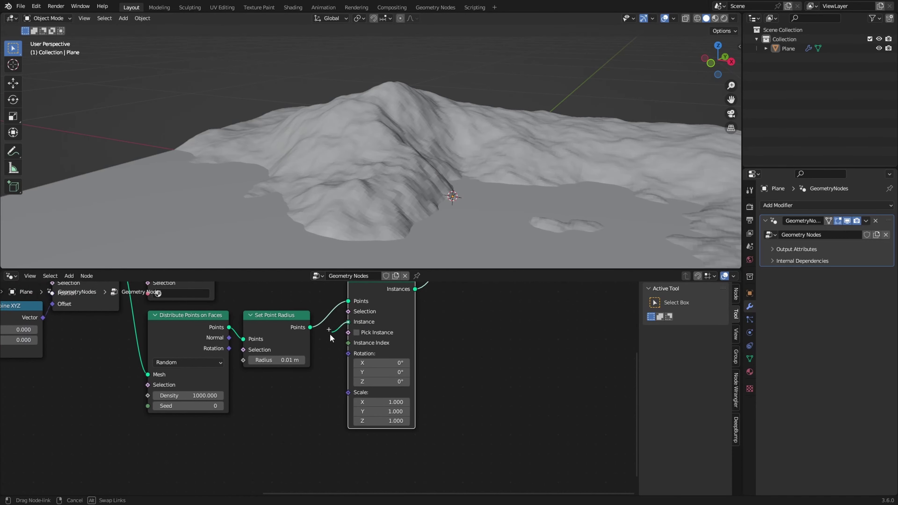
pyautogui.moveTo(258, 453); pyautogui.dragTo(257, 452)
pyautogui.write('cube')
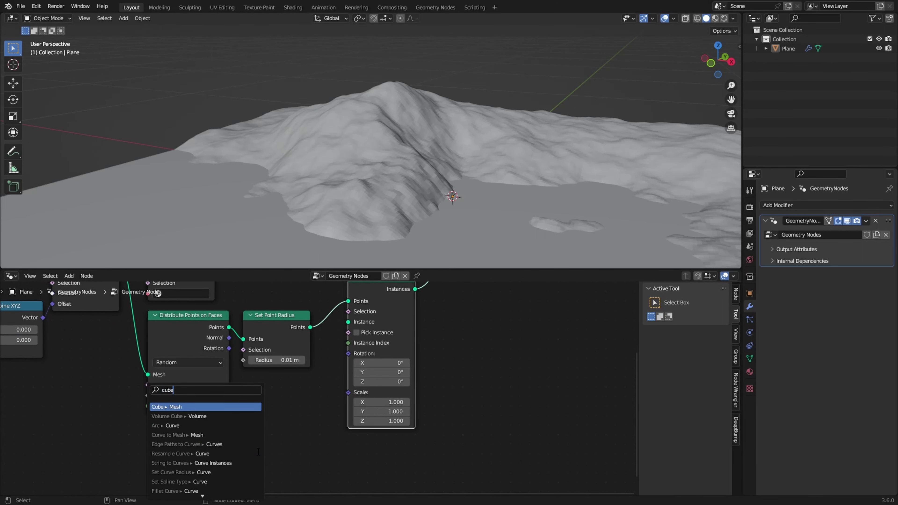
pyautogui.press('Return')
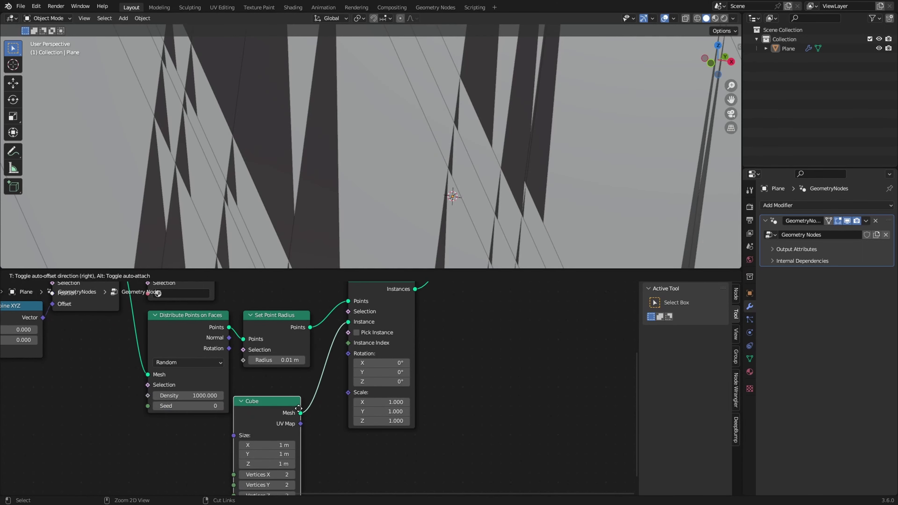
pyautogui.click(300, 405)
# - Set the instanced cube's size to 0.05 m on X, Y and Z, and inspect the cubes on the terrain
pyautogui.moveTo(309, 436); pyautogui.dragTo(324, 394, button='middle')
pyautogui.moveTo(287, 403); pyautogui.dragTo(250, 403)
pyautogui.scroll(-4, 475, 126)
pyautogui.moveTo(475, 126); pyautogui.dragTo(507, 205, button='middle')
pyautogui.scroll(4, 460, 138)
pyautogui.scroll(-3, 568, 169)
pyautogui.scroll(-3, 299, 368)
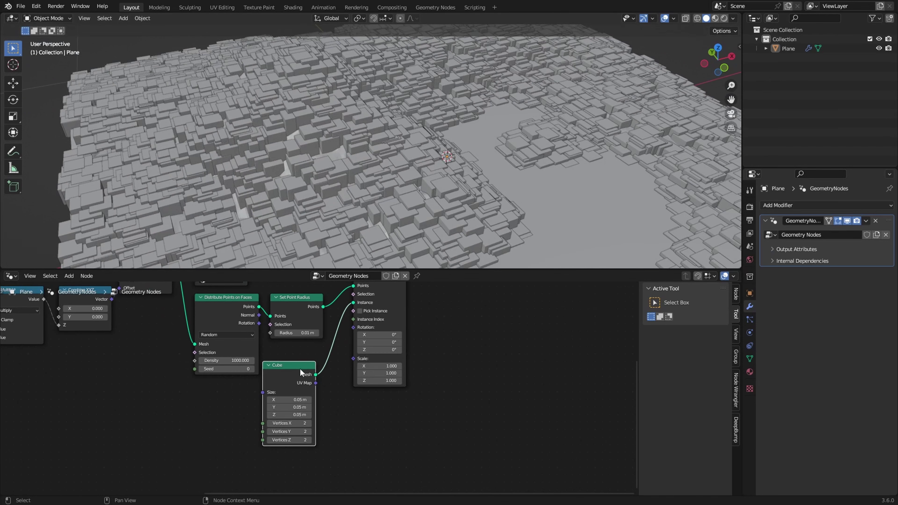
# - Delete the Cube node feeding Instance on Points
pyautogui.press('x')
pyautogui.scroll(-2, 491, 153)
pyautogui.moveTo(491, 153); pyautogui.dragTo(428, 157, button='middle')
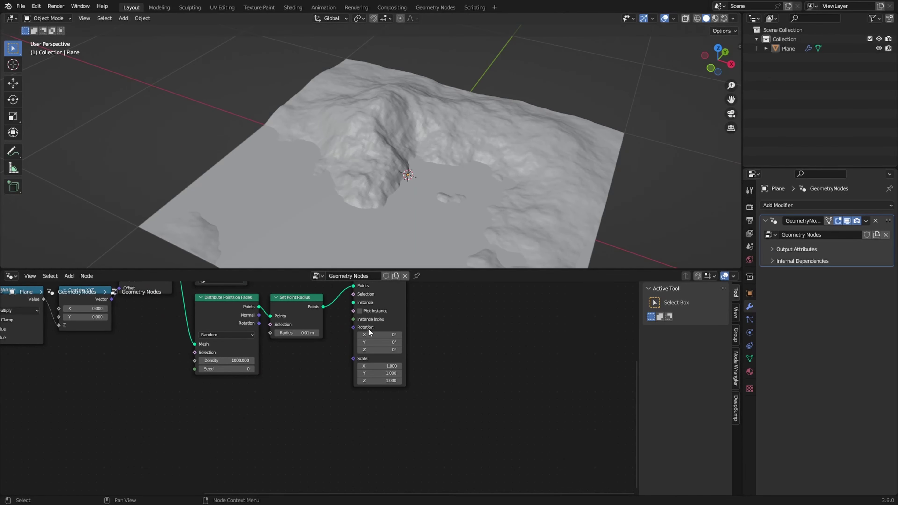
# - Add an Object Info node with its Geometry linked to the Instance input, and place it below Set Point Radius
pyautogui.moveTo(354, 303); pyautogui.dragTo(303, 395)
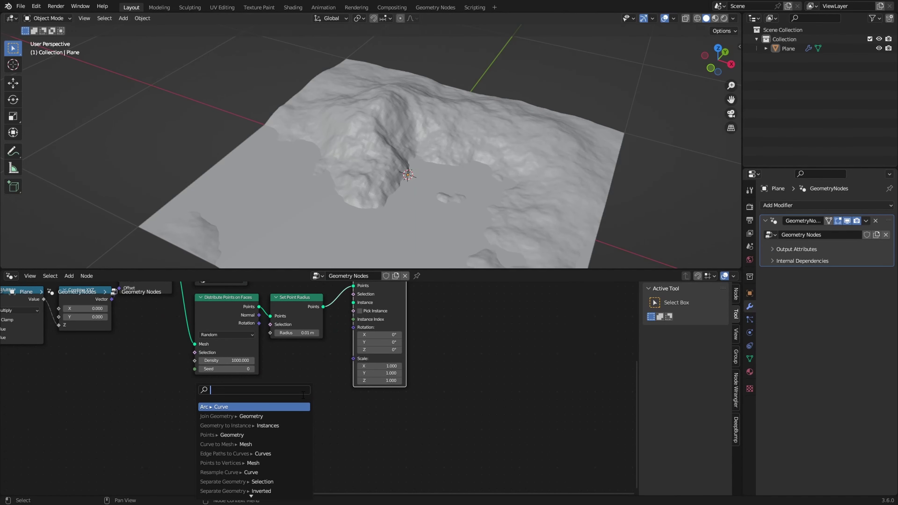
pyautogui.write('obj')
pyautogui.press('Return')
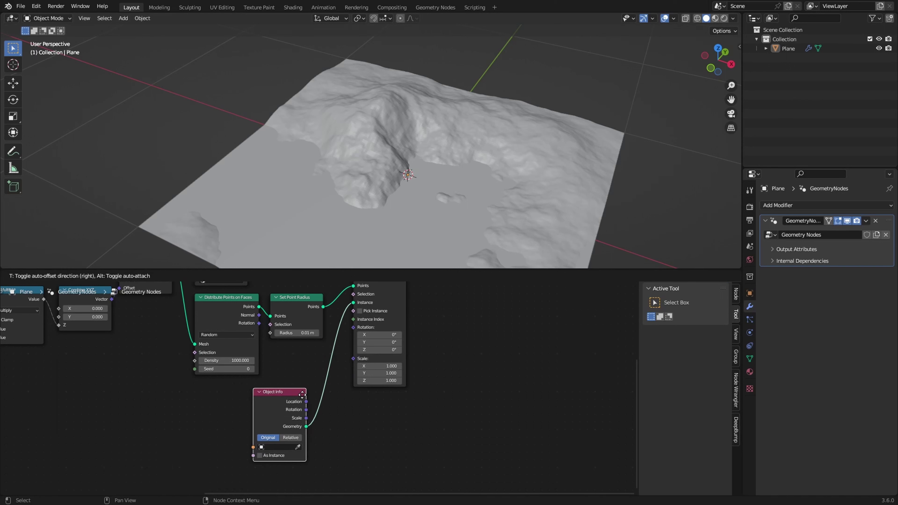
pyautogui.click(298, 382)
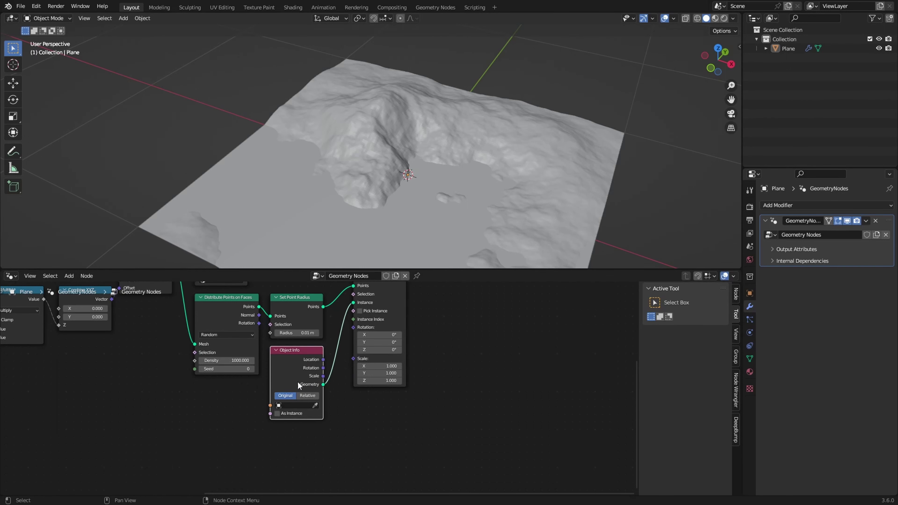
pyautogui.scroll(3, 298, 381)
pyautogui.click(253, 419)
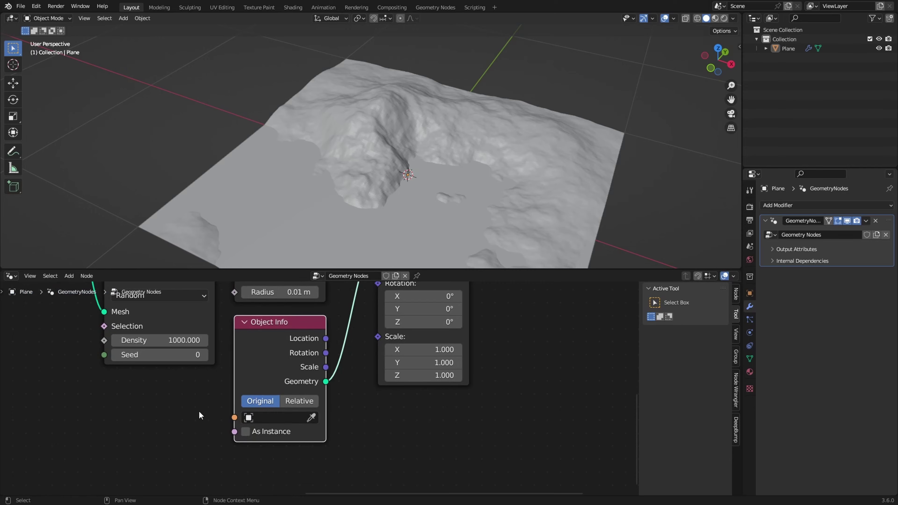
# - Spawn the deciduous botaniq Aspen asset Tree_Populus-tremuloides_C_autumn with Make editable enabled
pyautogui.moveTo(421, 173); pyautogui.dragTo(562, 177, button='middle')
pyautogui.press('n')
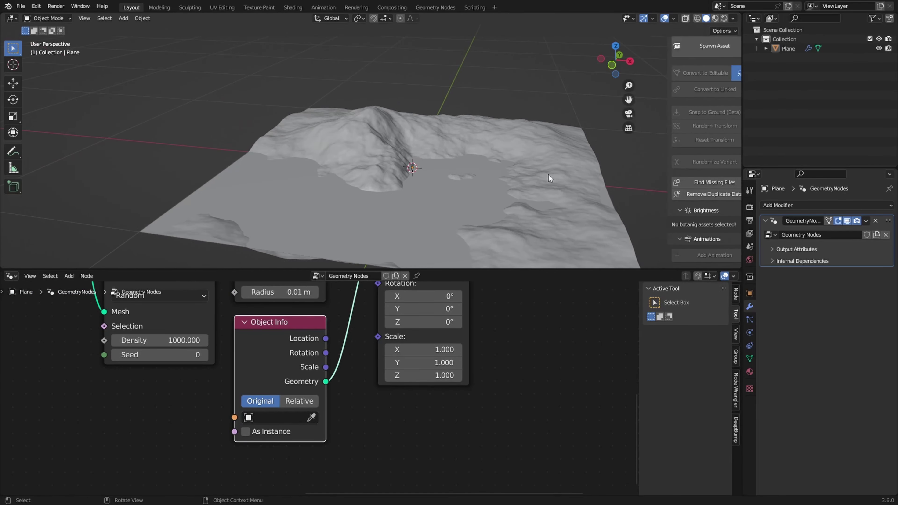
pyautogui.scroll(1, 696, 206)
pyautogui.click(690, 64)
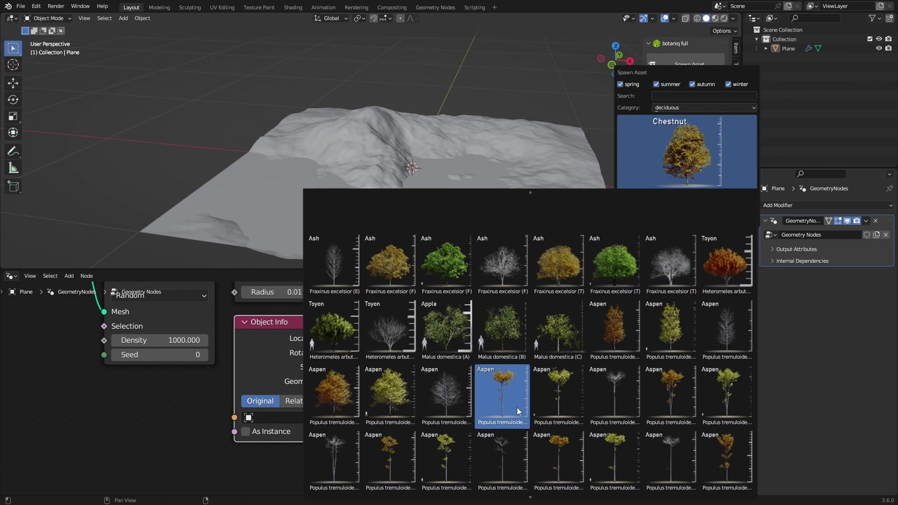
pyautogui.click(518, 411)
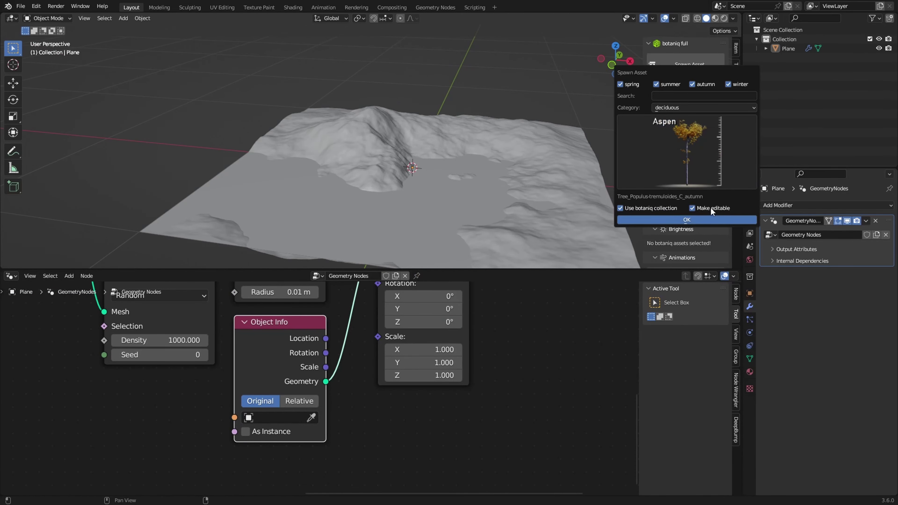
pyautogui.press('Return')
# - Scale the spawned Aspen tree down and move it along Z to below the terrain
pyautogui.press('s')
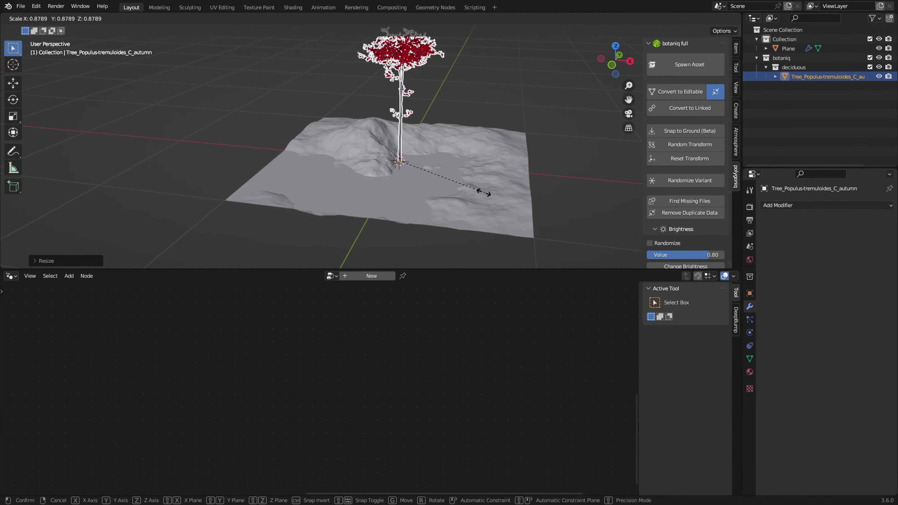
pyautogui.click(437, 173)
pyautogui.press('g')
pyautogui.press('z')
pyautogui.click(449, 66)
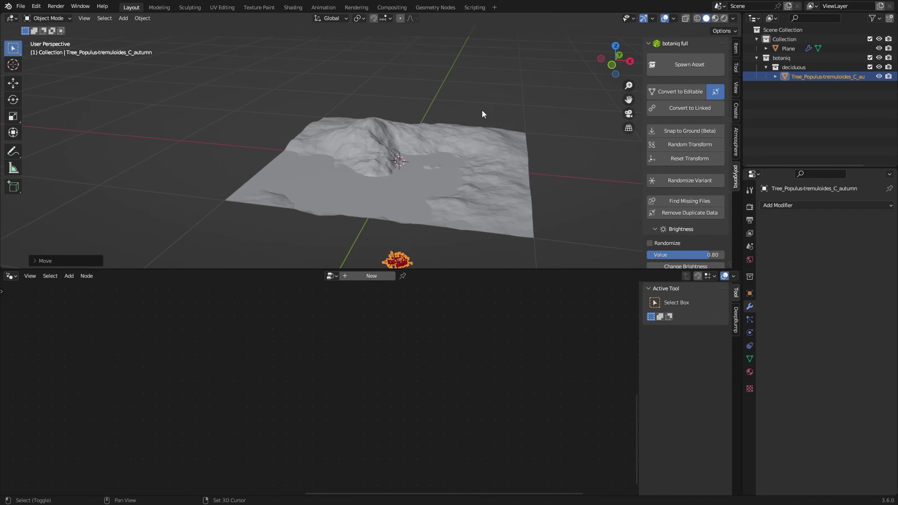
# - Select the terrain plane and assign the editable Tree_Populus-tremuloides_C_autumn as the Object Info node's object
pyautogui.scroll(3, 481, 110)
pyautogui.moveTo(424, 130); pyautogui.dragTo(406, 149, button='middle')
pyautogui.click(406, 153)
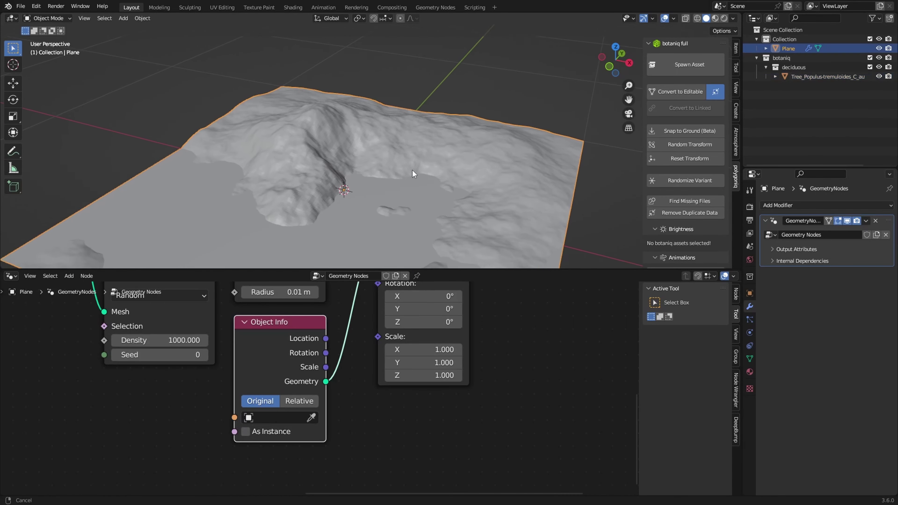
pyautogui.click(271, 416)
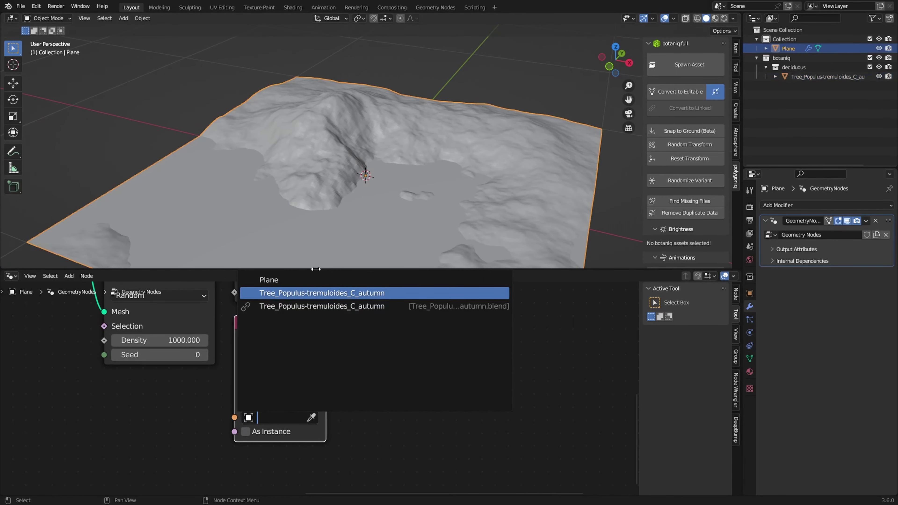
pyautogui.press('Return')
# - Set the Distribute Points on Faces density to 25 and inspect the trees scattered over the terrain
pyautogui.scroll(-4, 346, 217)
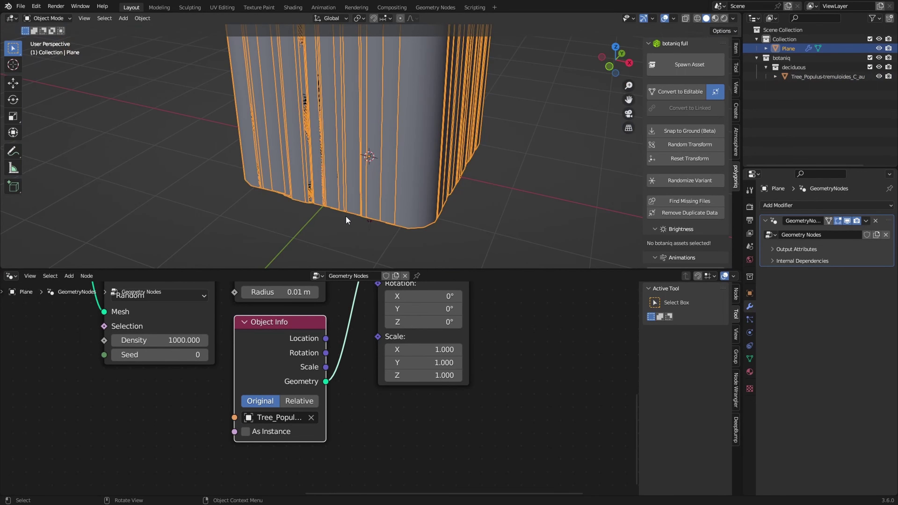
pyautogui.scroll(-3, 392, 189)
pyautogui.click(169, 436)
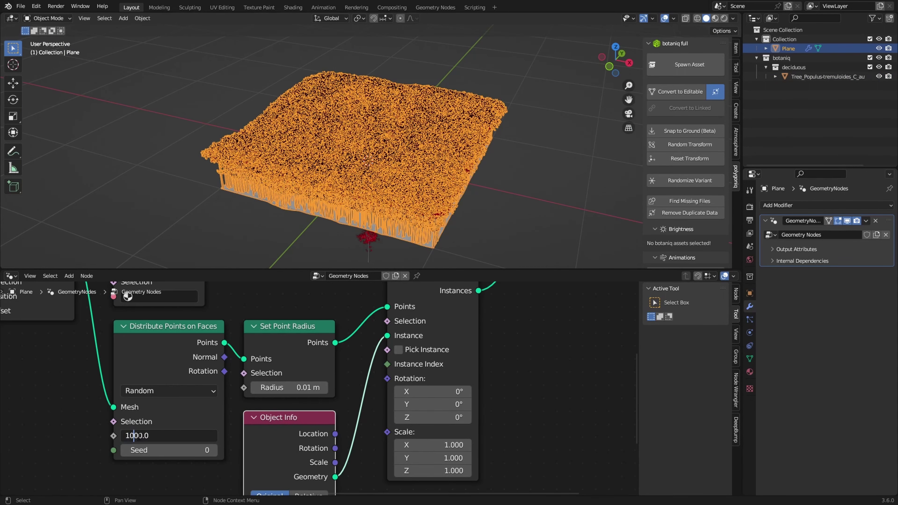
pyautogui.press('BackSpace')
pyautogui.press('Return')
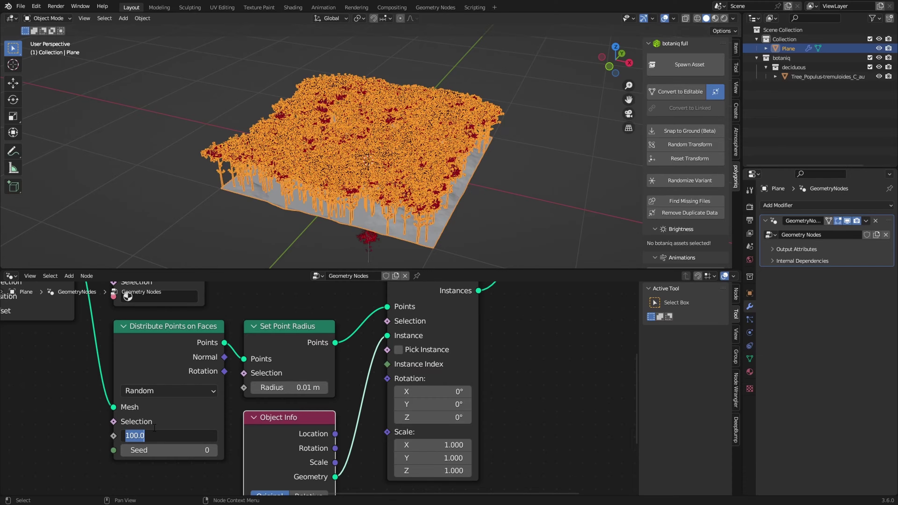
pyautogui.press('Return')
pyautogui.click(533, 184)
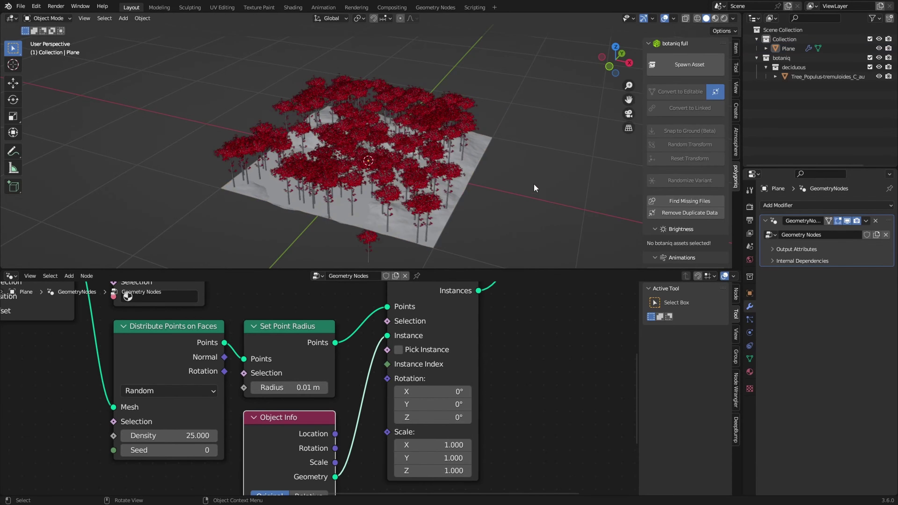
pyautogui.scroll(5, 459, 176)
pyautogui.moveTo(533, 185); pyautogui.dragTo(404, 174, button='middle')
pyautogui.scroll(-5, 446, 171)
pyautogui.scroll(3, 419, 161)
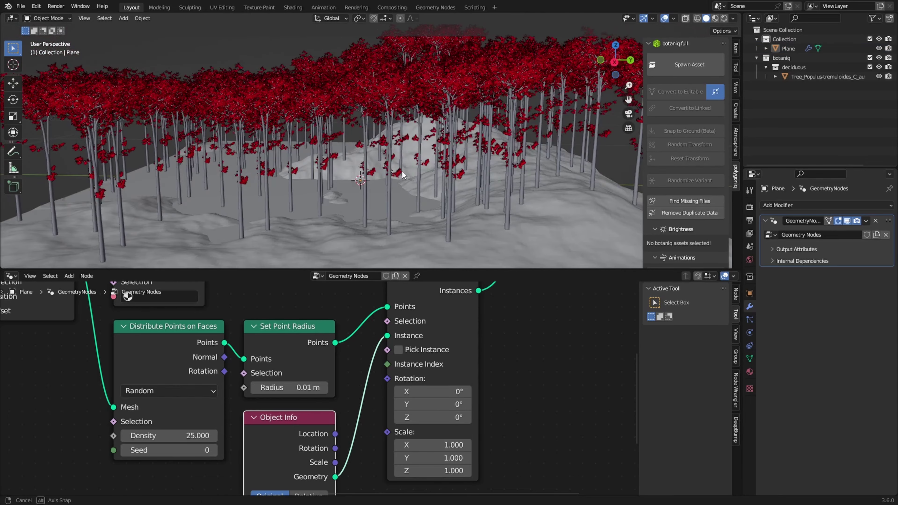
# - Try adding a Collection Info node and linking its Instances output to the Instance on Points node
pyautogui.scroll(-2, 356, 378)
pyautogui.moveTo(357, 378); pyautogui.dragTo(355, 301, button='middle')
pyautogui.scroll(3, 313, 425)
pyautogui.moveTo(313, 389); pyautogui.dragTo(387, 423, button='middle')
pyautogui.hotkey('shift', 'a')
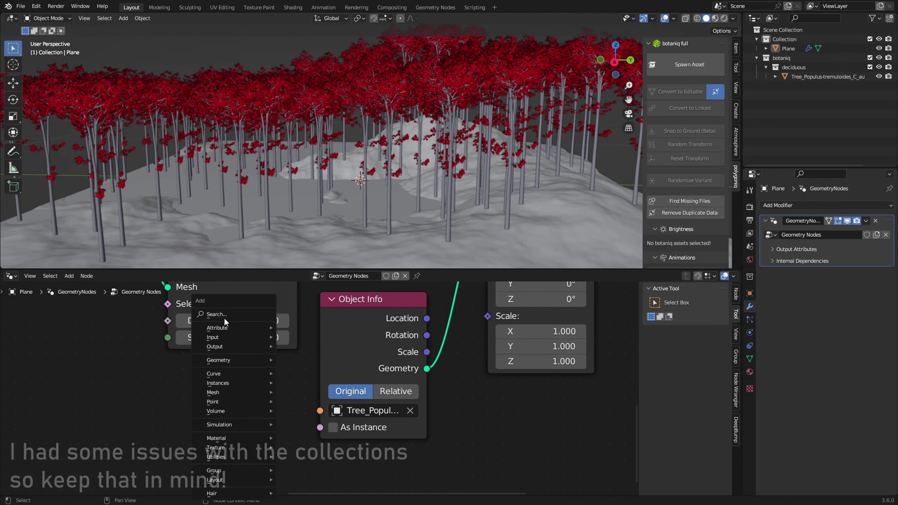
pyautogui.click(224, 317)
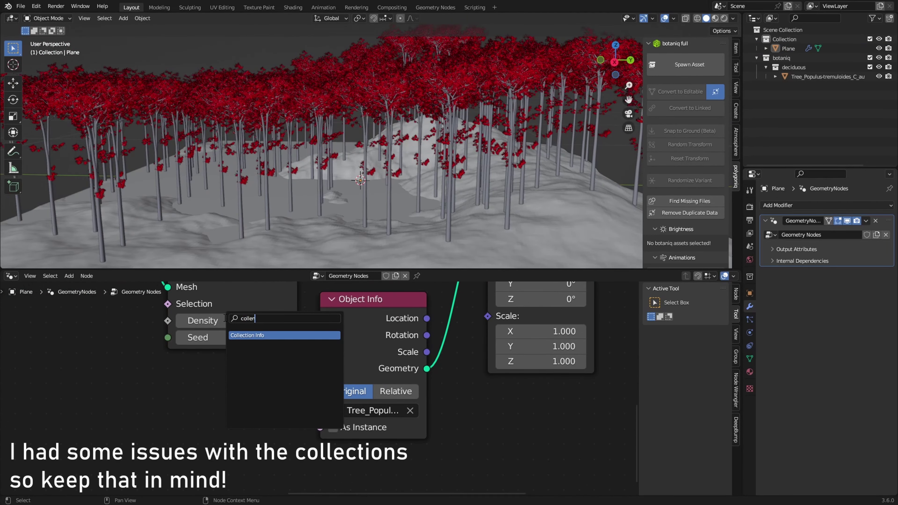
pyautogui.press('Return')
pyautogui.click(293, 386)
pyautogui.scroll(-2, 214, 440)
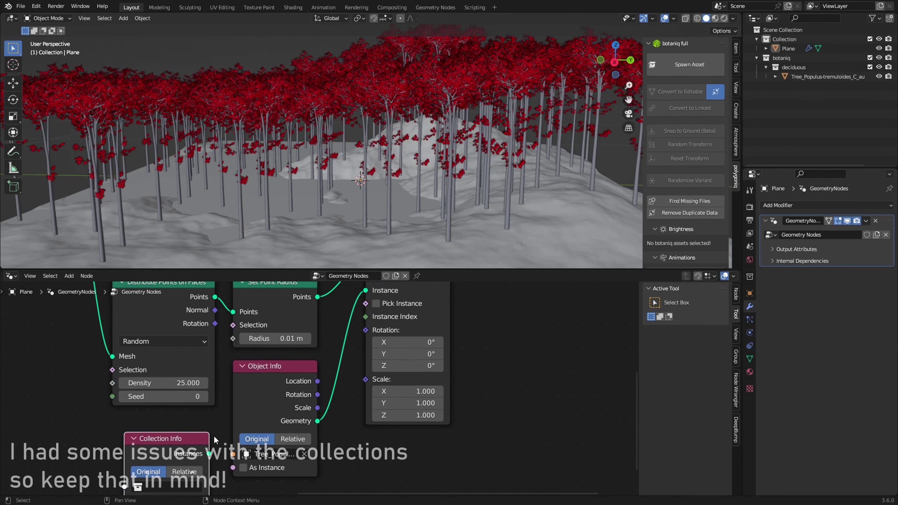
pyautogui.moveTo(208, 454); pyautogui.dragTo(366, 316)
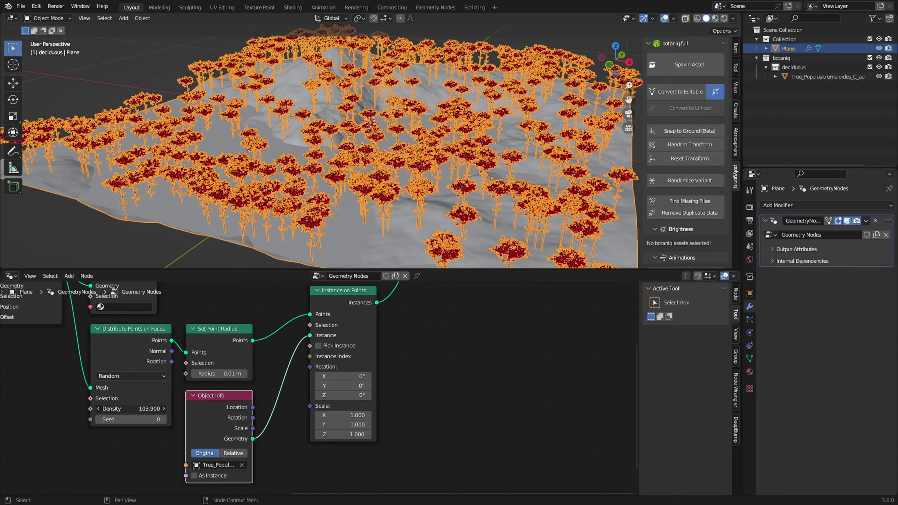
# - Set the Distribute Points on Faces density to 126.3 and its seed to 234
pyautogui.moveTo(130, 409); pyautogui.dragTo(166, 408)
pyautogui.scroll(-5, 314, 130)
pyautogui.moveTo(314, 130); pyautogui.dragTo(237, 168, button='middle')
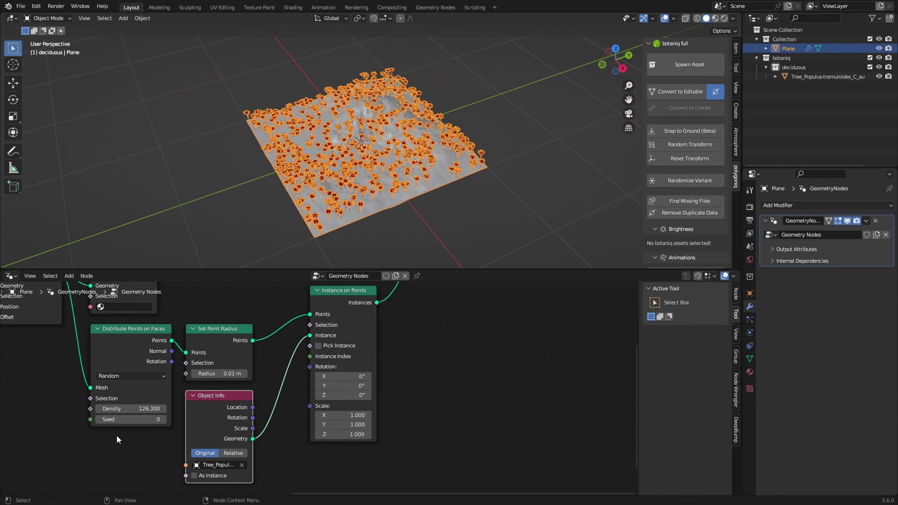
pyautogui.moveTo(131, 420); pyautogui.dragTo(152, 420)
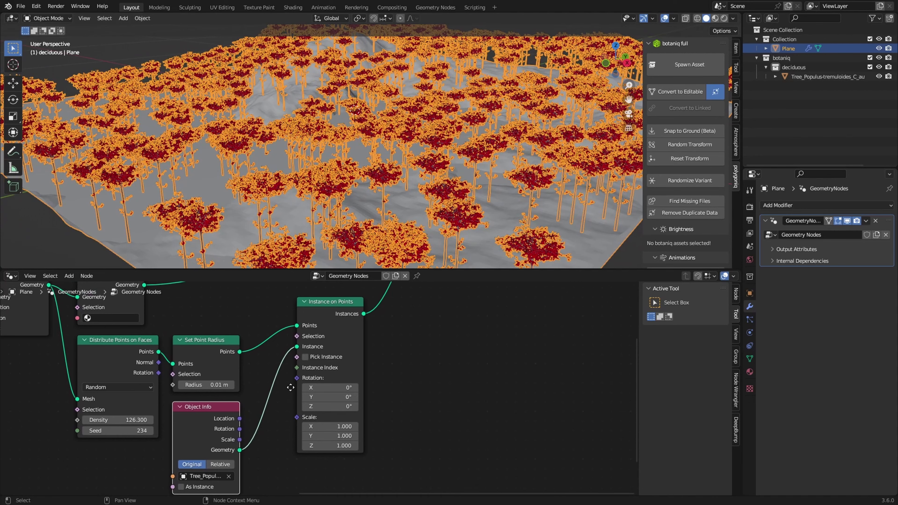
# - Add a Random Value node of type Vector linked to the Rotation input of Instance on Points
pyautogui.moveTo(290, 387); pyautogui.dragTo(338, 360, button='middle')
pyautogui.moveTo(213, 354); pyautogui.dragTo(172, 453)
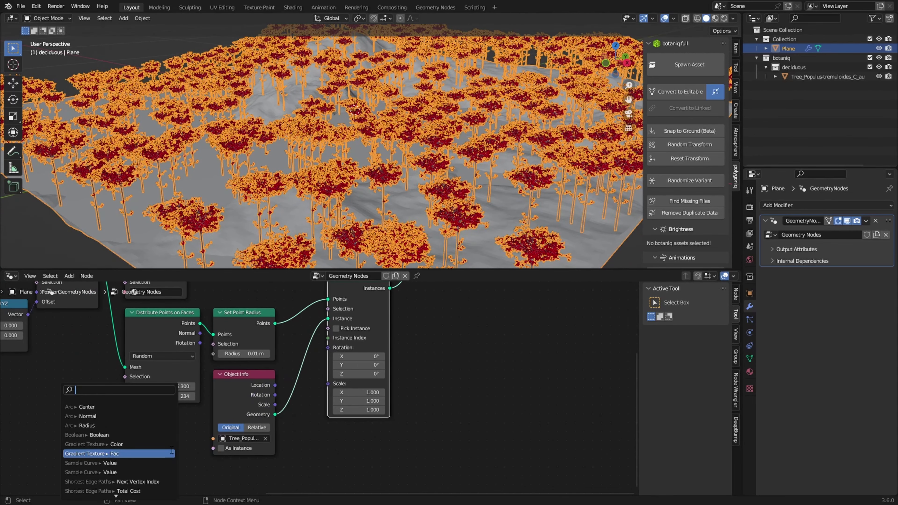
pyautogui.write('random')
pyautogui.press('Return')
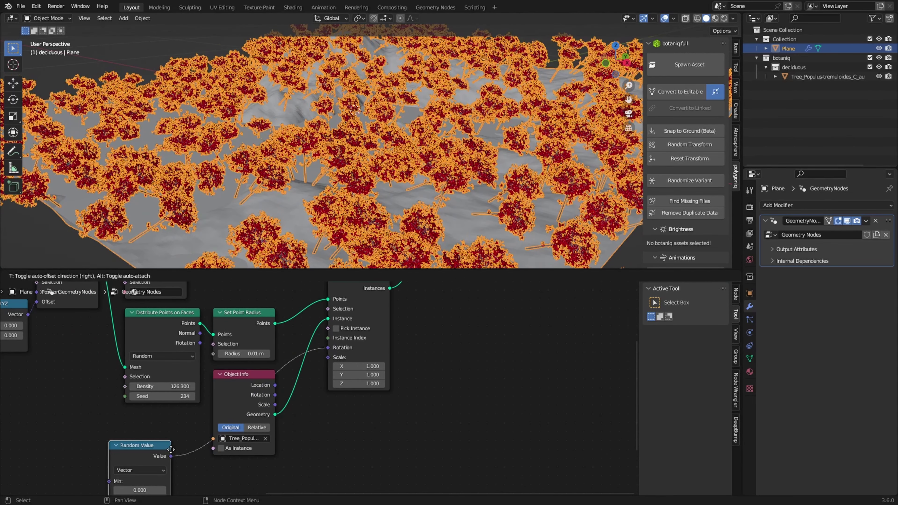
pyautogui.click(193, 422)
# - Set the Random Value node's Max X and Y components to 0.1 and deselect the terrain
pyautogui.moveTo(194, 422); pyautogui.dragTo(239, 379, button='middle')
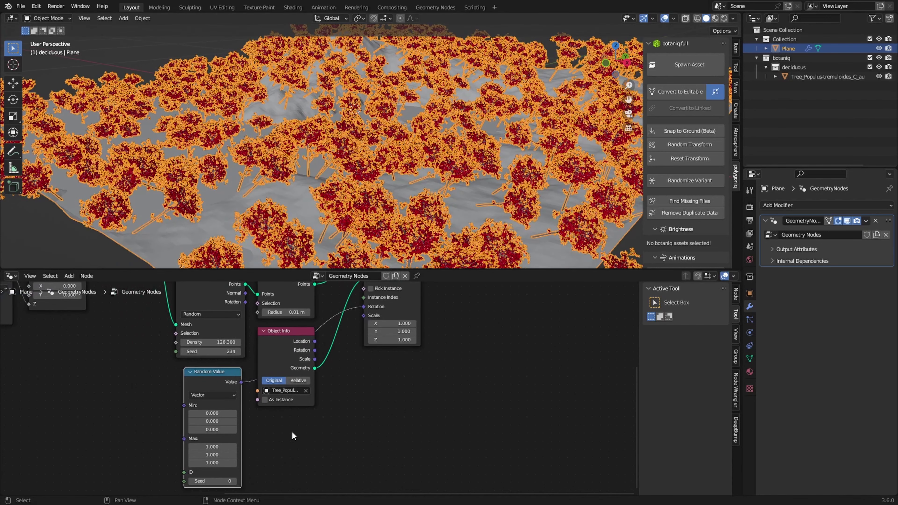
pyautogui.scroll(4, 200, 447)
pyautogui.moveTo(218, 420); pyautogui.dragTo(219, 418)
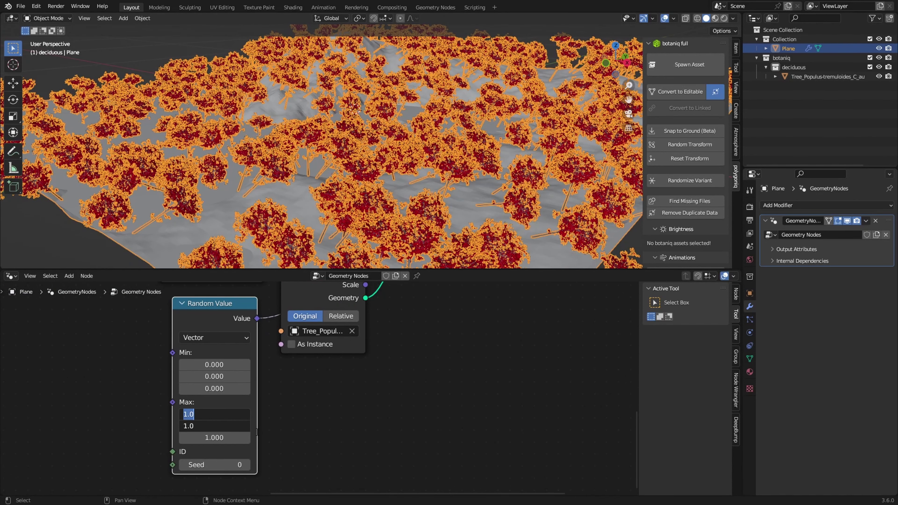
pyautogui.write('.1')
pyautogui.press('Return')
pyautogui.moveTo(396, 213)
pyautogui.mouseDown(button='middle')
pyautogui.moveTo(396, 85)
pyautogui.moveTo(398, 194)
pyautogui.moveTo(409, 195)
pyautogui.moveTo(387, 212)
pyautogui.mouseUp(button='middle')
pyautogui.click(399, 193)
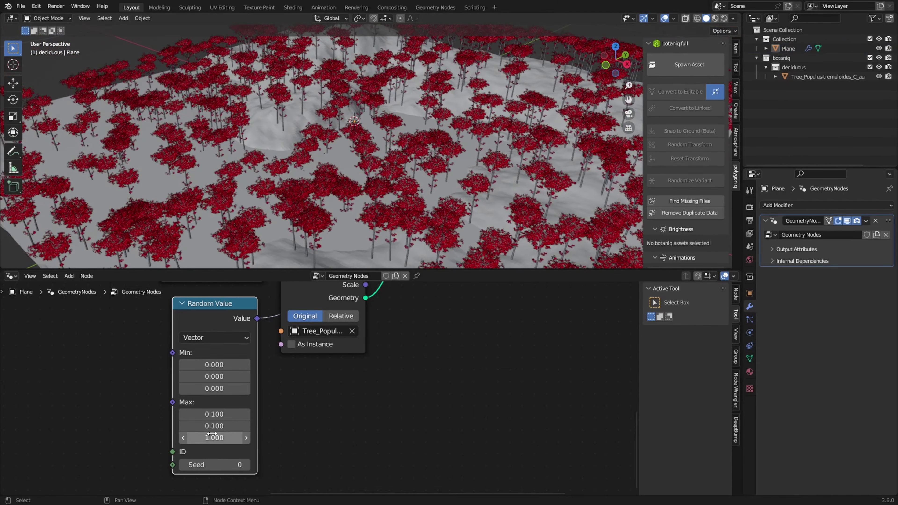
# - Set the Random Value node's Z range to a Min of -1 and a Max of 2
pyautogui.click(214, 439)
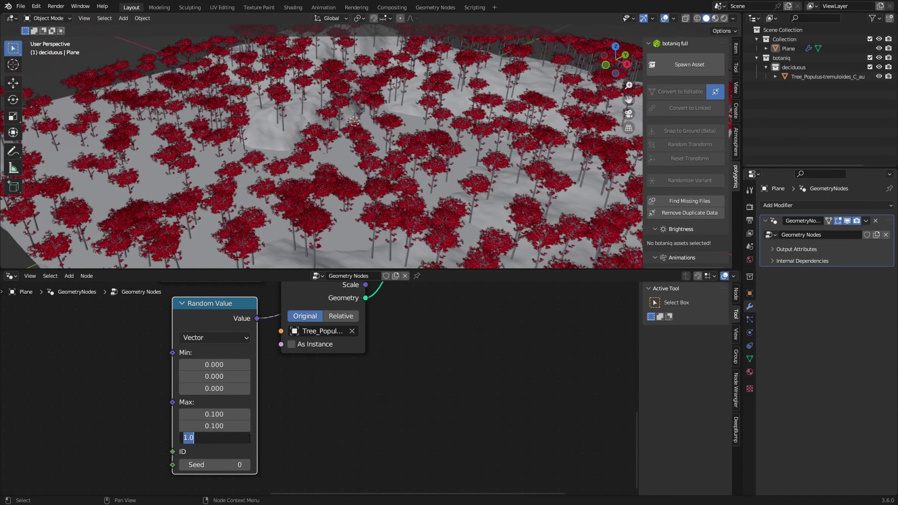
pyautogui.write('2')
pyautogui.press('Return')
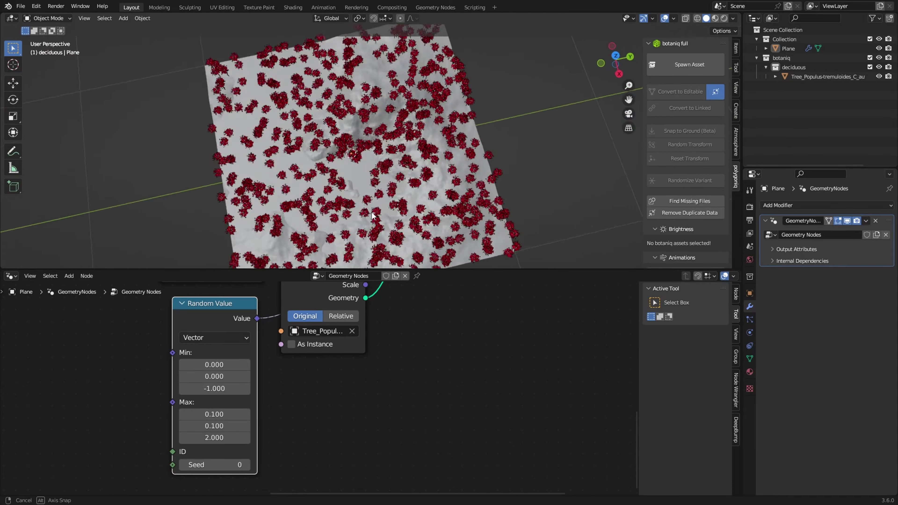
# - Examine the randomly rotated trees on the terrain from above, from the side and close up
pyautogui.moveTo(372, 212); pyautogui.dragTo(414, 174, button='middle')
pyautogui.scroll(-5, 422, 183)
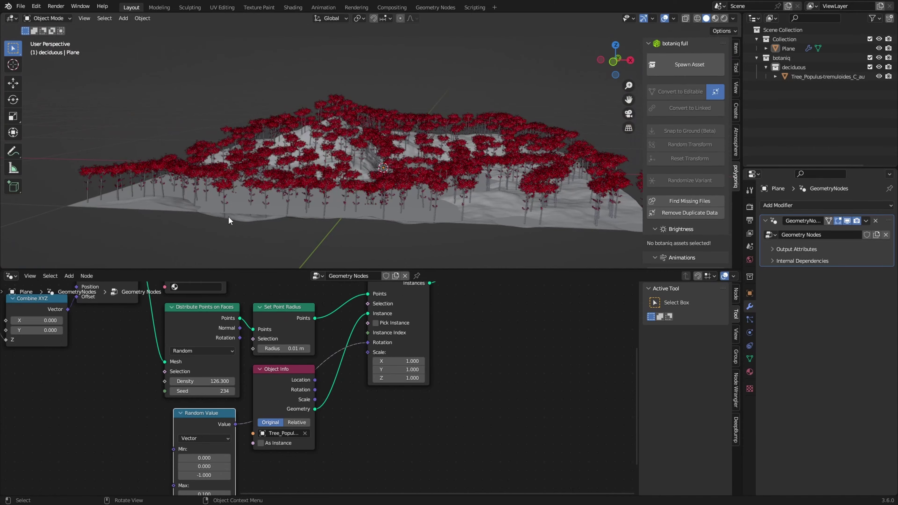
pyautogui.moveTo(228, 216); pyautogui.dragTo(240, 203, button='middle')
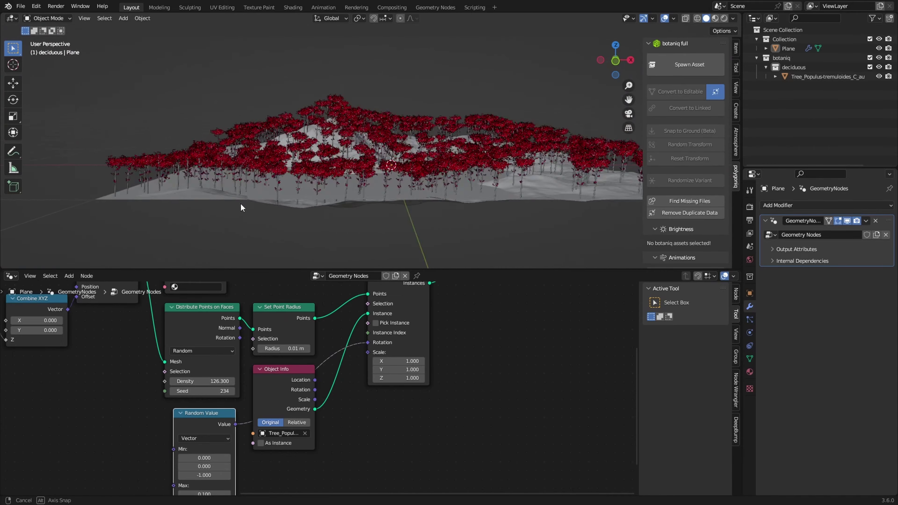
pyautogui.scroll(6, 318, 186)
pyautogui.keyDown('shift'); pyautogui.moveTo(315, 191); pyautogui.dragTo(367, 183, button='middle'); pyautogui.keyUp('shift')
pyautogui.scroll(-4, 392, 175)
pyautogui.scroll(-6, 323, 236)
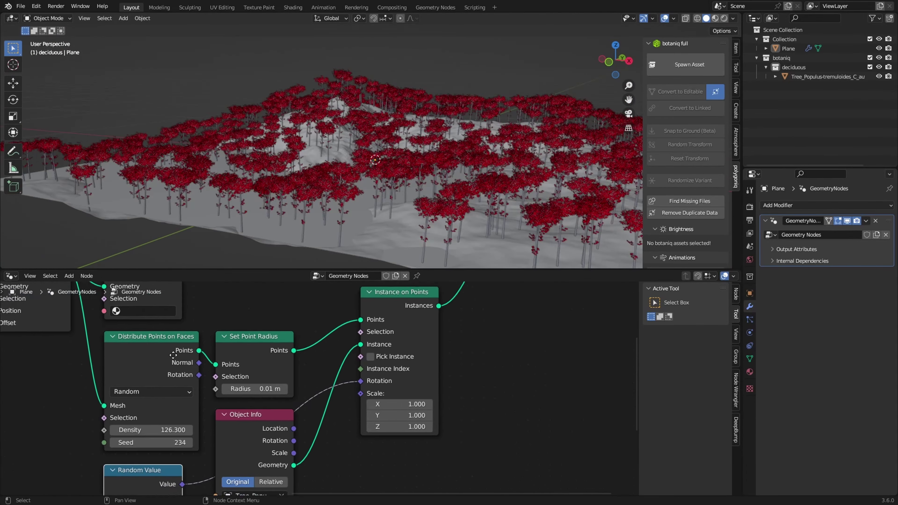
# - Move the Set Point Radius, Object Info and Instance on Points nodes away from Distribute Points on Faces to make room
pyautogui.moveTo(173, 356); pyautogui.dragTo(205, 334, button='middle')
pyautogui.scroll(-5, 412, 425)
pyautogui.moveTo(420, 421); pyautogui.dragTo(318, 461, button='middle')
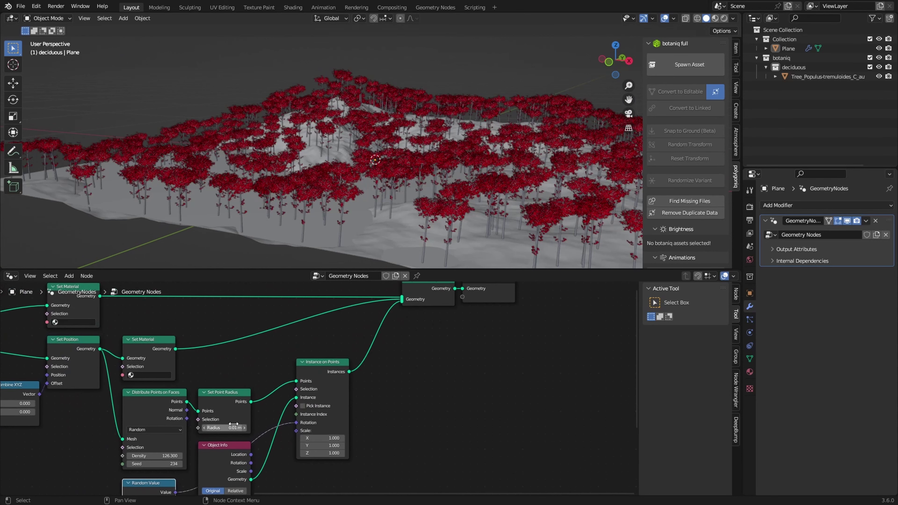
pyautogui.moveTo(233, 424); pyautogui.dragTo(270, 395, button='middle')
pyautogui.moveTo(263, 352); pyautogui.dragTo(264, 352)
pyautogui.press('g')
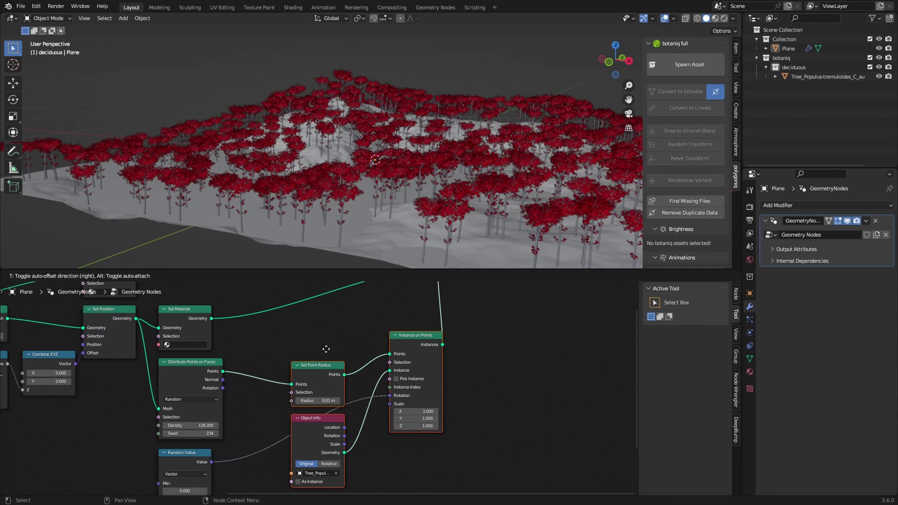
pyautogui.click(359, 340)
pyautogui.click(281, 351)
# - Insert a Delete Geometry node between Distribute Points on Faces and Set Point Radius
pyautogui.scroll(4, 281, 351)
pyautogui.moveTo(184, 369); pyautogui.dragTo(220, 379, button='middle')
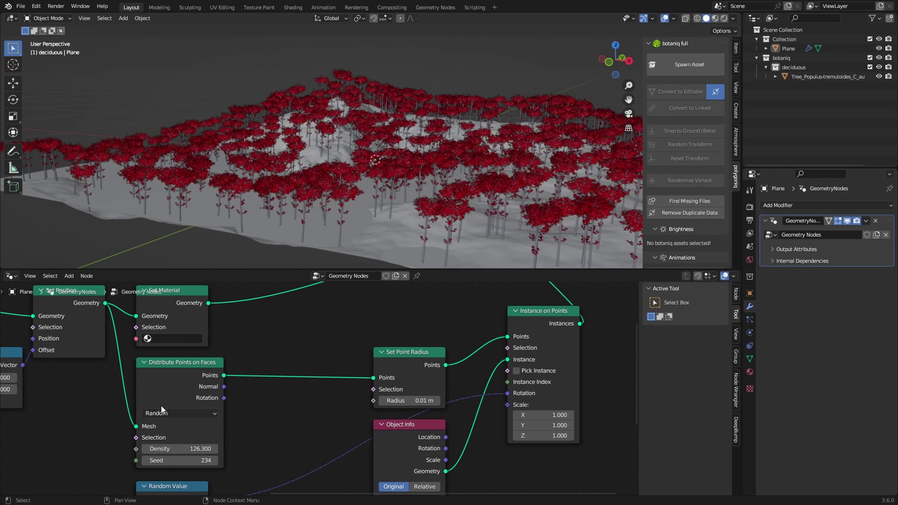
pyautogui.hotkey('shift', 'a')
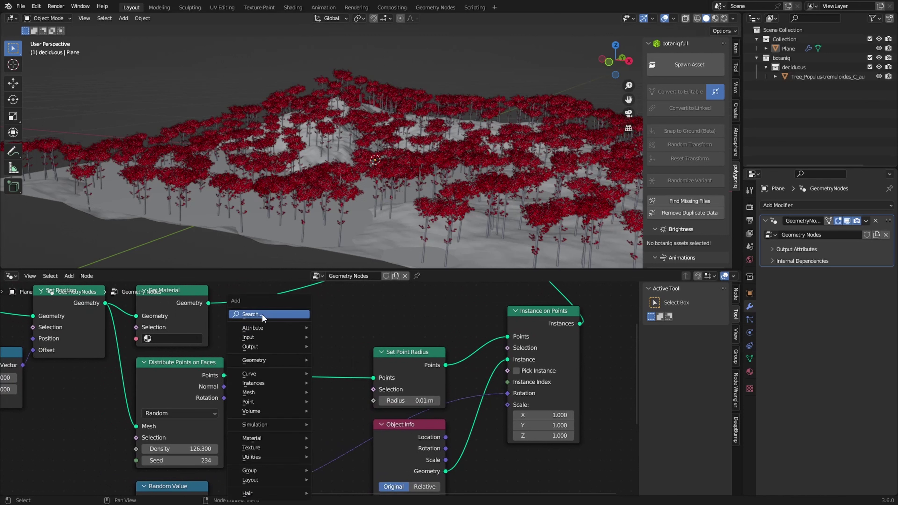
pyautogui.write('delete')
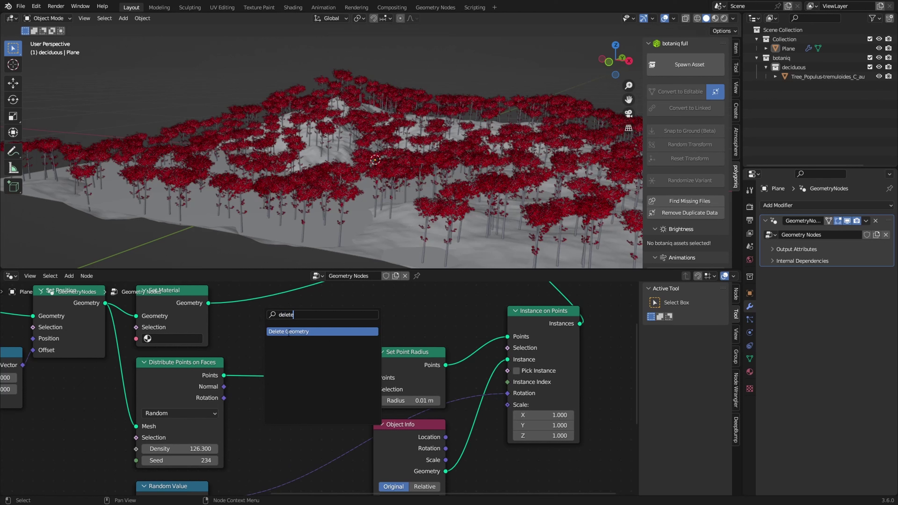
pyautogui.press('Return')
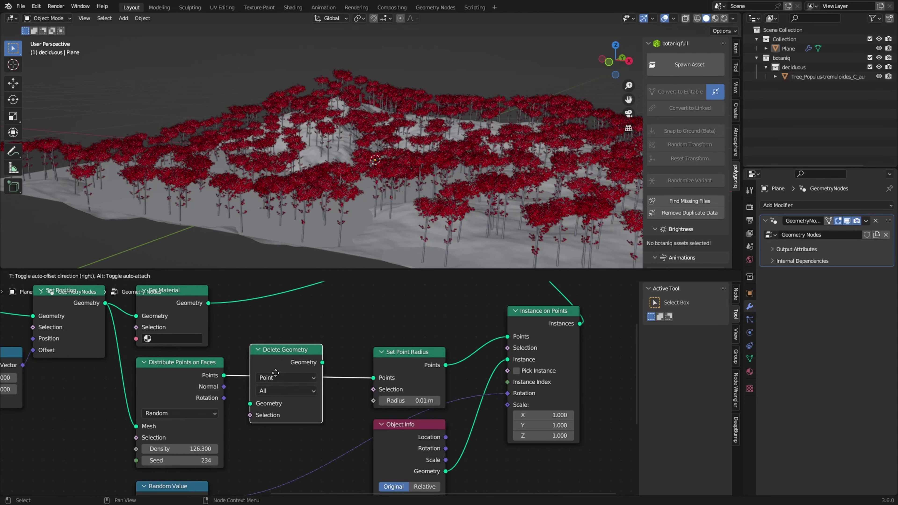
pyautogui.click(293, 381)
pyautogui.click(285, 377)
pyautogui.click(285, 375)
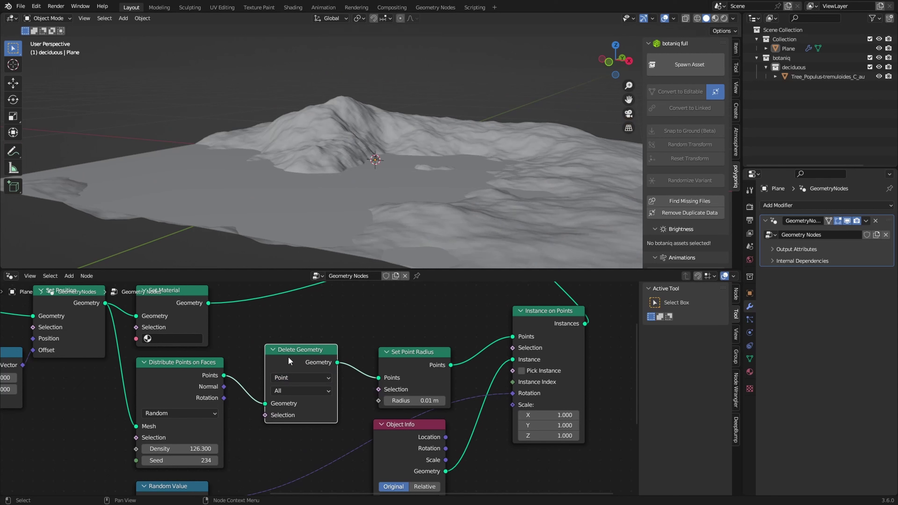
# - Add a clamped Multiply node with value 0.5, fed by the displacement's final Multiply node, and connect it to Delete Geometry's Selection
pyautogui.moveTo(306, 370); pyautogui.dragTo(291, 383)
pyautogui.moveTo(283, 409); pyautogui.dragTo(356, 343, button='middle')
pyautogui.scroll(-4, 358, 368)
pyautogui.moveTo(360, 395); pyautogui.dragTo(393, 377, button='middle')
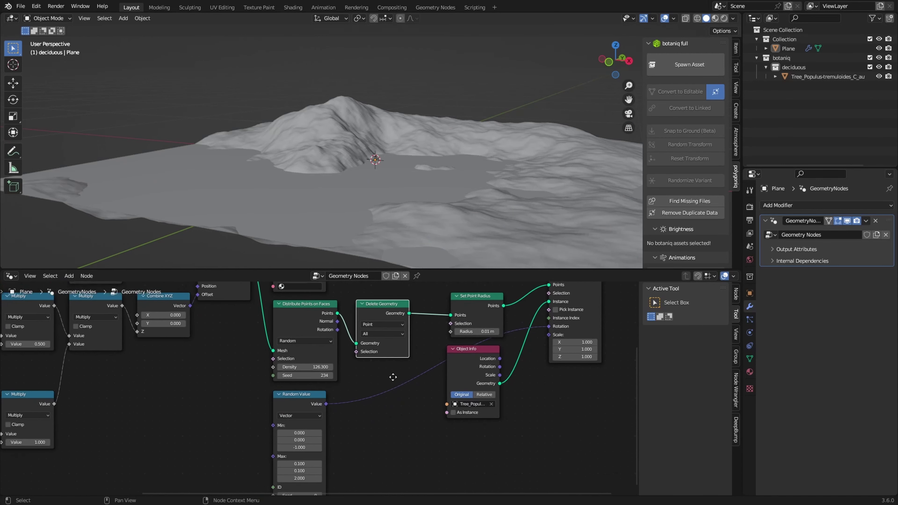
pyautogui.scroll(4, 392, 375)
pyautogui.moveTo(372, 337); pyautogui.dragTo(200, 460)
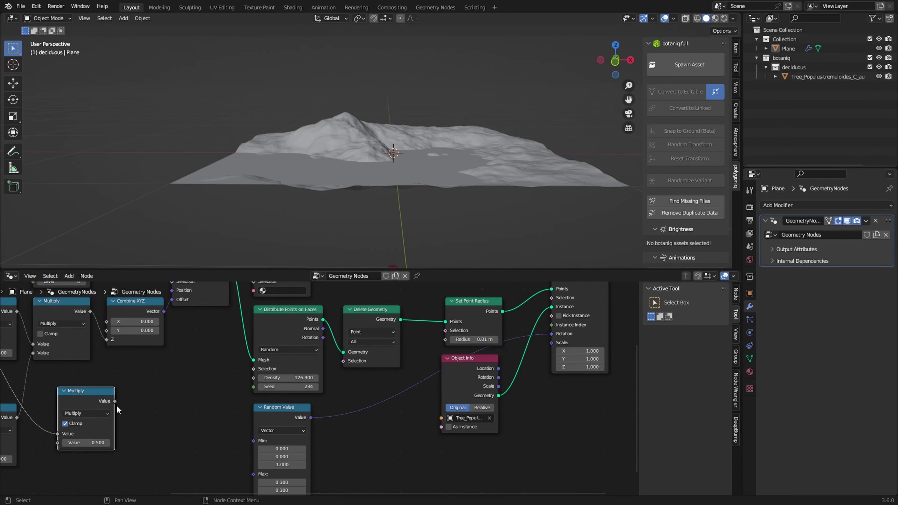
pyautogui.moveTo(116, 418); pyautogui.dragTo(344, 361)
pyautogui.moveTo(407, 198)
pyautogui.mouseDown(button='middle')
pyautogui.moveTo(428, 205)
pyautogui.moveTo(418, 206)
pyautogui.mouseUp(button='middle')
# - Set the clamped Multiply node's value to -0.5 to invert which points are deleted, and inspect the trees
pyautogui.scroll(4, 326, 394)
pyautogui.moveTo(129, 389); pyautogui.dragTo(290, 376, button='middle')
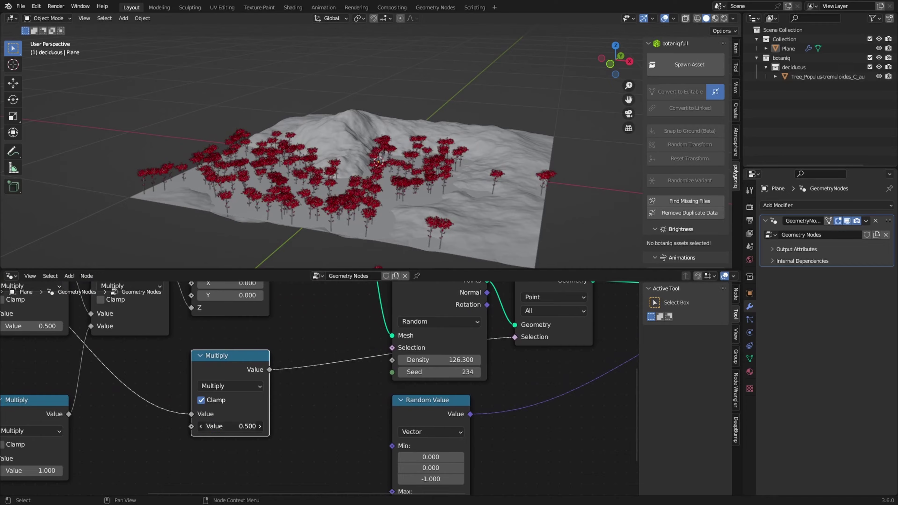
pyautogui.click(232, 426)
pyautogui.write('-.5')
pyautogui.press('Return')
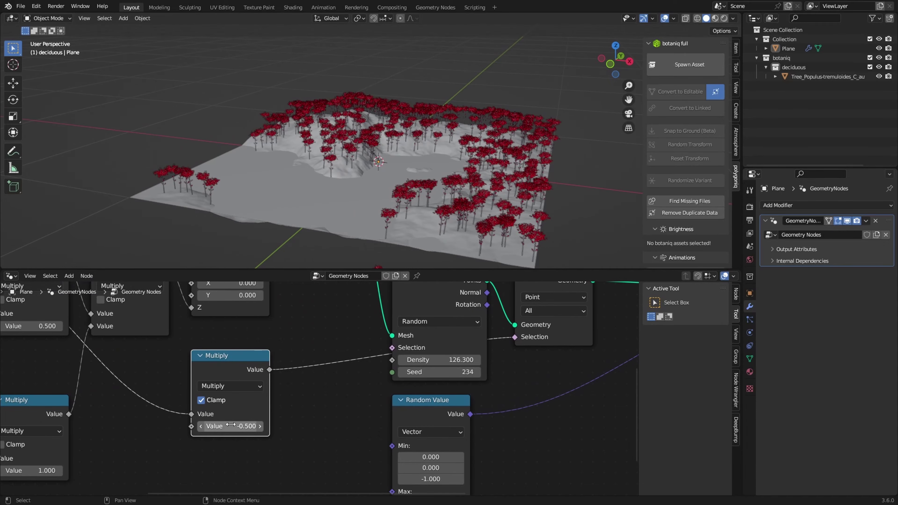
pyautogui.moveTo(336, 193); pyautogui.dragTo(343, 174, button='middle')
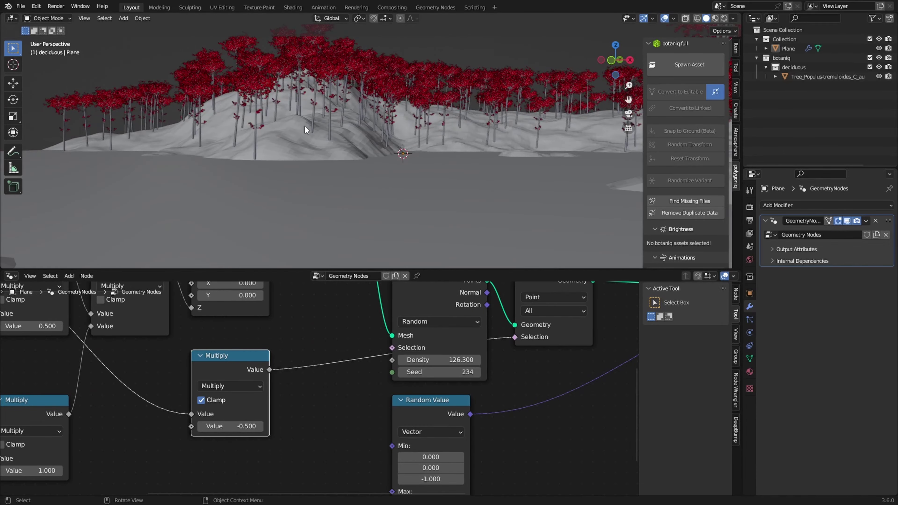
pyautogui.moveTo(305, 127)
pyautogui.mouseDown(button='middle')
pyautogui.moveTo(283, 142)
pyautogui.moveTo(233, 146)
pyautogui.moveTo(298, 126)
pyautogui.moveTo(294, 132)
pyautogui.mouseUp(button='middle')
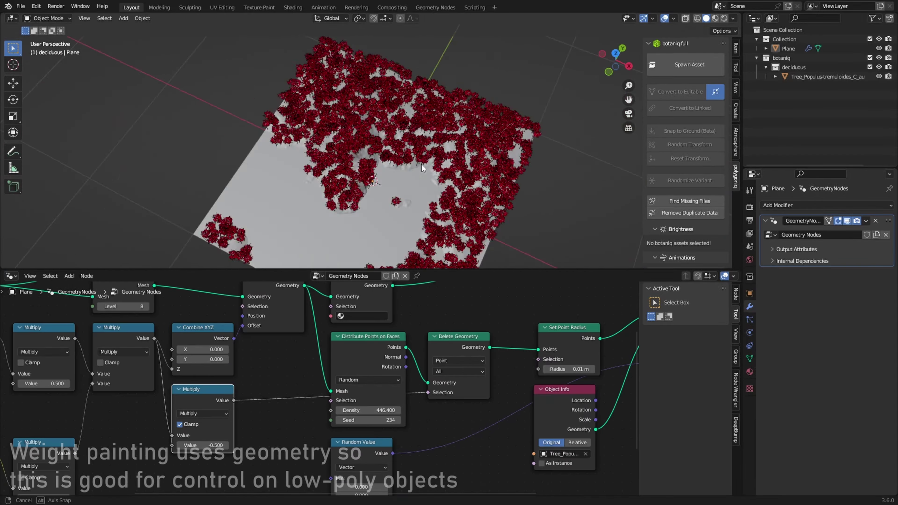
# - Inspect the tree coverage on the terrain close up and save the file
pyautogui.moveTo(422, 165); pyautogui.dragTo(460, 152, button='middle')
pyautogui.scroll(3, 429, 147)
pyautogui.scroll(4, 442, 185)
pyautogui.hotkey('ctrl', 's')
pyautogui.scroll(-4, 453, 325)
# - Add a Combine XYZ node connected to the Scale input of Instance on Points
pyautogui.moveTo(453, 325); pyautogui.dragTo(297, 282, button='middle')
pyautogui.scroll(3, 345, 357)
pyautogui.moveTo(340, 353); pyautogui.dragTo(347, 353)
pyautogui.moveTo(438, 288); pyautogui.dragTo(391, 354, button='middle')
pyautogui.scroll(2, 391, 354)
pyautogui.moveTo(390, 394); pyautogui.dragTo(407, 329, button='middle')
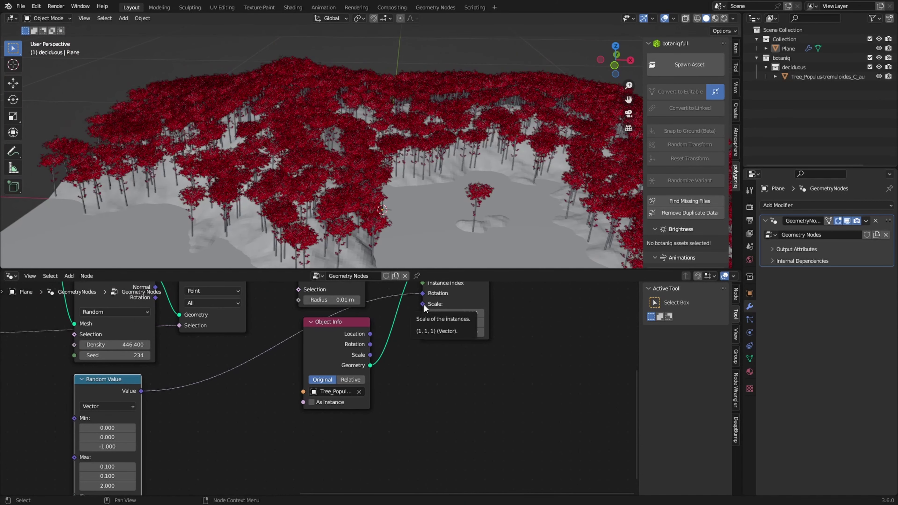
pyautogui.moveTo(424, 304); pyautogui.dragTo(471, 431)
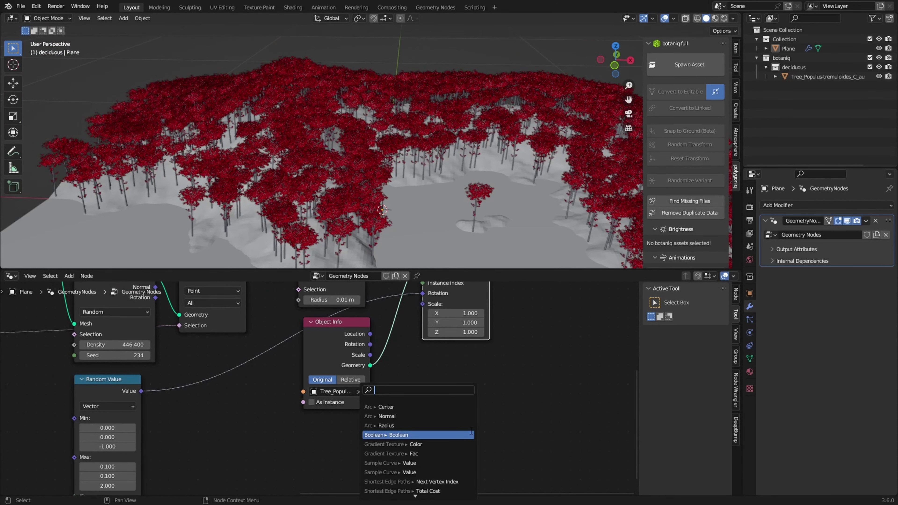
pyautogui.write('combine')
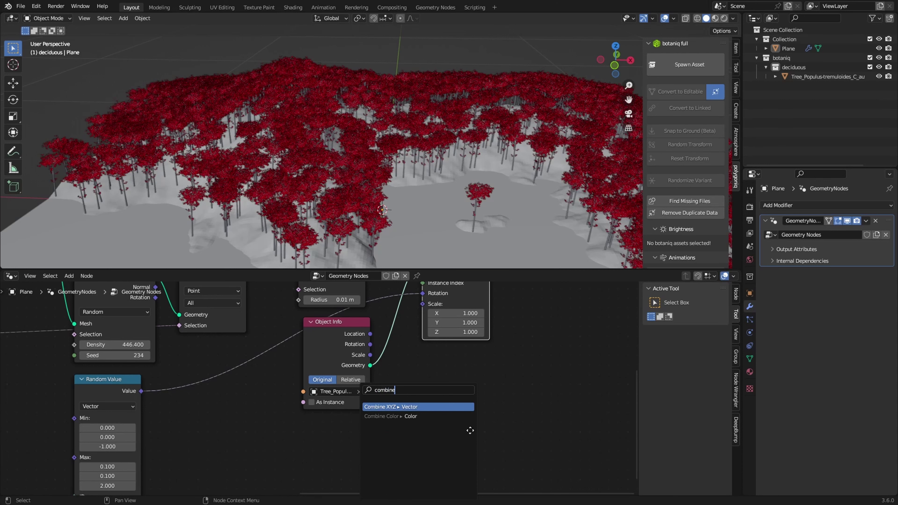
pyautogui.press('Return')
pyautogui.click(313, 444)
pyautogui.moveTo(313, 444); pyautogui.dragTo(371, 401, button='middle')
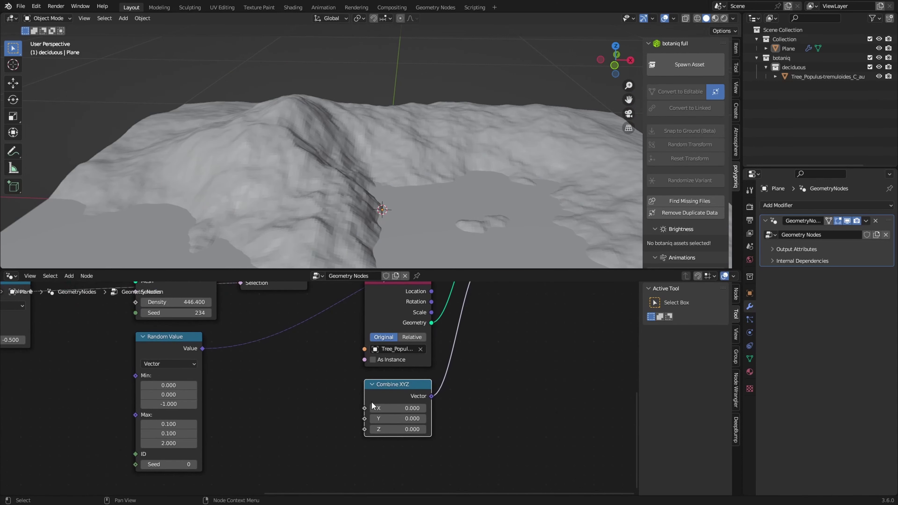
# - Add a float Random Value node and connect its Value to the X, Y and Z inputs of the scale's Combine XYZ
pyautogui.moveTo(371, 402); pyautogui.dragTo(365, 418)
pyautogui.write('random')
pyautogui.press('Return')
pyautogui.click(307, 384)
pyautogui.moveTo(307, 396); pyautogui.dragTo(365, 429)
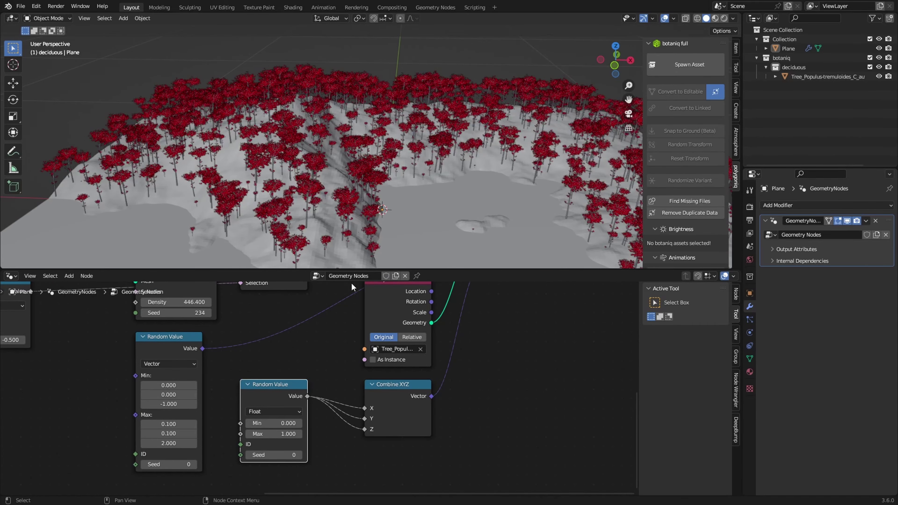
pyautogui.moveTo(413, 191); pyautogui.dragTo(463, 159, button='middle')
# - Try a Min of 0.9 on the Random Value node that drives the tree scale
pyautogui.scroll(3, 285, 455)
pyautogui.keyDown('shift'); pyautogui.moveTo(268, 447); pyautogui.dragTo(297, 433); pyautogui.keyUp('shift')
pyautogui.hotkey('ctrl', 'z')
pyautogui.click(259, 433)
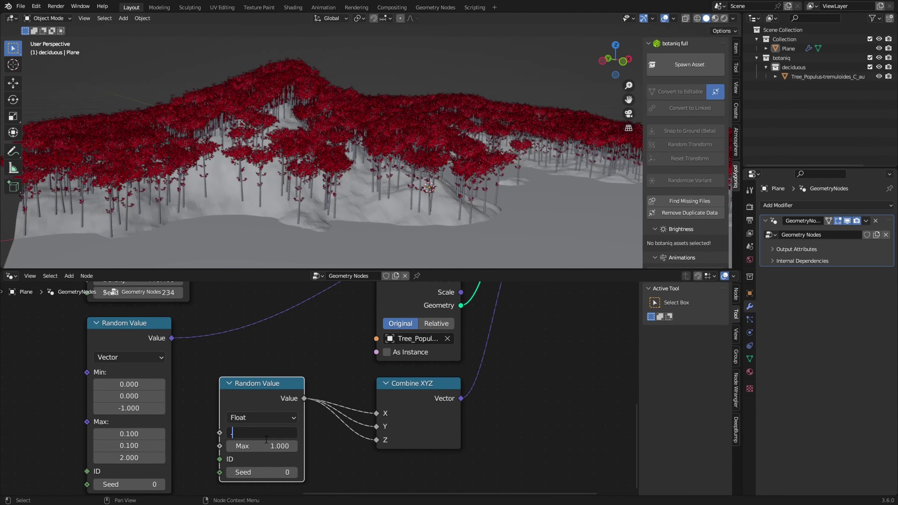
pyautogui.write('0.9')
pyautogui.press('Return')
pyautogui.click(257, 433)
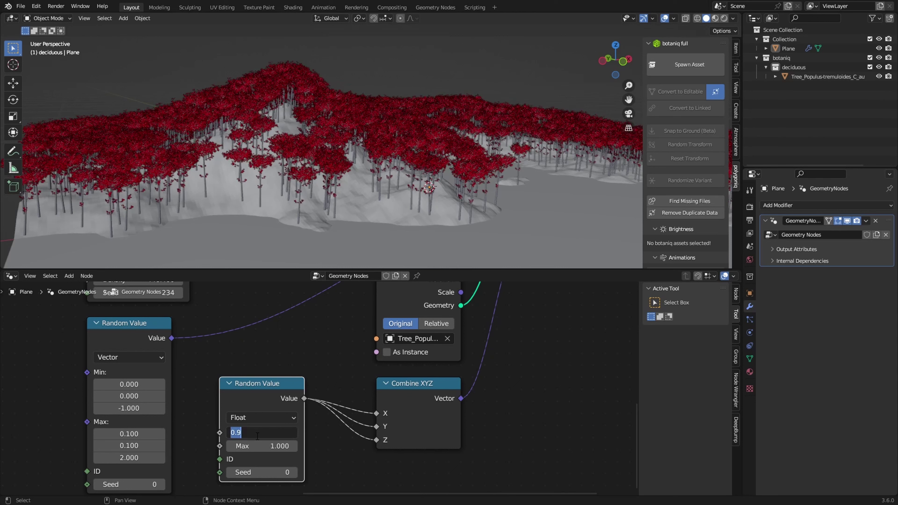
pyautogui.press('Return')
# - Set the scale Random Value node's Min to 0.8 and place the node beside Combine XYZ
pyautogui.moveTo(262, 460); pyautogui.dragTo(272, 476)
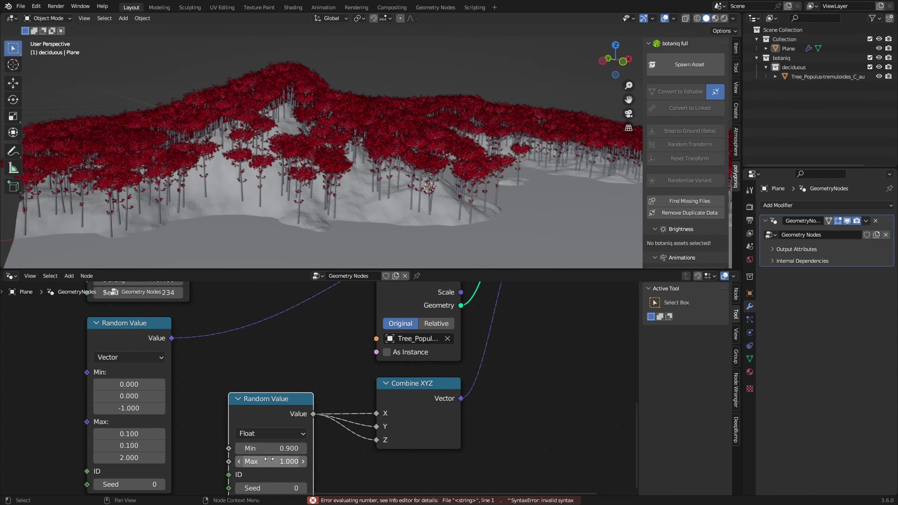
pyautogui.click(268, 445)
pyautogui.write('.8')
pyautogui.press('Return')
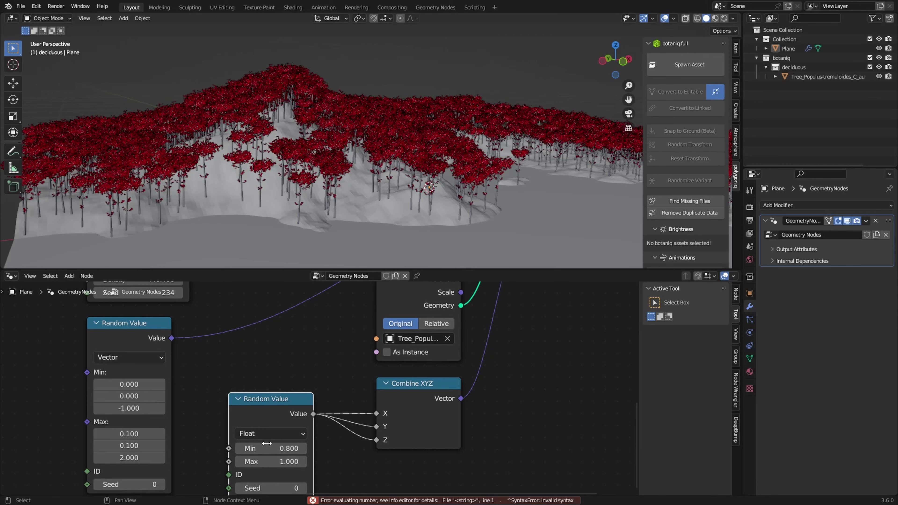
pyautogui.moveTo(269, 403); pyautogui.dragTo(296, 388)
# - Try a hair particle system on the plane, rendered as Object, and its Scale Randomness setting
pyautogui.click(750, 320)
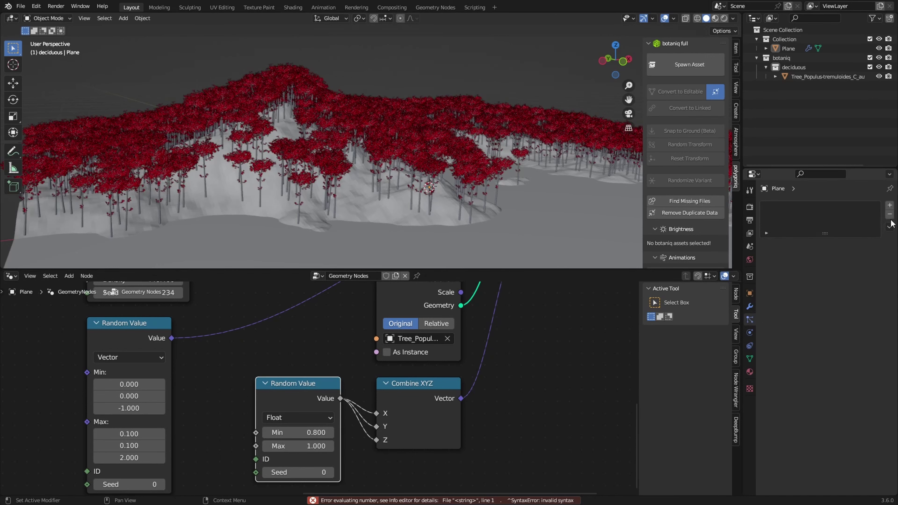
pyautogui.click(889, 205)
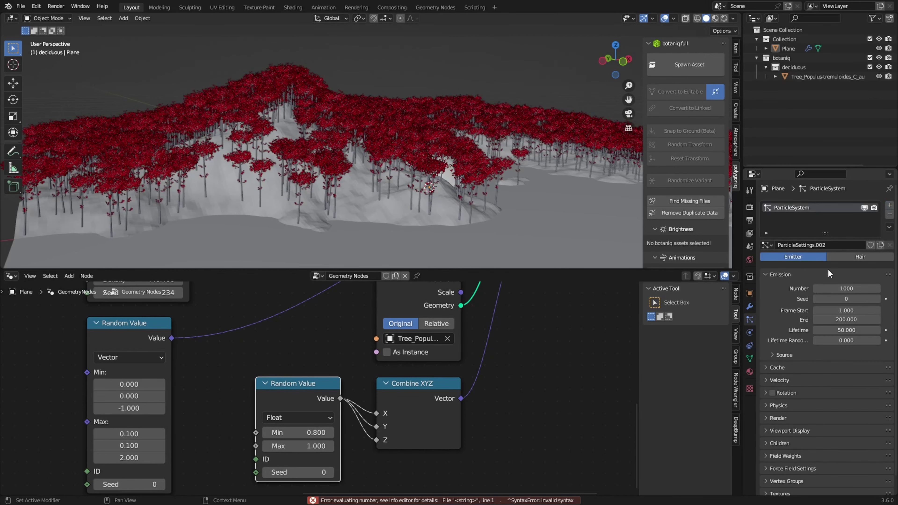
pyautogui.click(849, 257)
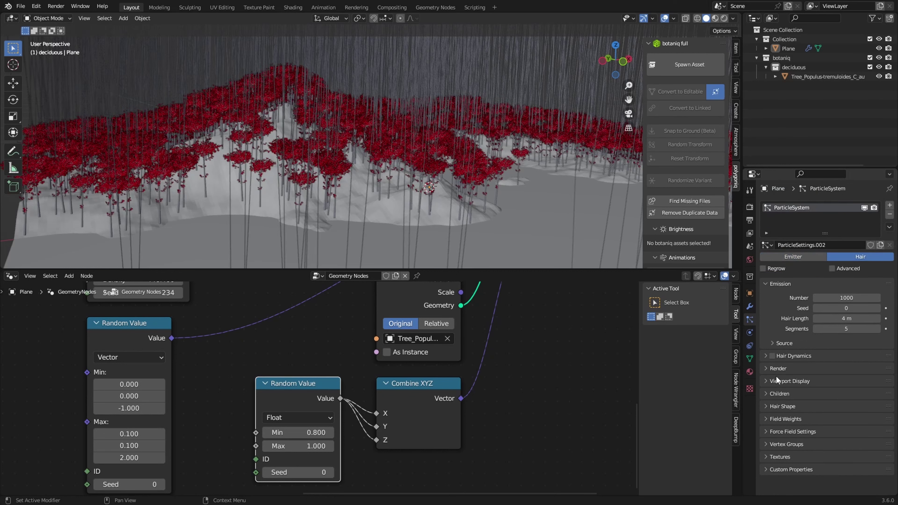
pyautogui.click(778, 370)
pyautogui.click(848, 382)
pyautogui.click(823, 414)
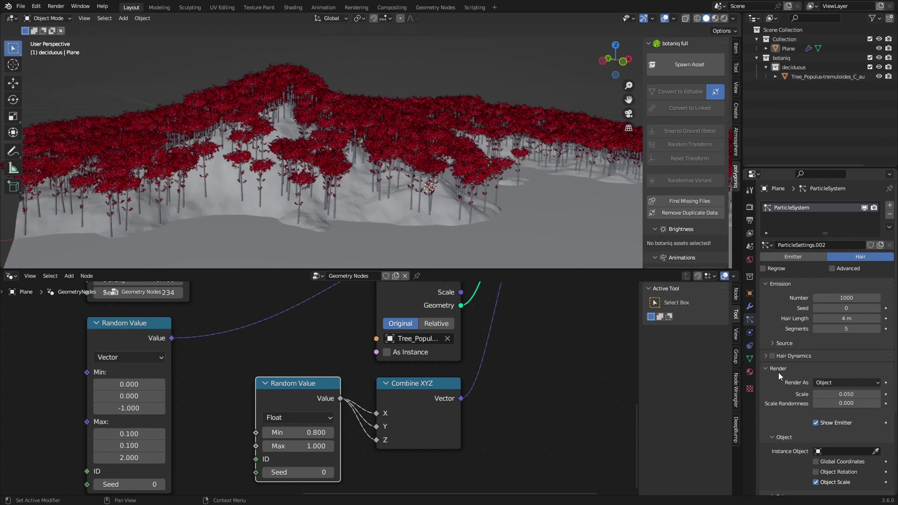
pyautogui.click(778, 368)
pyautogui.click(781, 369)
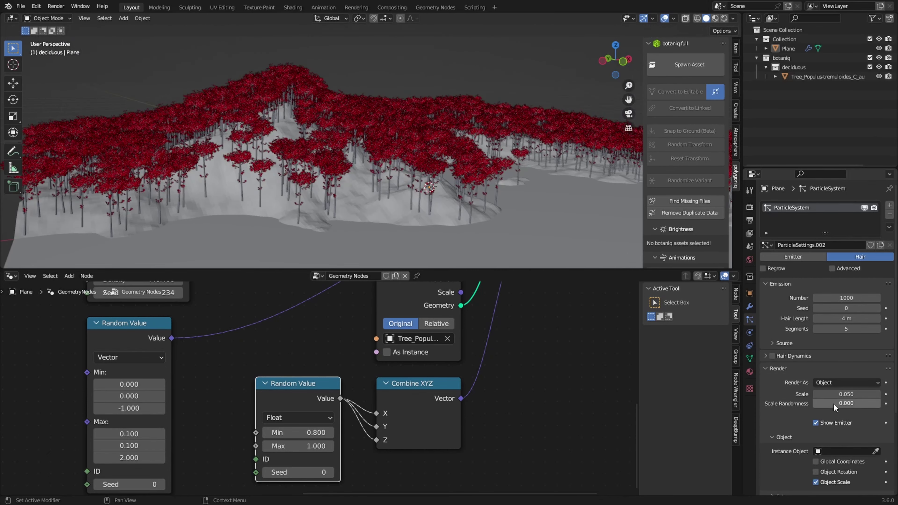
pyautogui.moveTo(847, 404); pyautogui.dragTo(869, 406)
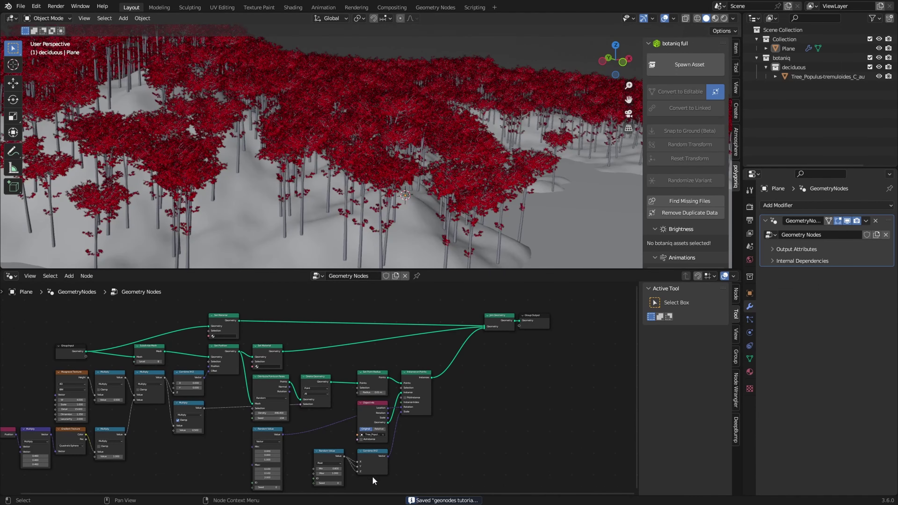
# - Examine the Distribute Points on Faces node and how the trees are spread over the terrain
pyautogui.scroll(4, 290, 368)
pyautogui.scroll(4, 263, 420)
pyautogui.scroll(-4, 251, 390)
pyautogui.moveTo(251, 390); pyautogui.dragTo(294, 420, button='middle')
pyautogui.click(293, 407)
pyautogui.scroll(-5, 472, 187)
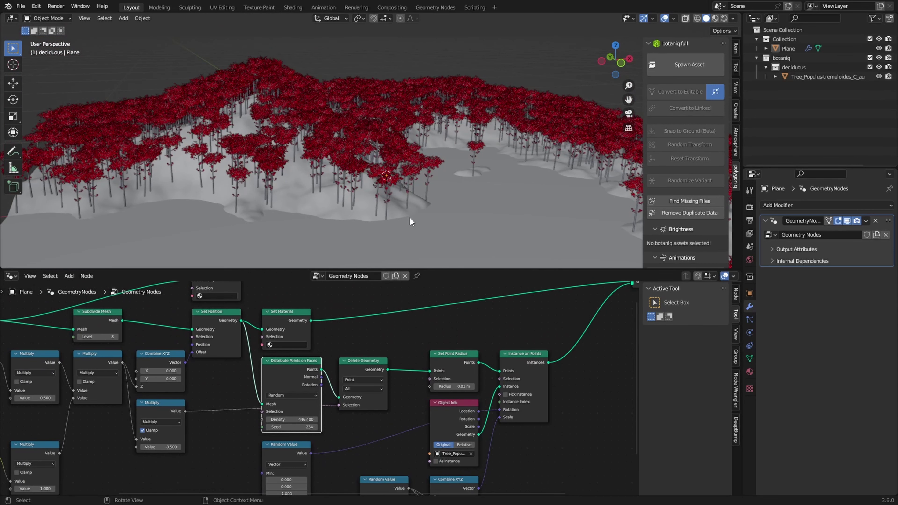
pyautogui.moveTo(441, 228); pyautogui.dragTo(424, 243, button='middle')
pyautogui.keyDown('shift'); pyautogui.moveTo(424, 243); pyautogui.dragTo(486, 60, button='middle'); pyautogui.keyUp('shift')
pyautogui.scroll(-3, 497, 176)
pyautogui.moveTo(498, 176); pyautogui.dragTo(524, 202, button='middle')
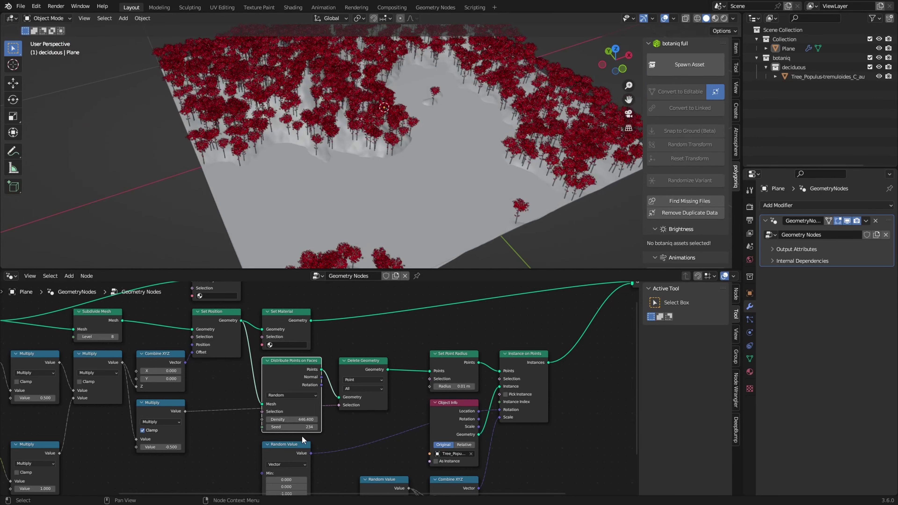
pyautogui.moveTo(302, 435); pyautogui.dragTo(305, 396, button='middle')
pyautogui.scroll(-1, 290, 350)
pyautogui.scroll(2, 285, 337)
pyautogui.scroll(2, 285, 337)
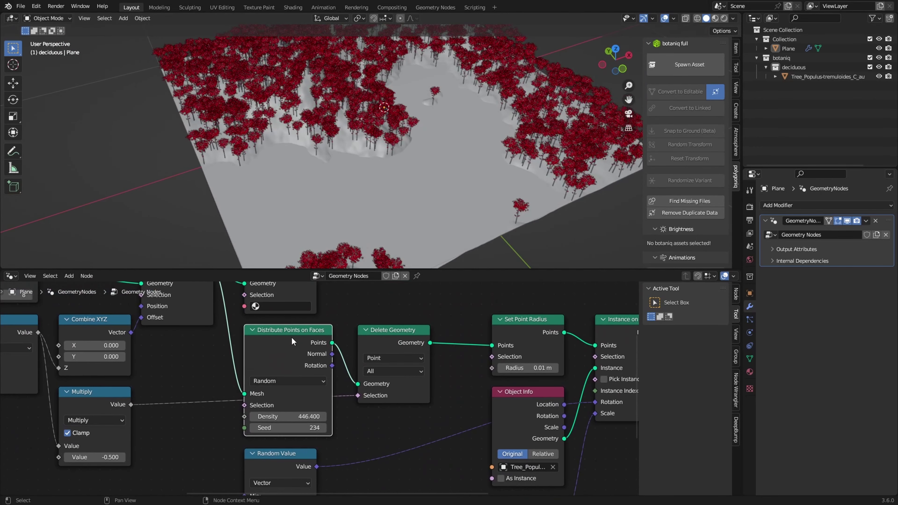
pyautogui.scroll(-3, 327, 364)
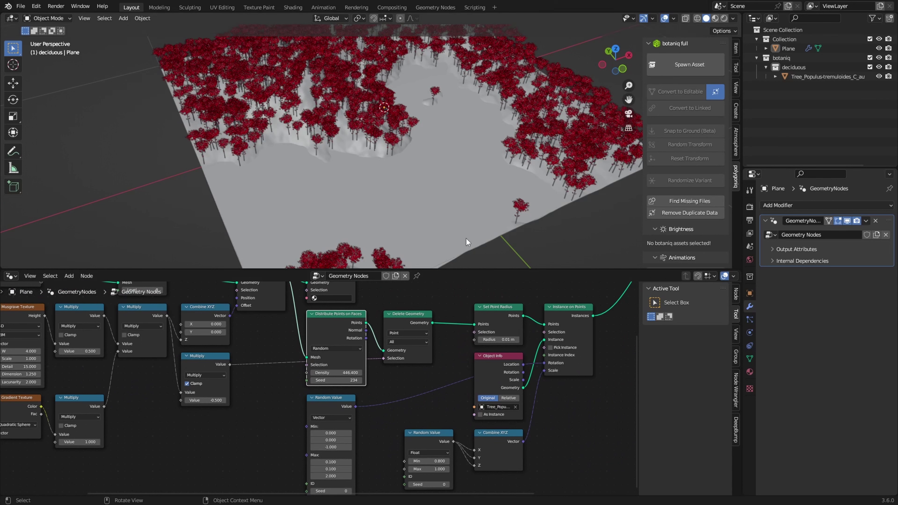
# - Examine the tree-free flat area and its edges from above, close up and from farther away
pyautogui.moveTo(464, 208); pyautogui.dragTo(426, 217, button='middle')
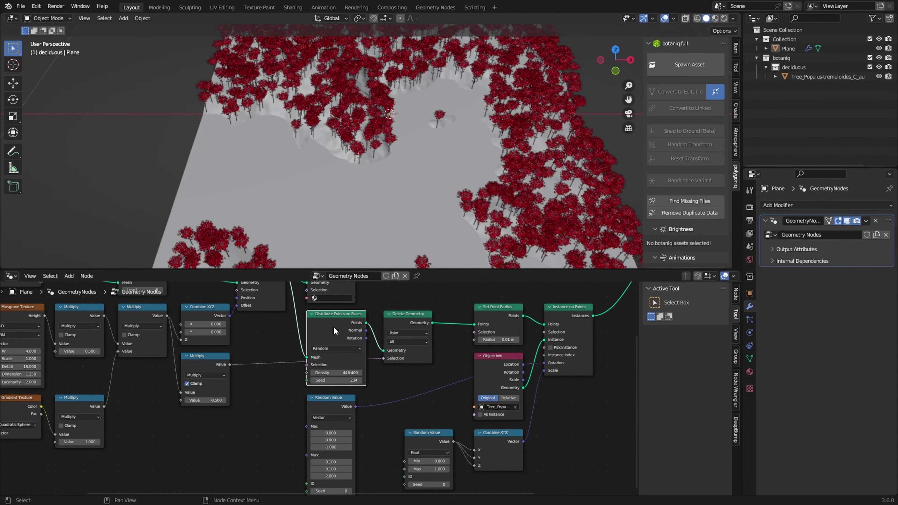
pyautogui.moveTo(380, 210); pyautogui.dragTo(384, 184, button='middle')
pyautogui.scroll(3, 357, 203)
pyautogui.scroll(-5, 407, 170)
pyautogui.scroll(4, 430, 162)
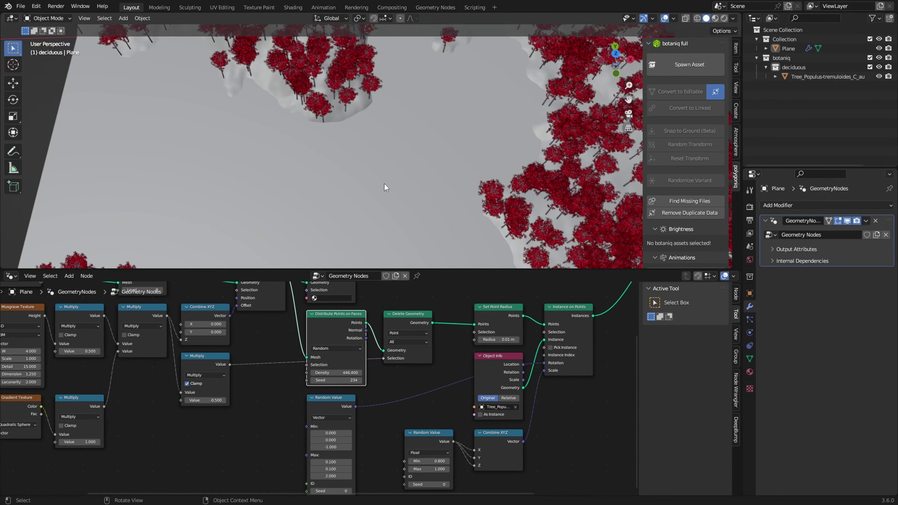
pyautogui.scroll(-4, 385, 184)
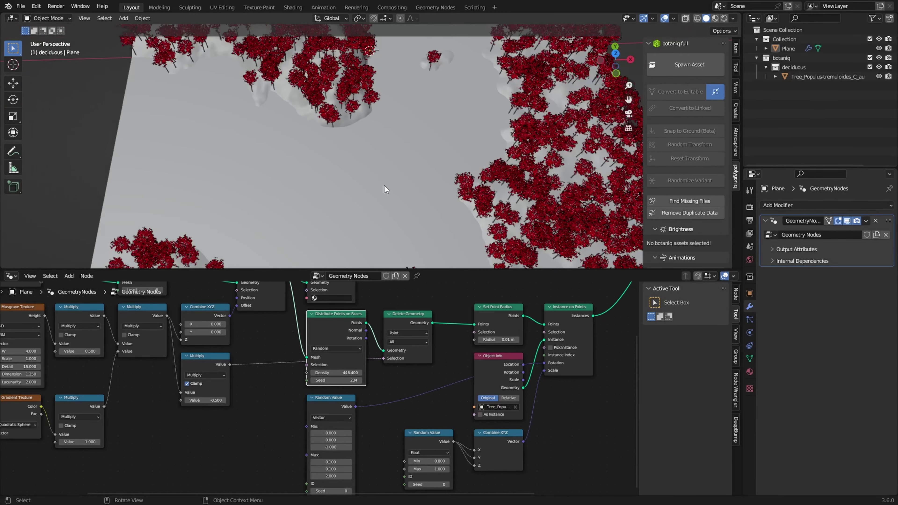
pyautogui.moveTo(384, 185); pyautogui.dragTo(390, 151, button='middle')
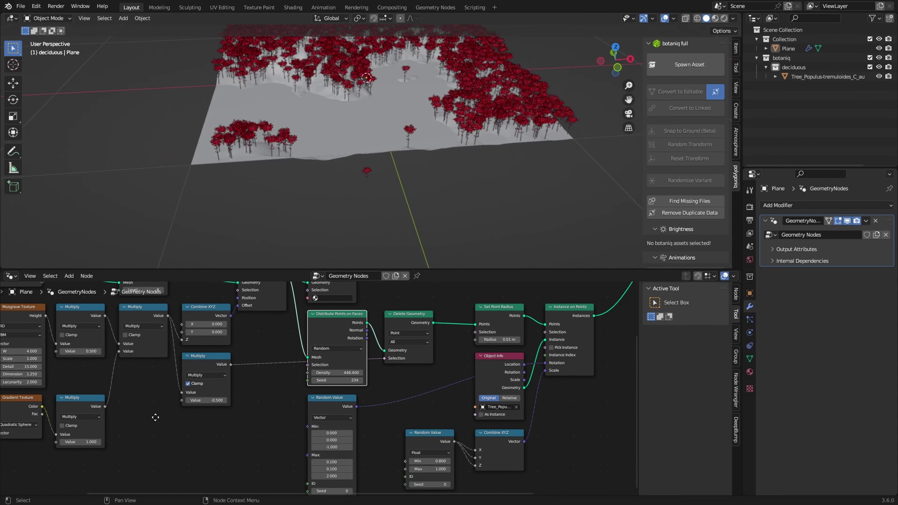
# - Trace the texture and Multiply nodes that mask Delete Geometry and compare them with the tree coverage from above
pyautogui.moveTo(156, 417); pyautogui.dragTo(435, 446, button='middle')
pyautogui.scroll(4, 321, 402)
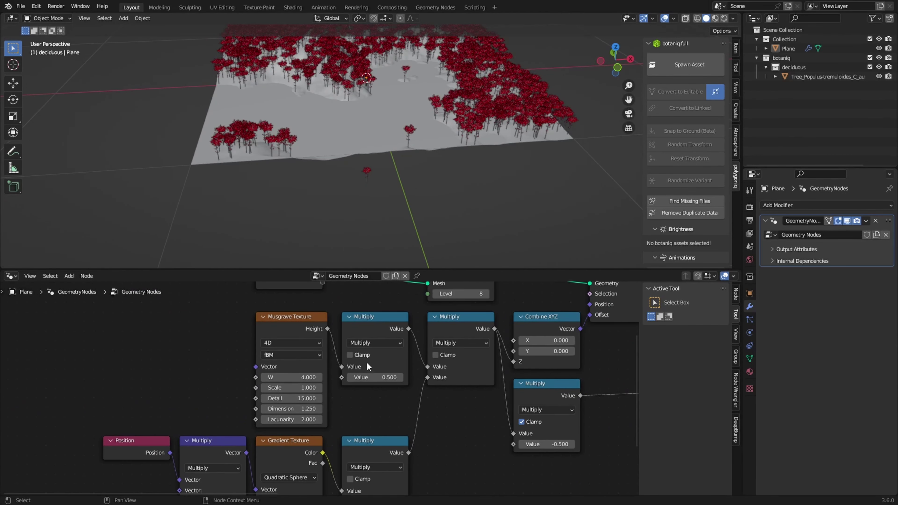
pyautogui.scroll(-6, 480, 390)
pyautogui.moveTo(496, 409); pyautogui.dragTo(225, 417, button='middle')
pyautogui.scroll(6, 224, 416)
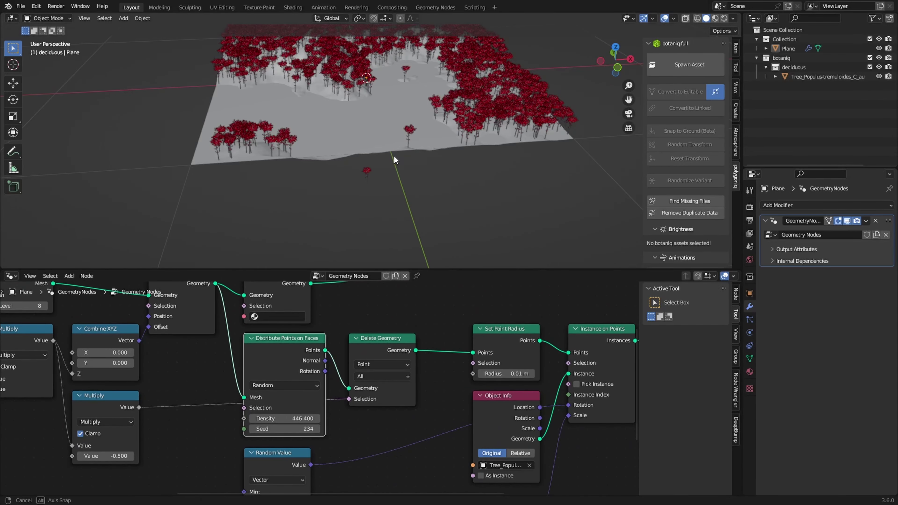
pyautogui.moveTo(394, 155); pyautogui.dragTo(381, 210, button='middle')
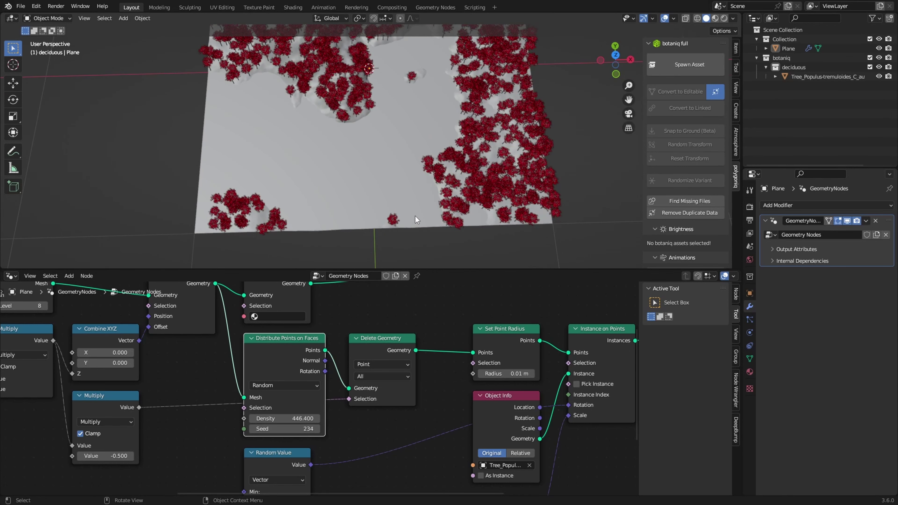
# - Hide the 3D viewport's sidebar
pyautogui.scroll(-4, 389, 362)
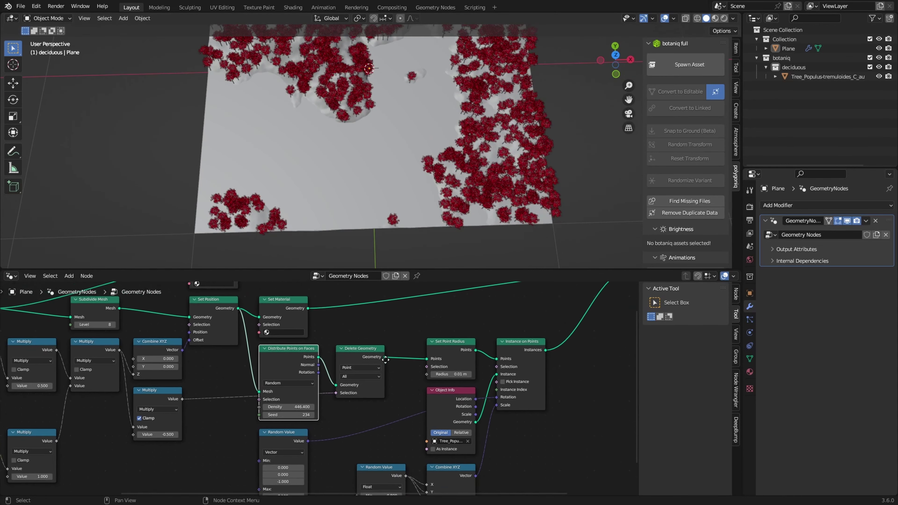
pyautogui.moveTo(387, 362); pyautogui.dragTo(355, 350, button='middle')
pyautogui.moveTo(389, 219); pyautogui.dragTo(399, 181, button='middle')
pyautogui.press('n')
# - Review the complete node network from the texture nodes through Join Geometry to Group Output
pyautogui.scroll(-4, 432, 196)
pyautogui.scroll(6, 391, 187)
pyautogui.scroll(-5, 300, 370)
pyautogui.moveTo(301, 370); pyautogui.dragTo(383, 379, button='middle')
pyautogui.scroll(6, 382, 379)
pyautogui.moveTo(482, 355); pyautogui.dragTo(211, 410, button='middle')
pyautogui.moveTo(504, 320); pyautogui.dragTo(478, 370, button='middle')
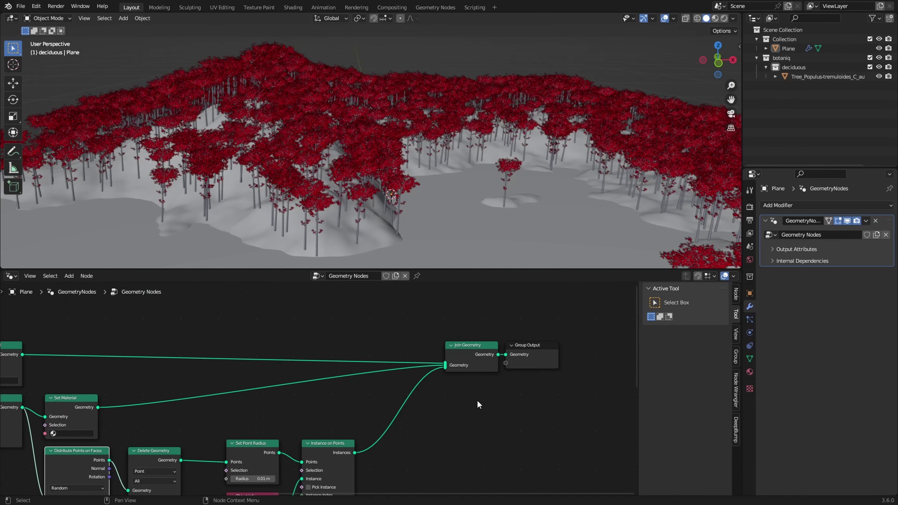
pyautogui.press('Home')
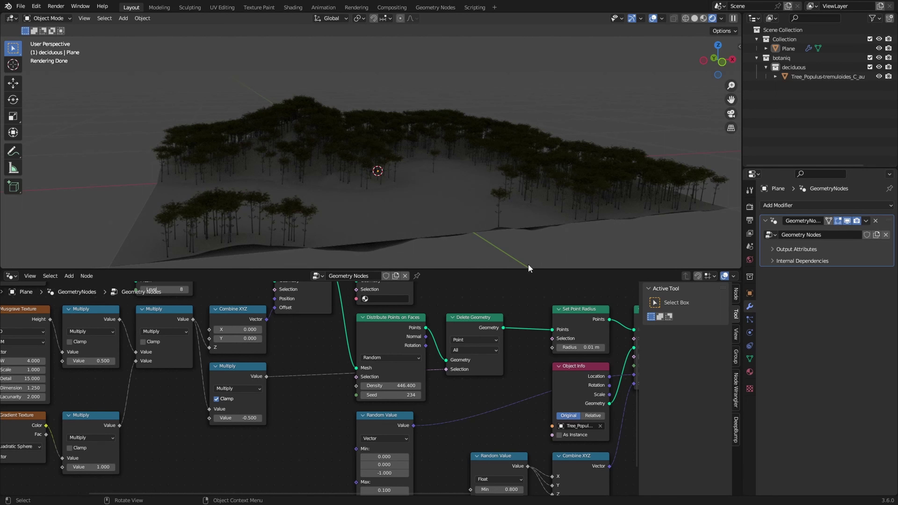
# - Enlarge the node editor area and set the Distribute Points on Faces density to 437.500
pyautogui.moveTo(278, 270); pyautogui.dragTo(291, 218)
pyautogui.scroll(-4, 411, 297)
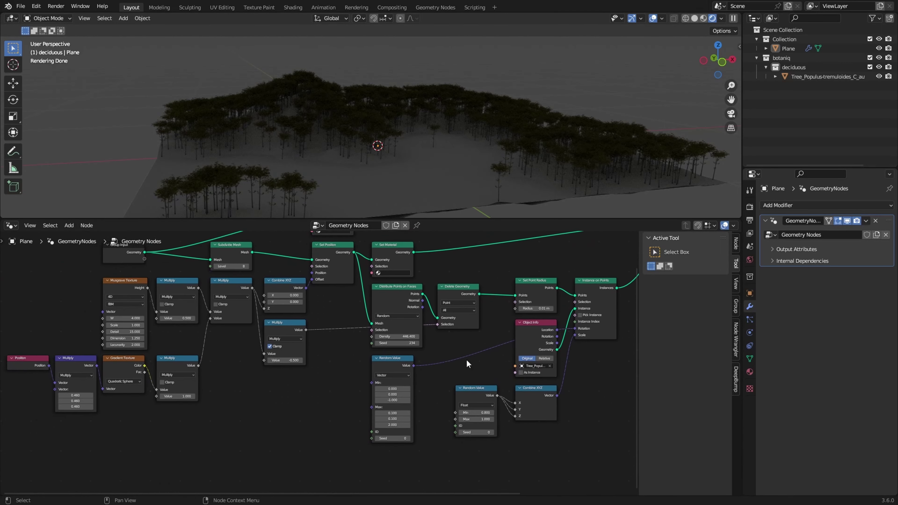
pyautogui.scroll(5, 320, 361)
pyautogui.moveTo(297, 314); pyautogui.dragTo(312, 341, button='middle')
pyautogui.scroll(-2, 333, 359)
pyautogui.scroll(-2, 410, 329)
pyautogui.scroll(3, 374, 375)
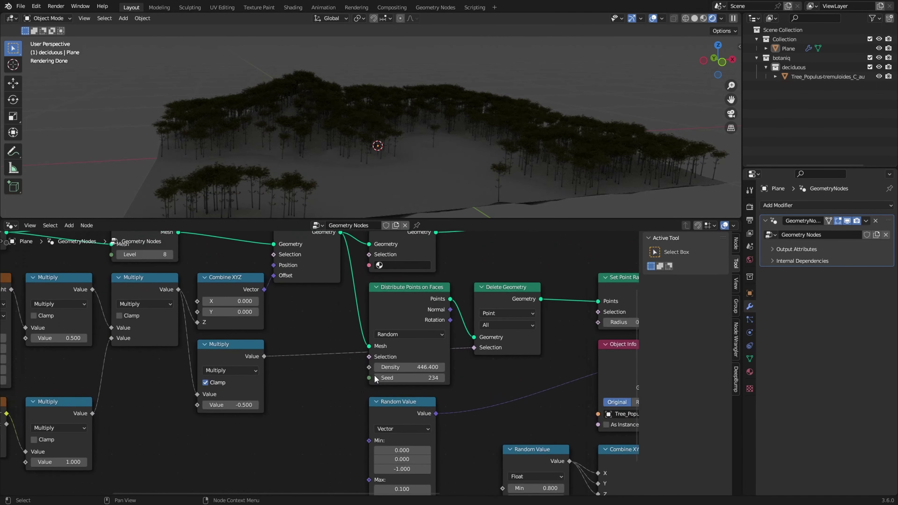
pyautogui.moveTo(409, 367); pyautogui.dragTo(389, 367)
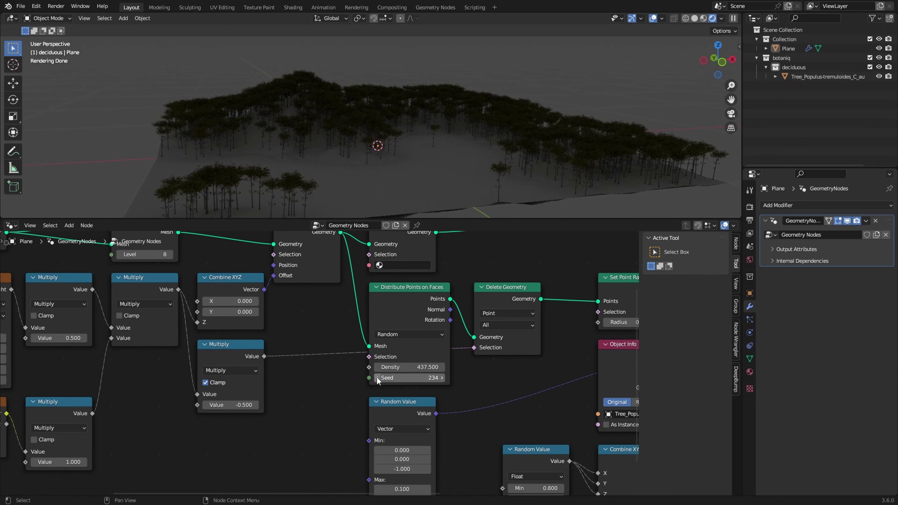
# - Expose the Distribute Points on Faces density through Group Input and adjust it in the modifier, ending at 437.500
pyautogui.scroll(-6, 357, 376)
pyautogui.moveTo(317, 353); pyautogui.dragTo(459, 388, button='middle')
pyautogui.scroll(1, 459, 388)
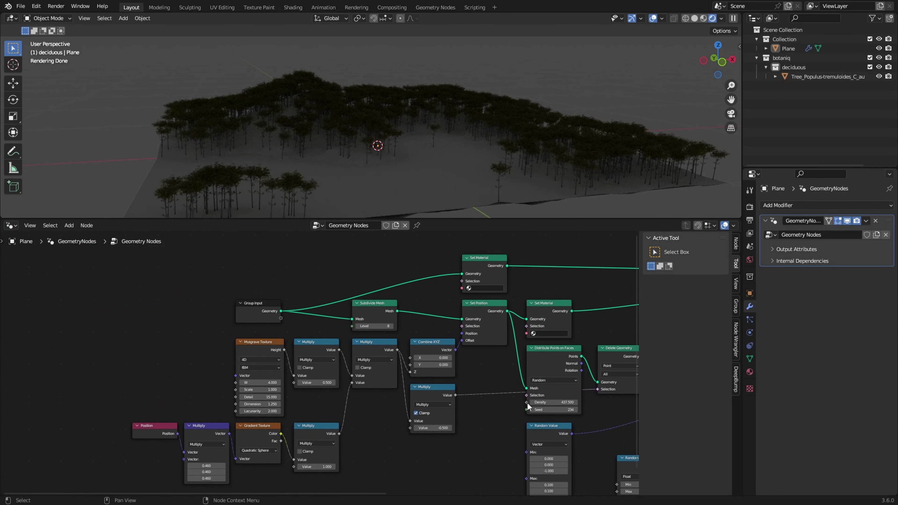
pyautogui.moveTo(527, 403); pyautogui.dragTo(279, 320)
pyautogui.click(253, 315)
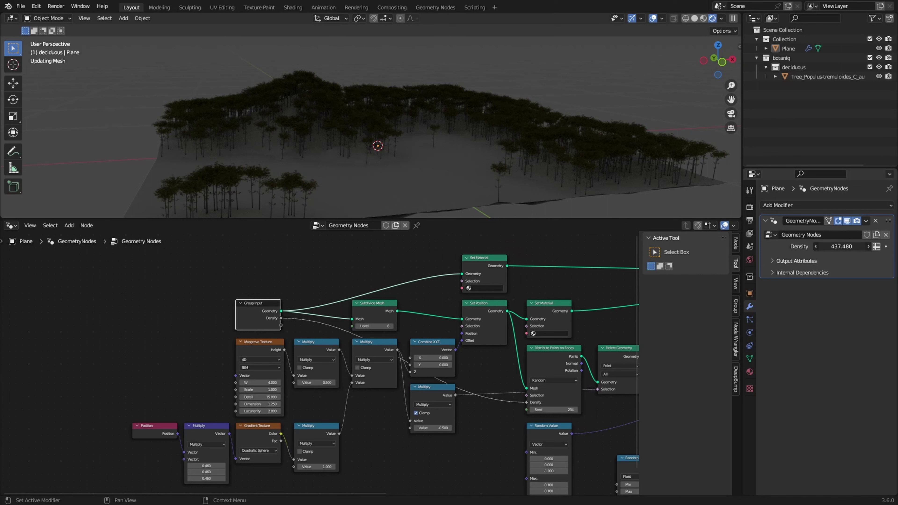
pyautogui.moveTo(841, 247); pyautogui.dragTo(785, 246)
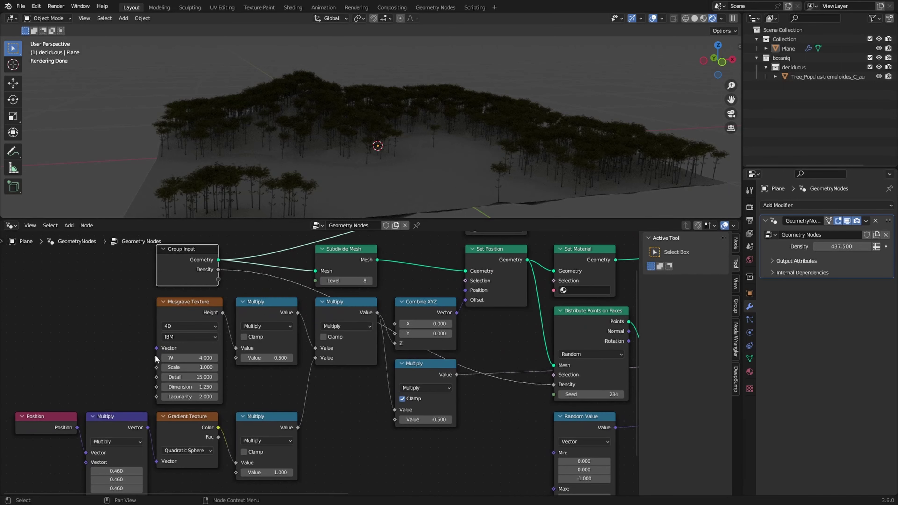
# - Expose the Musgrave Texture's W and Scale values through new Group Input sockets
pyautogui.moveTo(155, 357); pyautogui.dragTo(219, 279)
pyautogui.moveTo(156, 367); pyautogui.dragTo(219, 289)
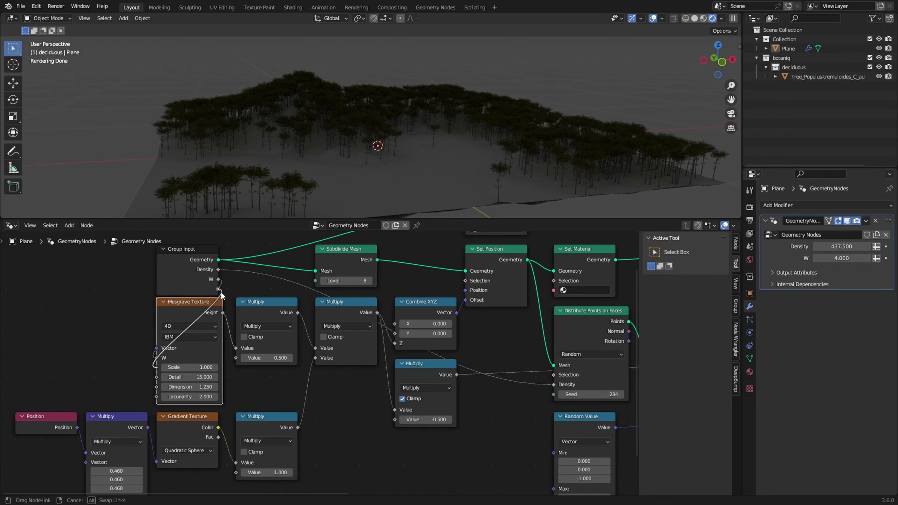
pyautogui.moveTo(232, 360); pyautogui.dragTo(236, 380, button='middle')
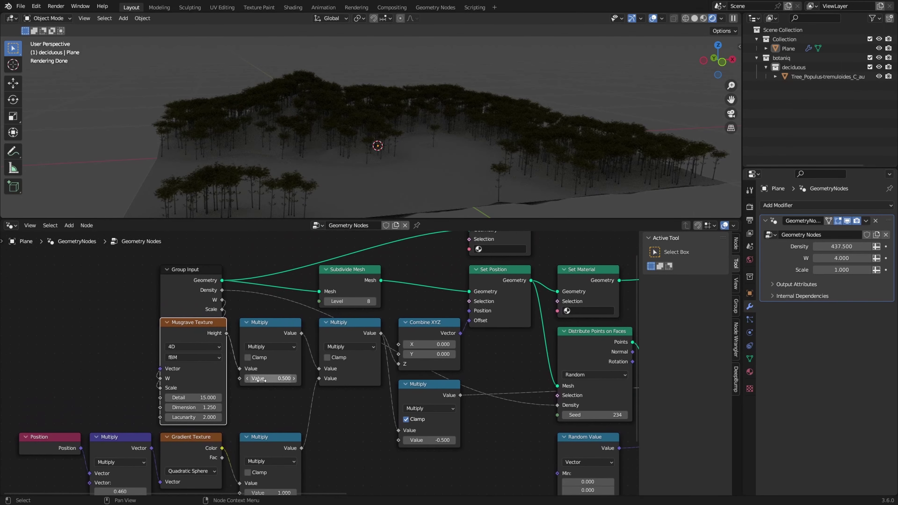
# - Move Group Input clear of the Musgrave Texture and expose the 0.500 value of the Multiply node after that texture
pyautogui.moveTo(265, 379); pyautogui.dragTo(131, 379)
pyautogui.hotkey('ctrl', 'z')
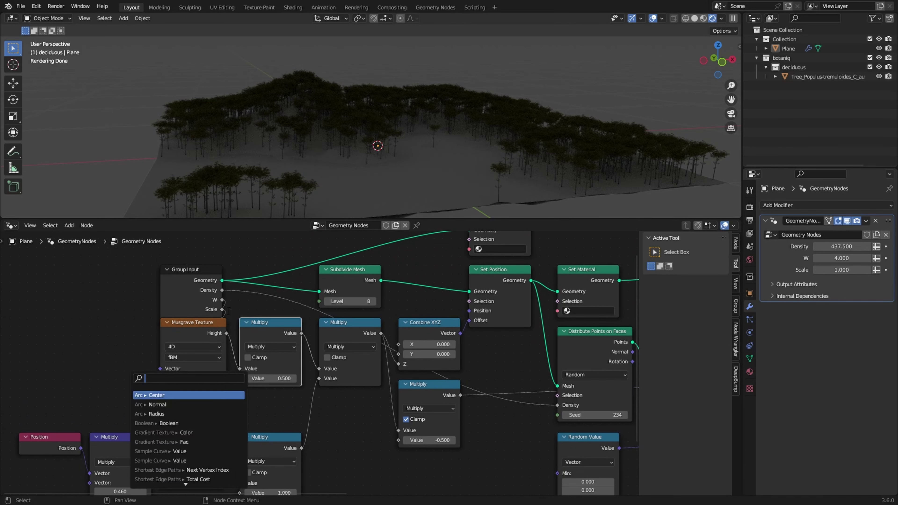
pyautogui.moveTo(189, 286); pyautogui.dragTo(100, 260)
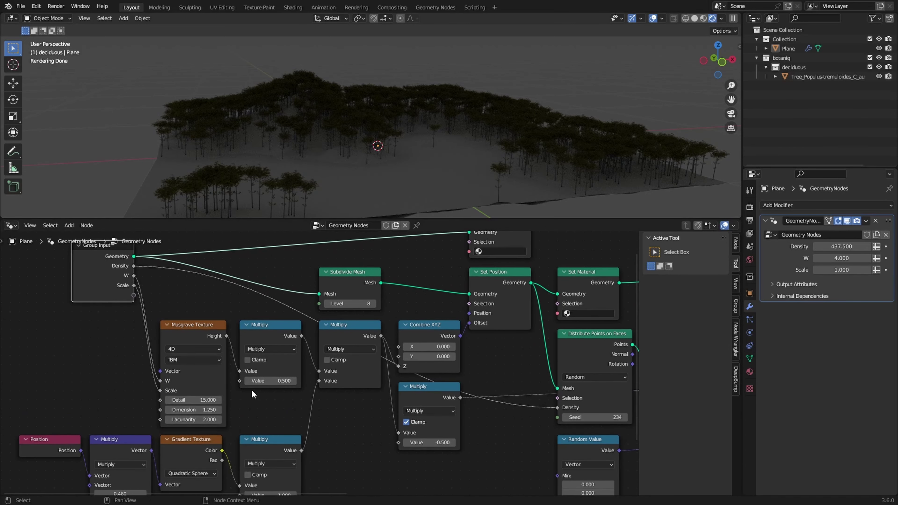
pyautogui.moveTo(240, 381); pyautogui.dragTo(131, 295)
# - Expose the material inputs of both Set Material nodes through Group Input, the unsubdivided plane's material first
pyautogui.moveTo(291, 426); pyautogui.dragTo(321, 391, button='middle')
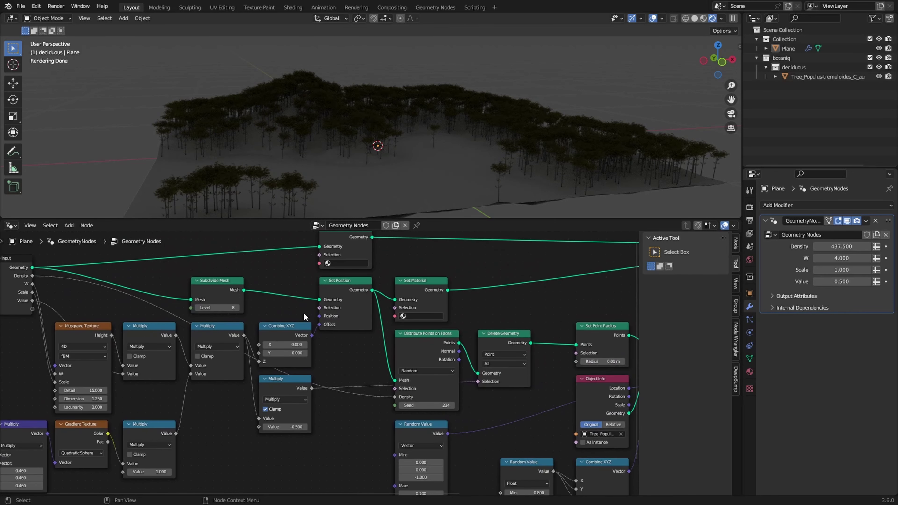
pyautogui.moveTo(329, 271); pyautogui.dragTo(383, 307, button='middle')
pyautogui.moveTo(375, 300); pyautogui.dragTo(85, 345)
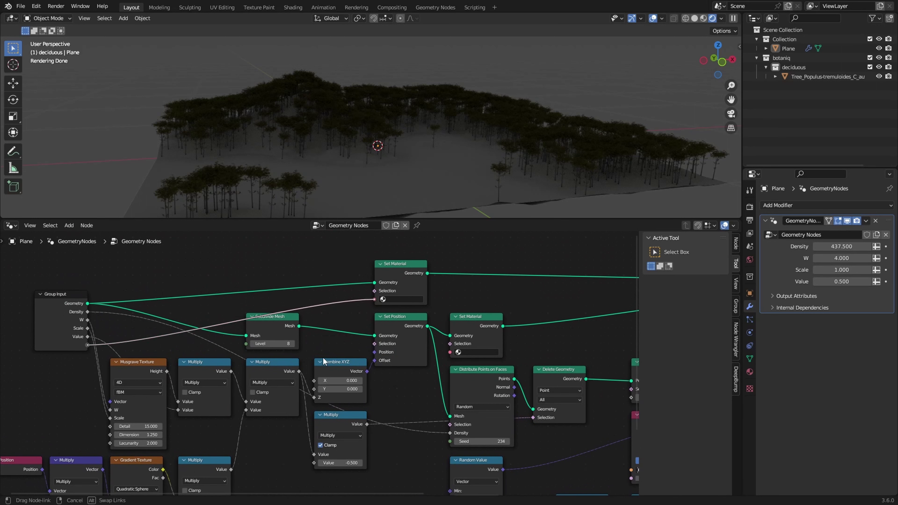
pyautogui.moveTo(450, 352); pyautogui.dragTo(72, 354)
pyautogui.click(73, 354)
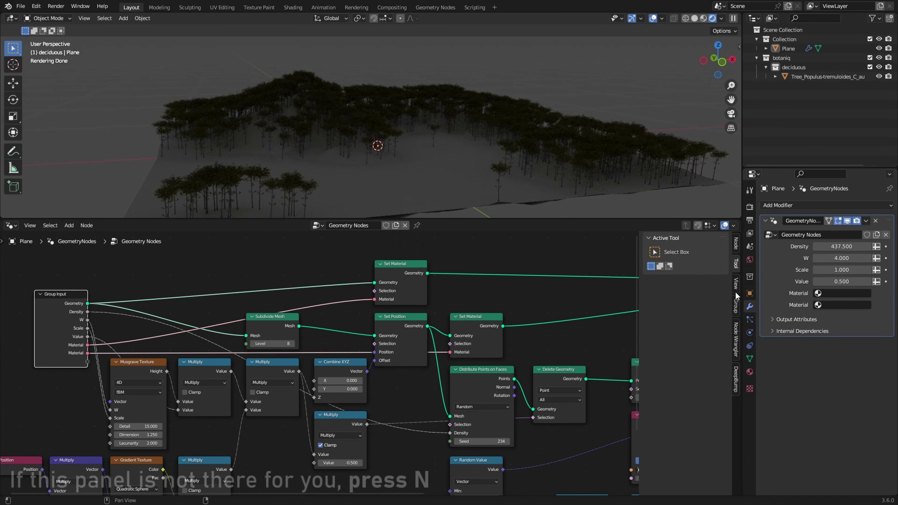
# - Rename the last group input Terrain Material and the material input above it Water Material
pyautogui.click(736, 300)
pyautogui.scroll(-2, 693, 284)
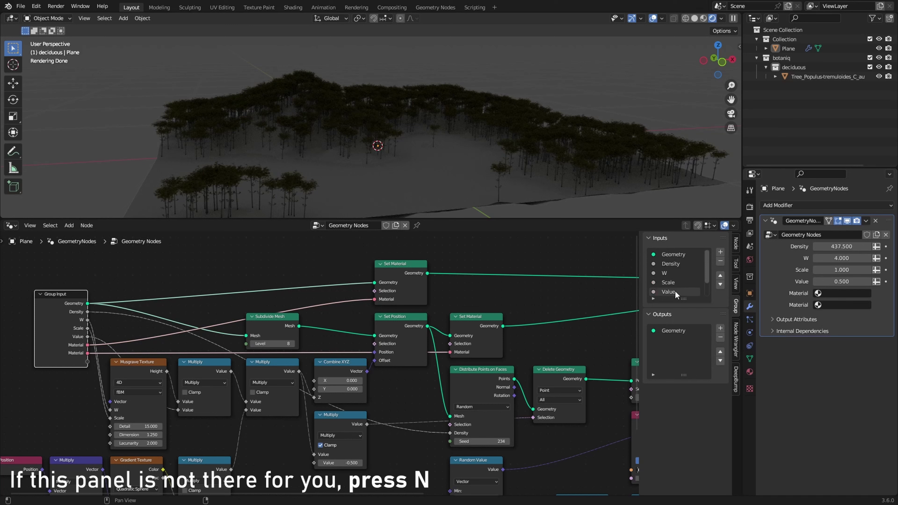
pyautogui.click(672, 294)
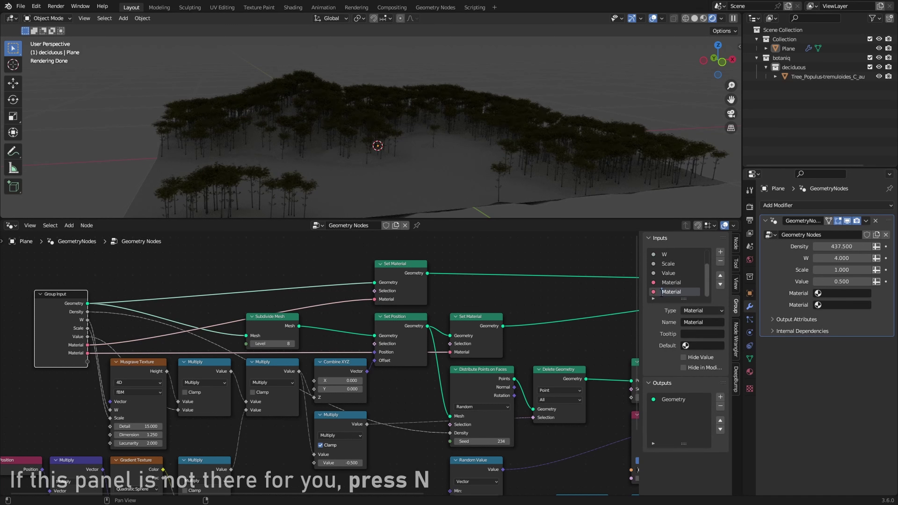
pyautogui.write('Terra')
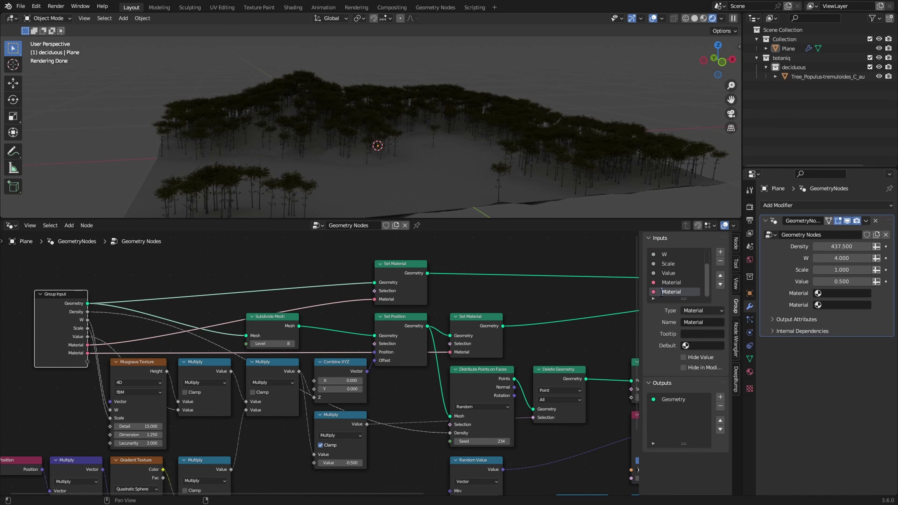
pyautogui.write('in')
pyautogui.click(661, 285)
pyautogui.doubleClick(662, 285)
pyautogui.write('Water')
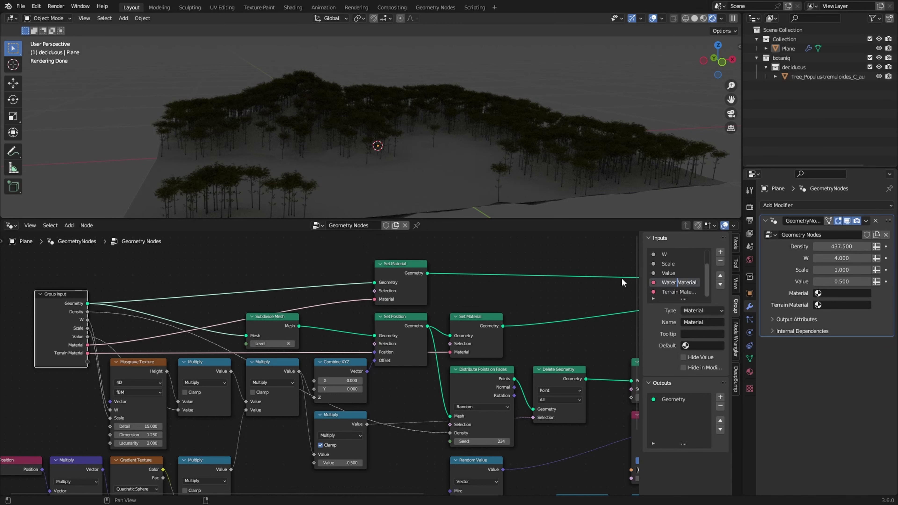
pyautogui.click(622, 278)
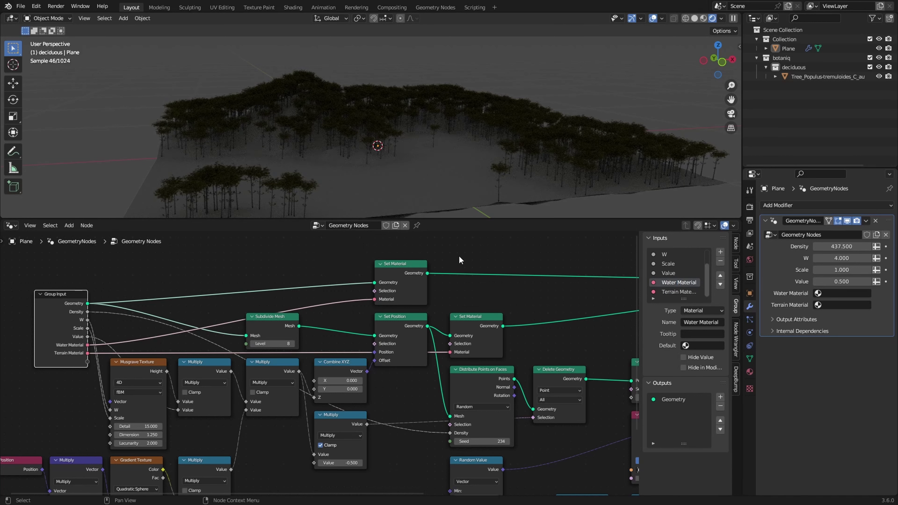
# - Check the choices for the modifier's Water Material, leave it empty, and expose the Distribute Points on Faces seed through Group Input
pyautogui.click(836, 295)
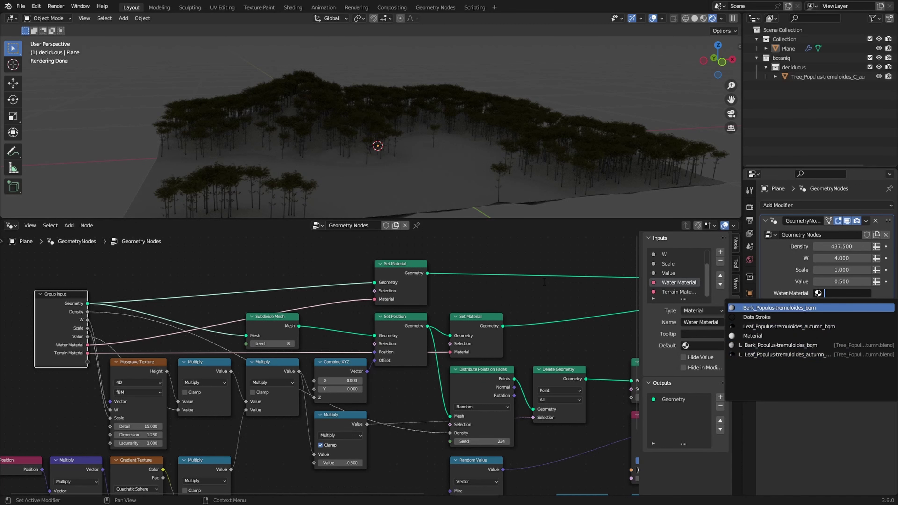
pyautogui.click(566, 292)
pyautogui.scroll(-1, 530, 362)
pyautogui.moveTo(508, 369); pyautogui.dragTo(453, 322, button='middle')
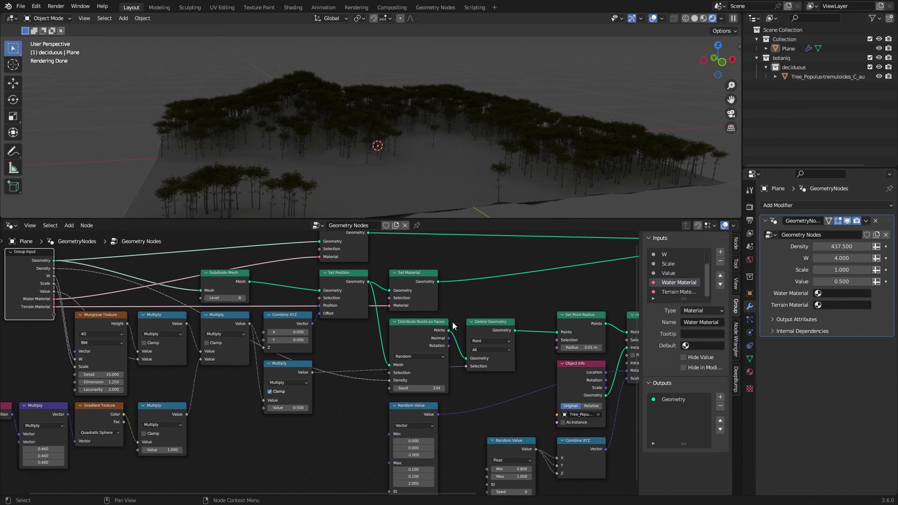
pyautogui.moveTo(388, 393); pyautogui.dragTo(430, 394, button='middle')
pyautogui.moveTo(430, 394); pyautogui.dragTo(95, 321)
# - Review the whole node network and its Group Input connections, from the texture nodes through to Group Output
pyautogui.press('Home')
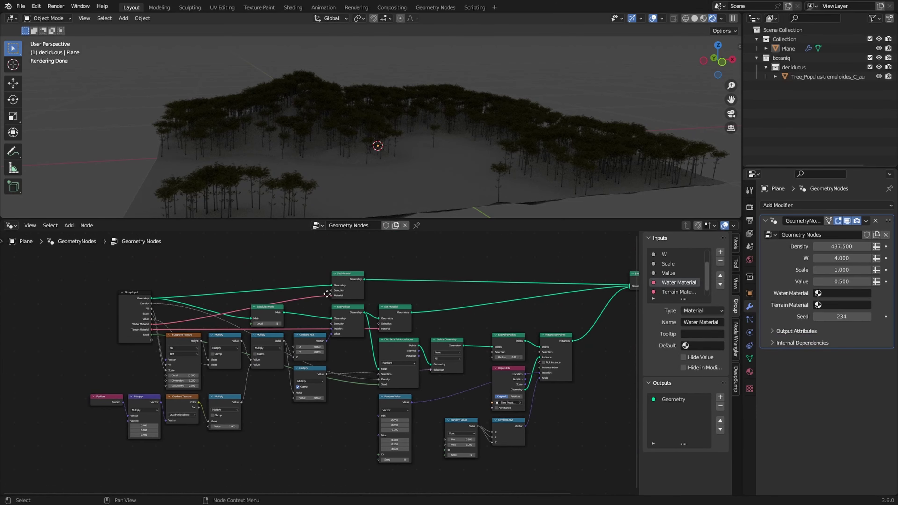
pyautogui.moveTo(328, 294); pyautogui.dragTo(284, 291, button='middle')
pyautogui.scroll(-3, 499, 324)
pyautogui.moveTo(499, 324); pyautogui.dragTo(444, 318, button='middle')
pyautogui.moveTo(203, 341); pyautogui.dragTo(267, 342, button='middle')
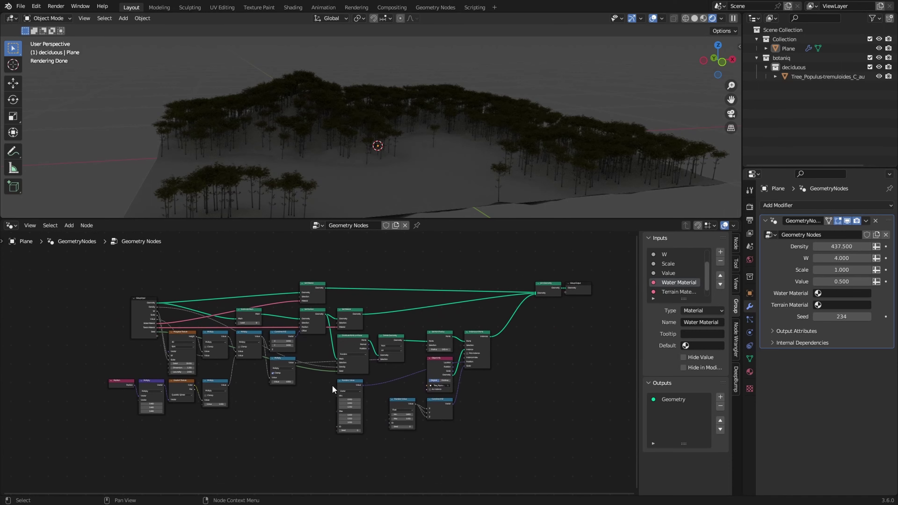
pyautogui.scroll(2, 361, 363)
pyautogui.moveTo(361, 363); pyautogui.dragTo(318, 382, button='middle')
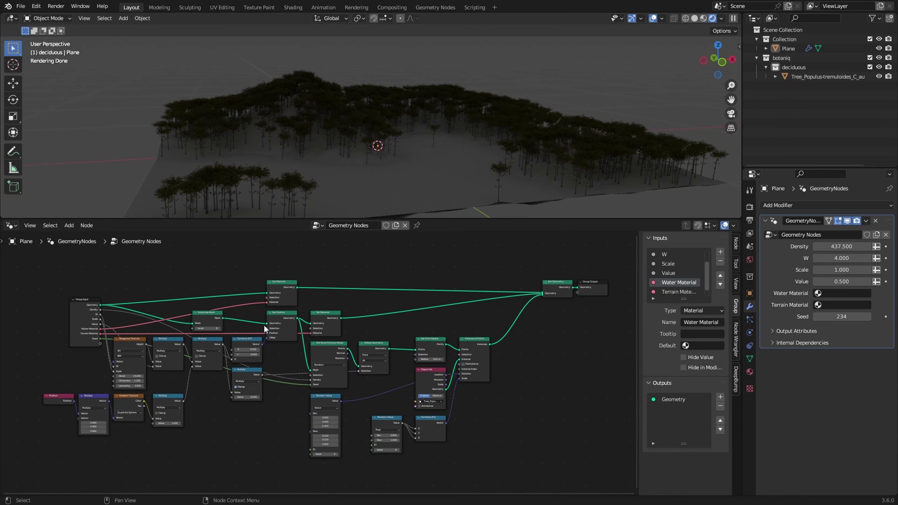
pyautogui.scroll(5, 291, 326)
pyautogui.moveTo(209, 321); pyautogui.dragTo(298, 320, button='middle')
pyautogui.scroll(-2, 396, 341)
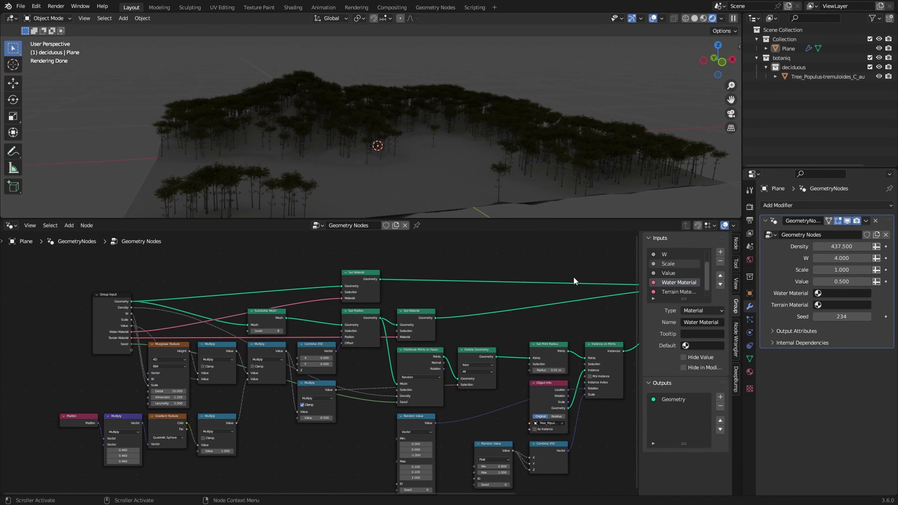